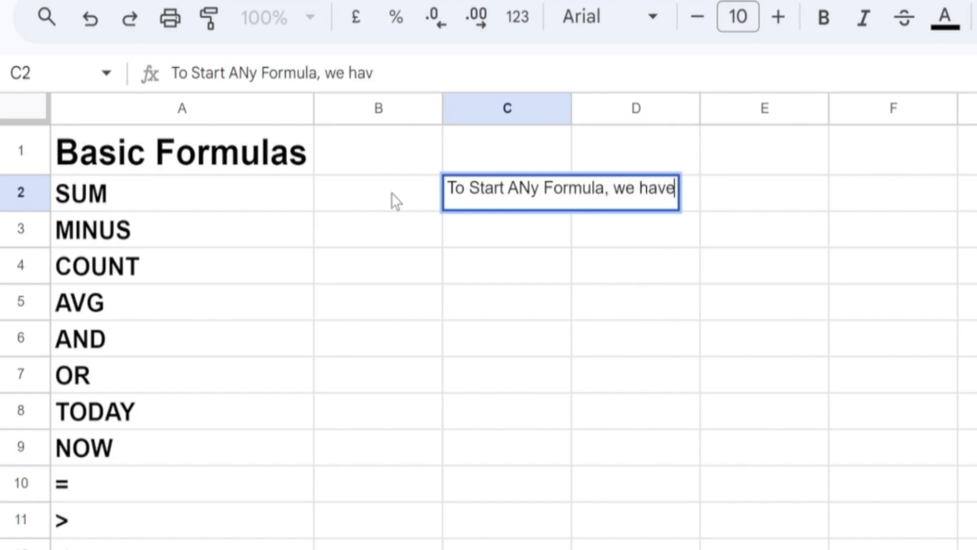
Step: Finish the note in C2 so it reads "To Start ANy Formula, we have to type ="
{"action": "type", "text": "pe ="}
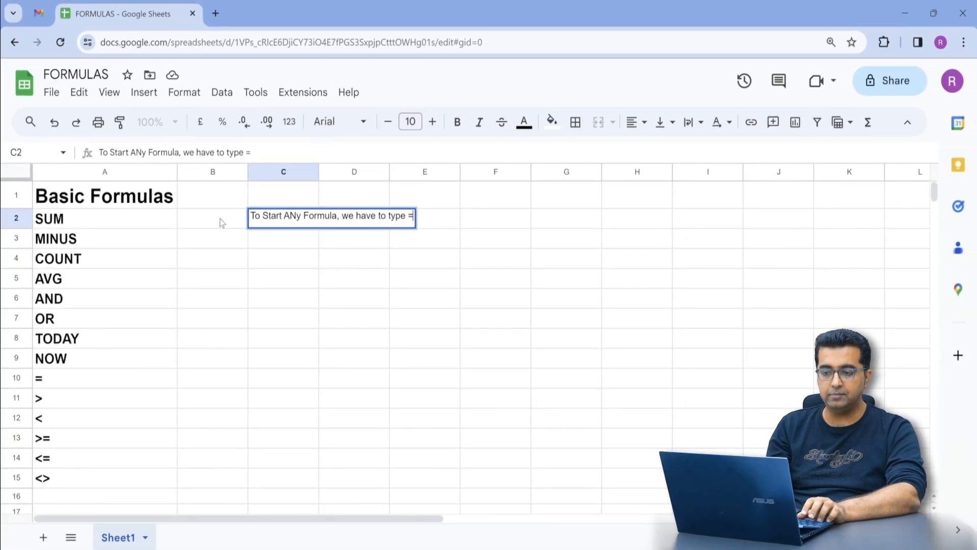
{"action": "key", "text": "Return"}
{"action": "key", "text": "Down"}
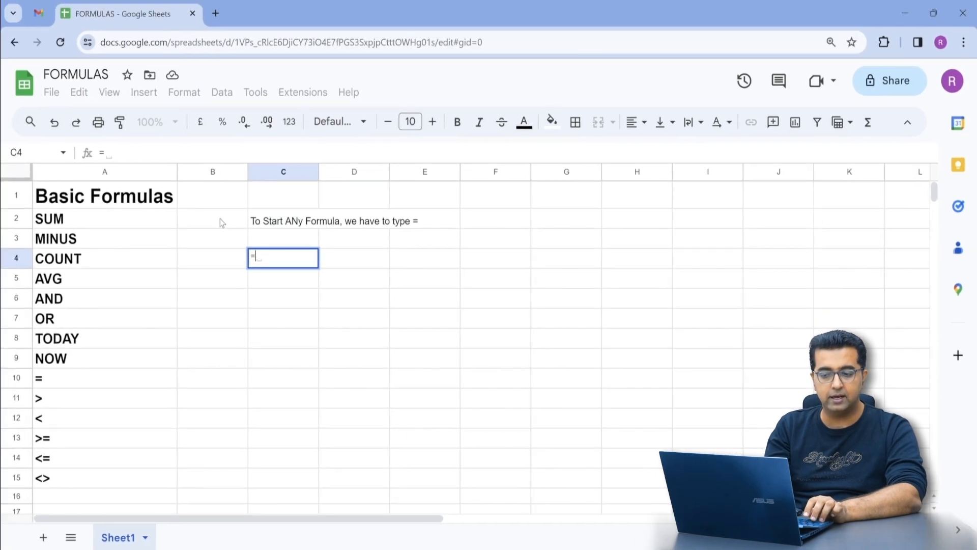
Step: Begin a sum formula in C4 and browse the suggested SUM functions
{"action": "type", "text": "sum"}
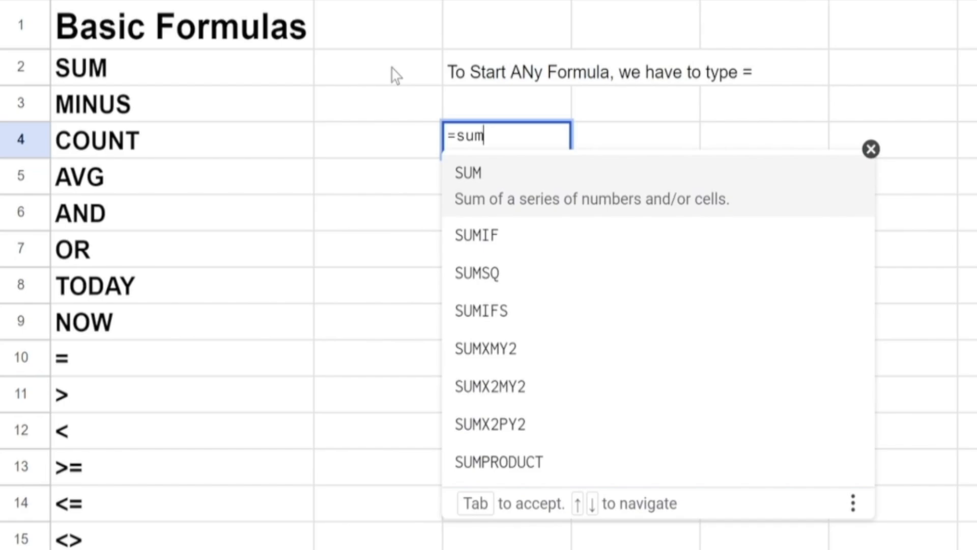
{"action": "key", "text": "Down"}
{"action": "key", "text": "Down"}
{"action": "key", "text": "Down"}
{"action": "key", "text": "Down"}
{"action": "key", "text": "Down"}
{"action": "key", "text": "Down"}
{"action": "key", "text": "Up"}
{"action": "key", "text": "Up"}
{"action": "key", "text": "Up"}
{"action": "key", "text": "Up"}
{"action": "key", "text": "Up"}
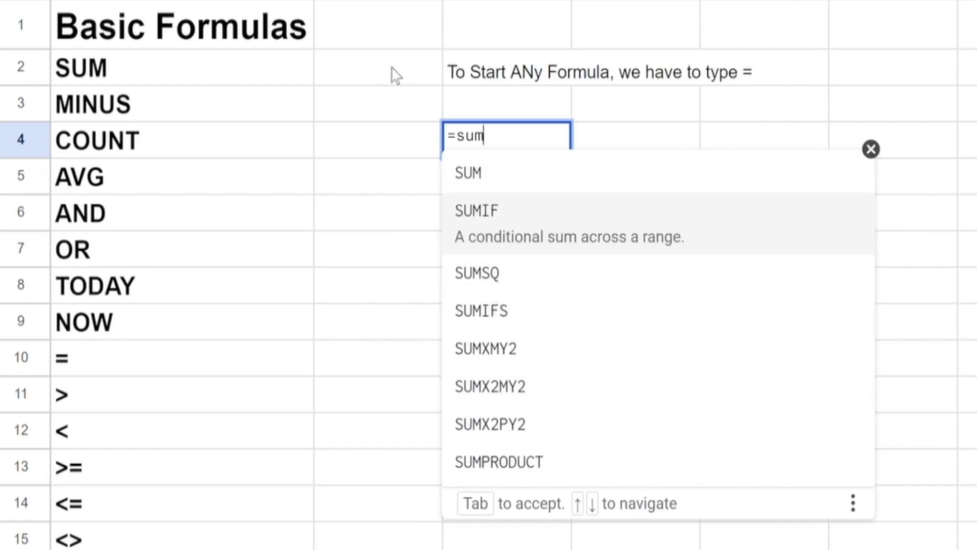
{"action": "key", "text": "Up"}
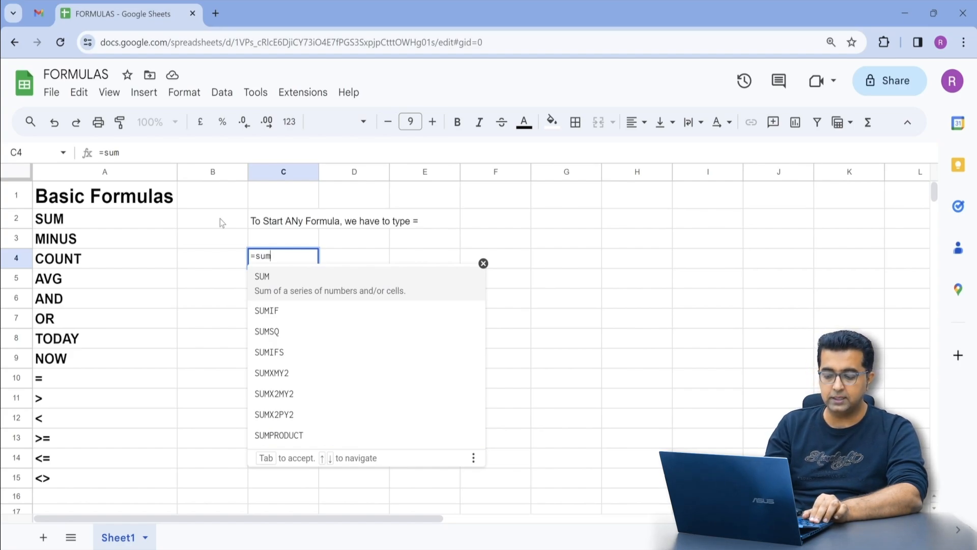
Step: Open the SUM arguments in C4 and add cells B4 and B8 as the first two separate values
{"action": "type", "text": "("}
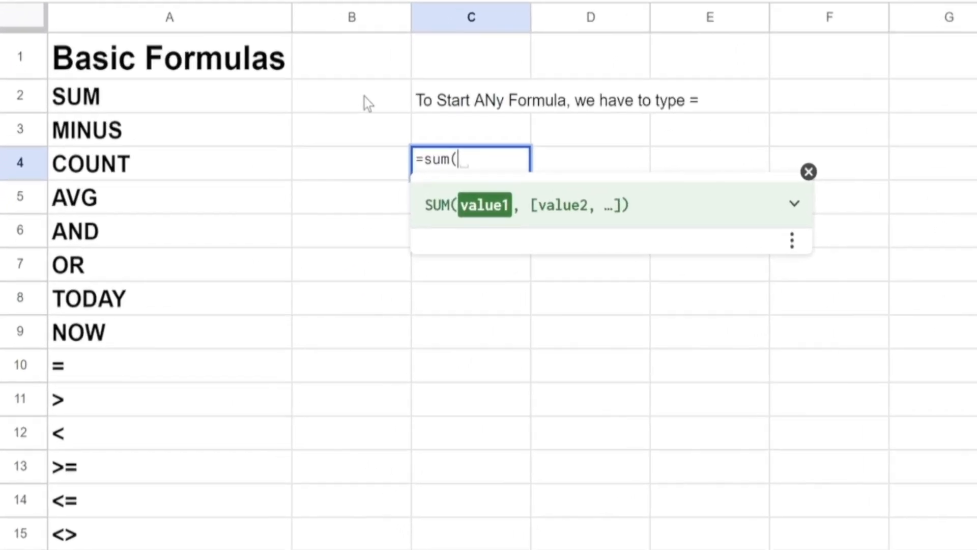
{"action": "key", "text": "Left"}
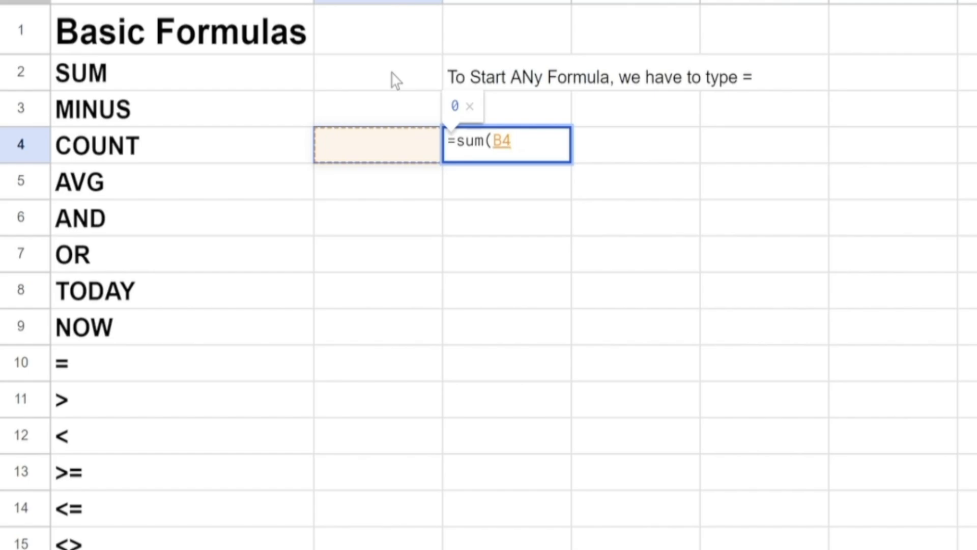
{"action": "type", "text": ","}
{"action": "key", "text": "Down"}
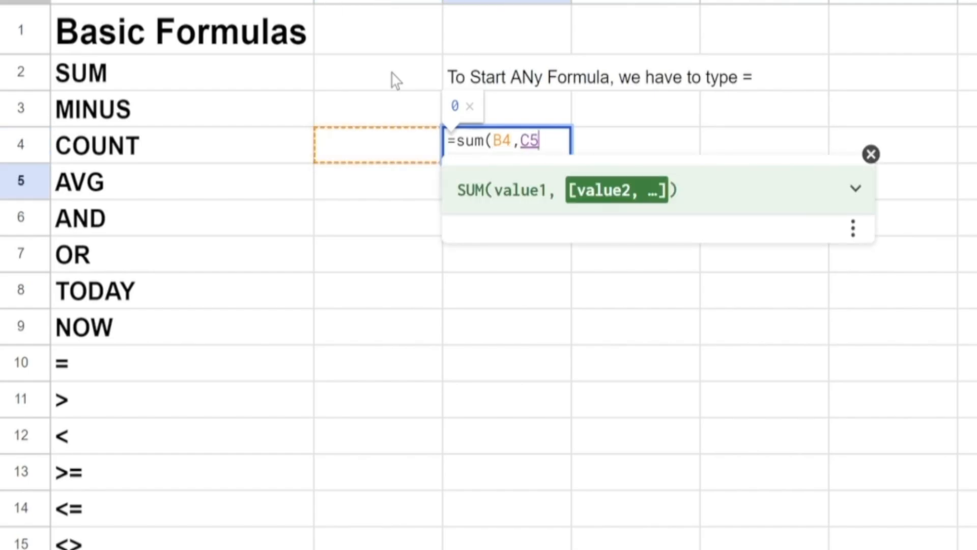
{"action": "key", "text": "Left"}
{"action": "key", "text": "Down"}
{"action": "key", "text": "Down"}
{"action": "key", "text": "Down"}
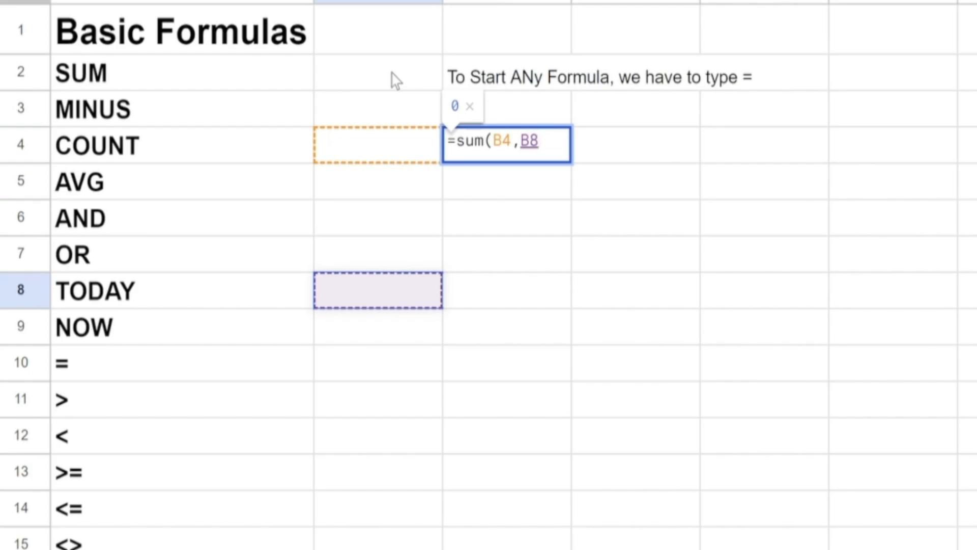
Step: Add B12 as the third value and complete the C4 formula as =sum(B4,B8,B12)
{"action": "type", "text": ","}
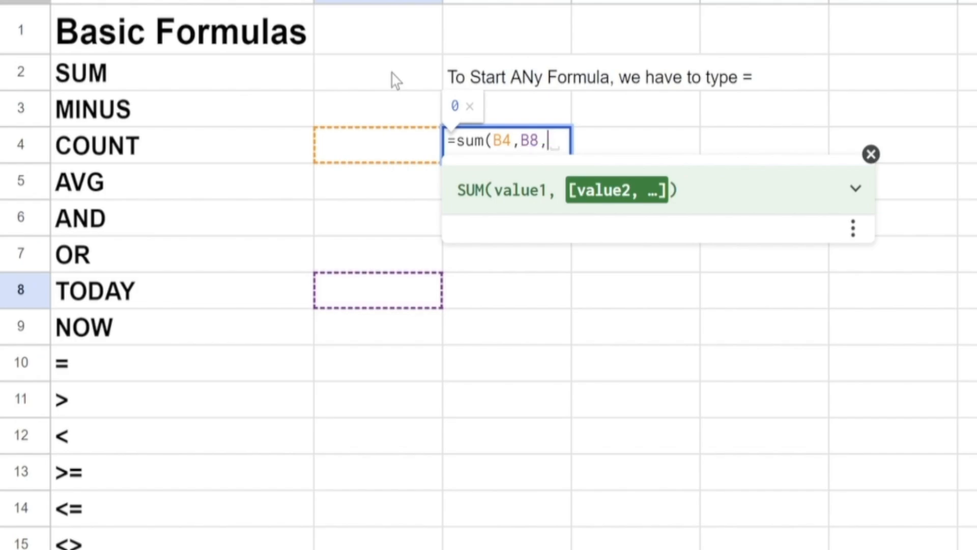
{"action": "key", "text": "Down"}
{"action": "key", "text": "Down"}
{"action": "key", "text": "Down"}
{"action": "key", "text": "Down"}
{"action": "key", "text": "Down"}
{"action": "key", "text": "Left"}
{"action": "key", "text": "Down"}
{"action": "key", "text": "Down"}
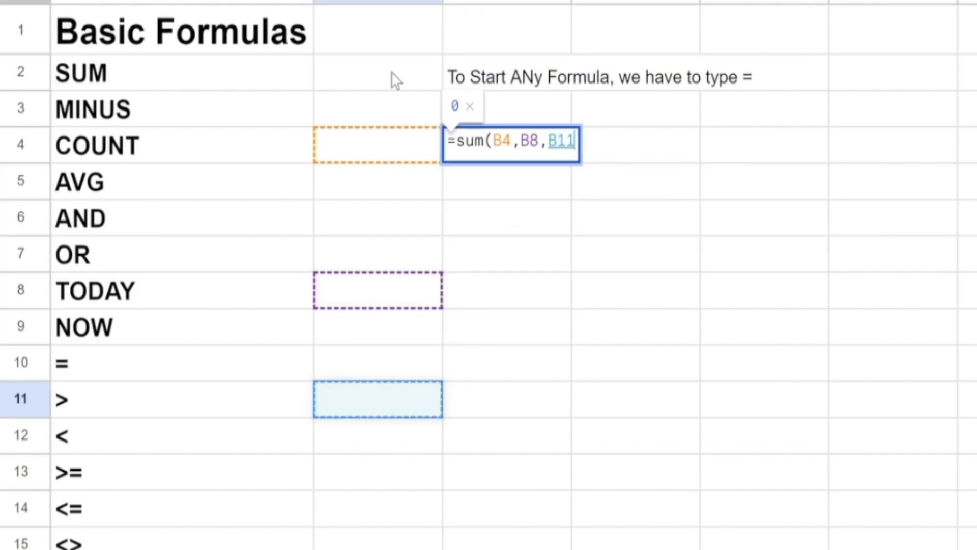
{"action": "key", "text": "Down"}
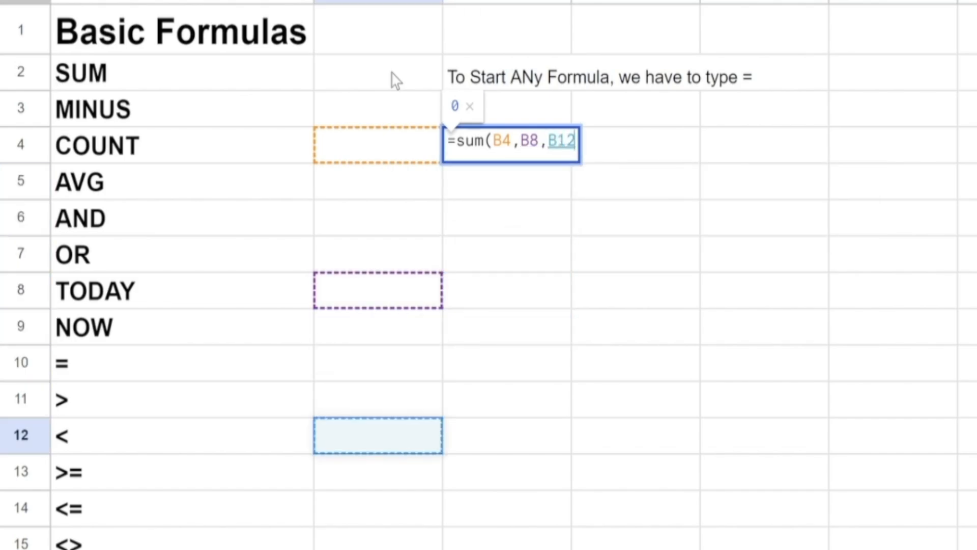
{"action": "type", "text": ")"}
{"action": "key", "text": "Return"}
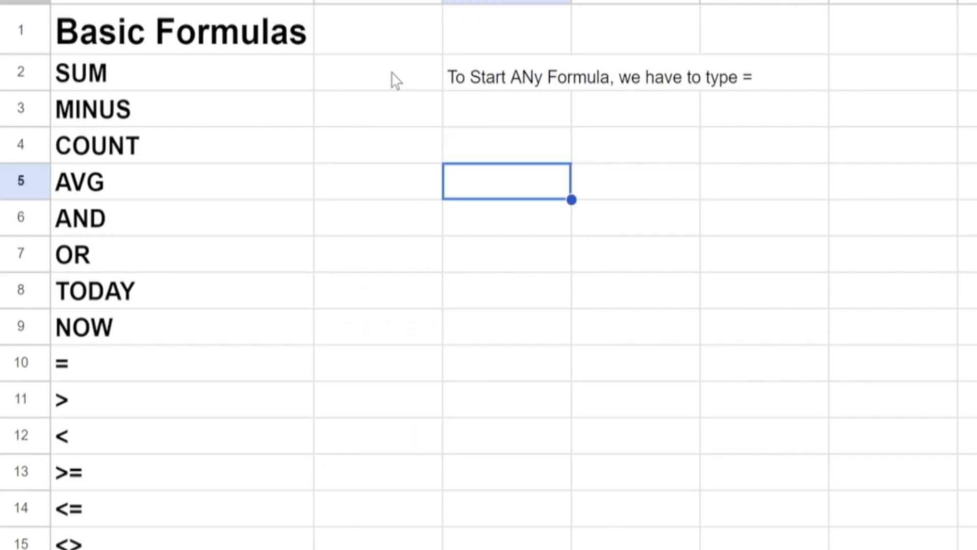
Step: Enter 100 in B4 and 100 in B8 as values for the sum formula
{"action": "key", "text": "Up"}
{"action": "key", "text": "Left"}
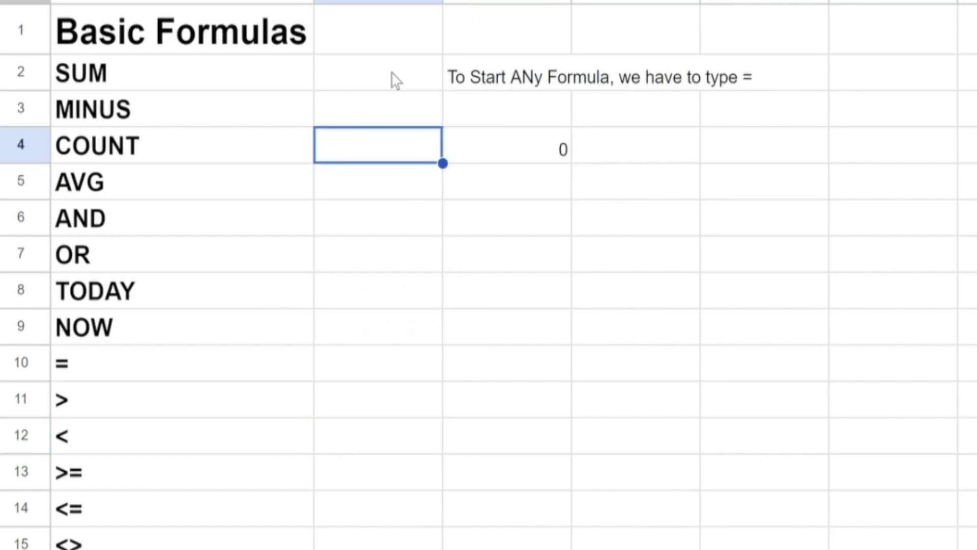
{"action": "type", "text": "10"}
{"action": "key", "text": "Return"}
{"action": "key", "text": "Return"}
{"action": "key", "text": "Return"}
{"action": "key", "text": "Return"}
{"action": "key", "text": "Return"}
{"action": "key", "text": "Return"}
{"action": "key", "text": "Return"}
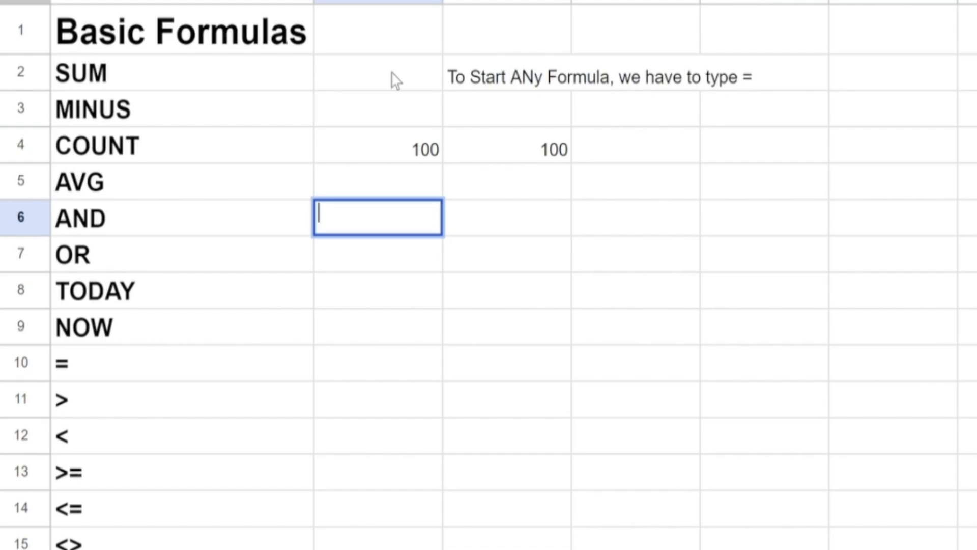
{"action": "type", "text": "1"}
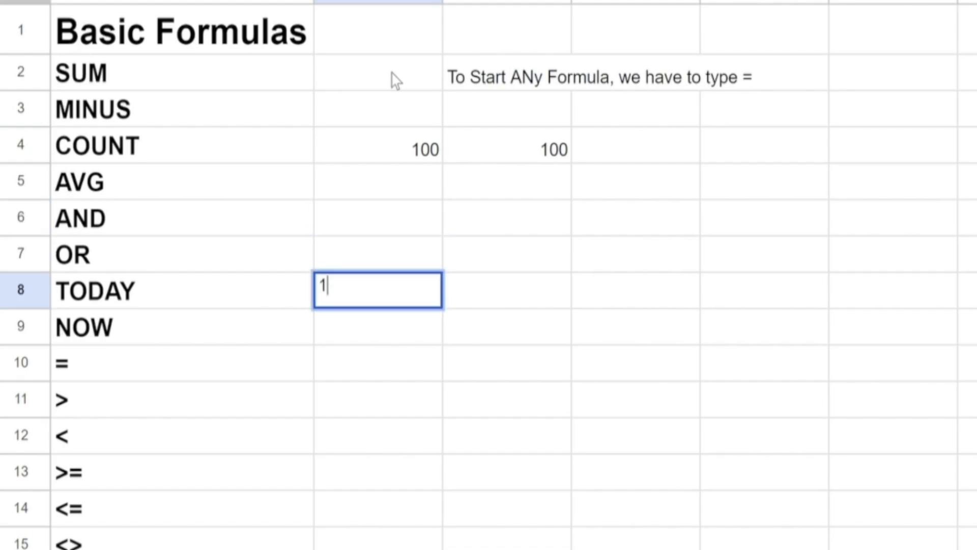
{"action": "type", "text": "00"}
{"action": "key", "text": "Return"}
Step: Enter 300 in B12 as the third value for the sum formula
{"action": "key", "text": "Left"}
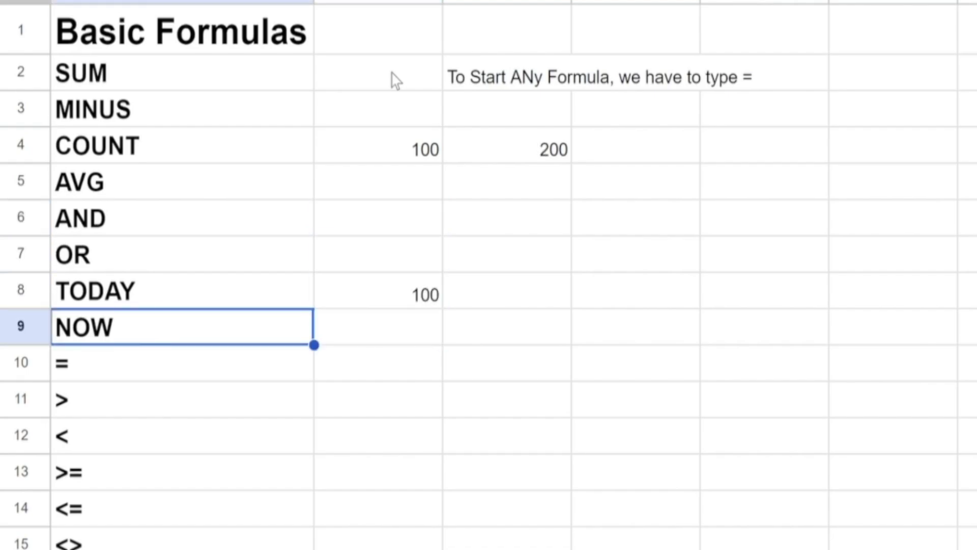
{"action": "key", "text": "Down"}
{"action": "key", "text": "Down"}
{"action": "key", "text": "Right"}
{"action": "key", "text": "Down"}
{"action": "type", "text": "3"}
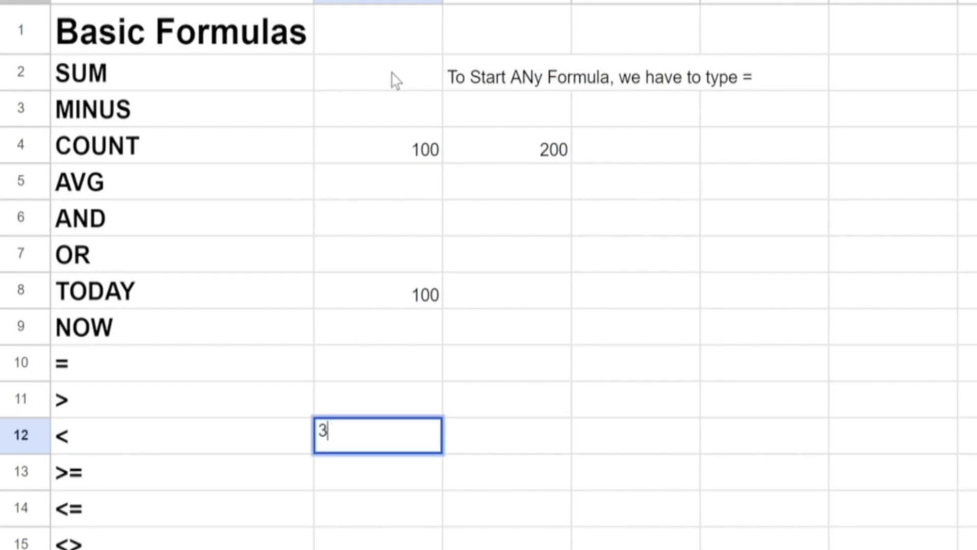
{"action": "key", "text": "Return"}
Step: Replace the formula in C4 with a new Sum formula that takes the continuous range B4:B12
{"action": "key", "text": "Right"}
{"action": "key", "text": "Up"}
{"action": "key", "text": "Up"}
{"action": "key", "text": "Up"}
{"action": "key", "text": "Up"}
{"action": "key", "text": "Up"}
{"action": "key", "text": "Up"}
{"action": "key", "text": "Up"}
{"action": "key", "text": "Up"}
{"action": "key", "text": "Up"}
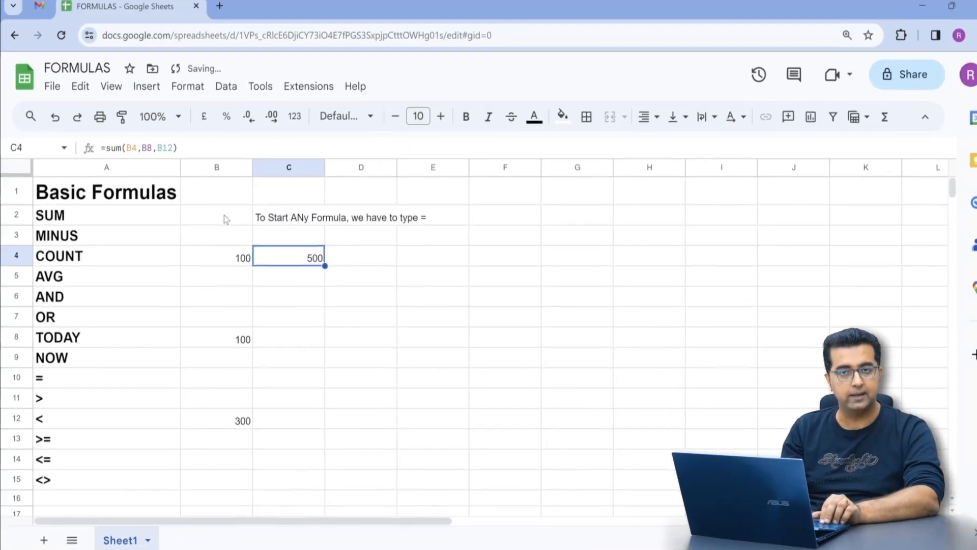
{"action": "type", "text": "=Sum("}
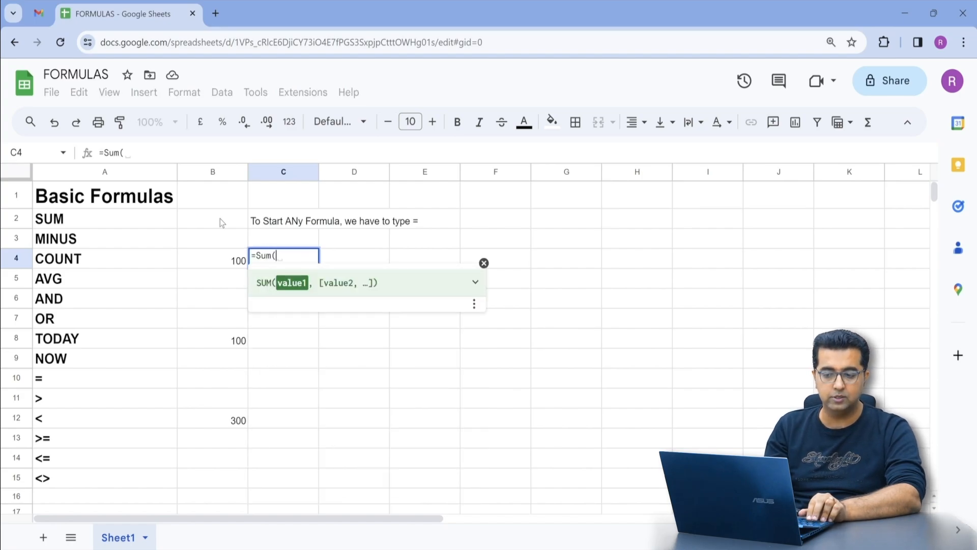
{"action": "key", "text": "Left"}
{"action": "key", "text": "shift+Down"}
{"action": "key", "text": "shift+Down"}
{"action": "key", "text": "shift+Down"}
{"action": "key", "text": "shift+Down"}
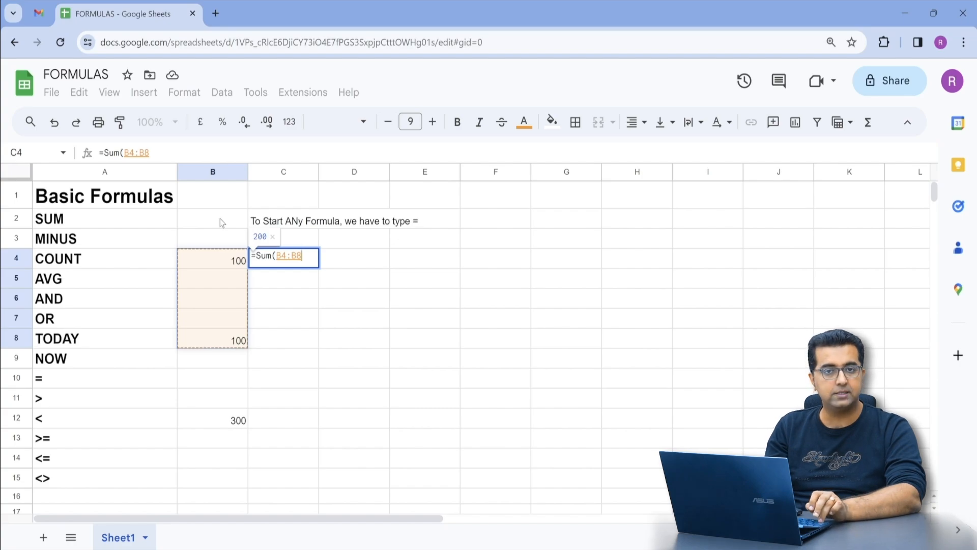
{"action": "key", "text": "shift+Down"}
{"action": "key", "text": "shift+Down"}
{"action": "key", "text": "shift+Down"}
{"action": "key", "text": "shift+Down"}
{"action": "key", "text": "shift+Down"}
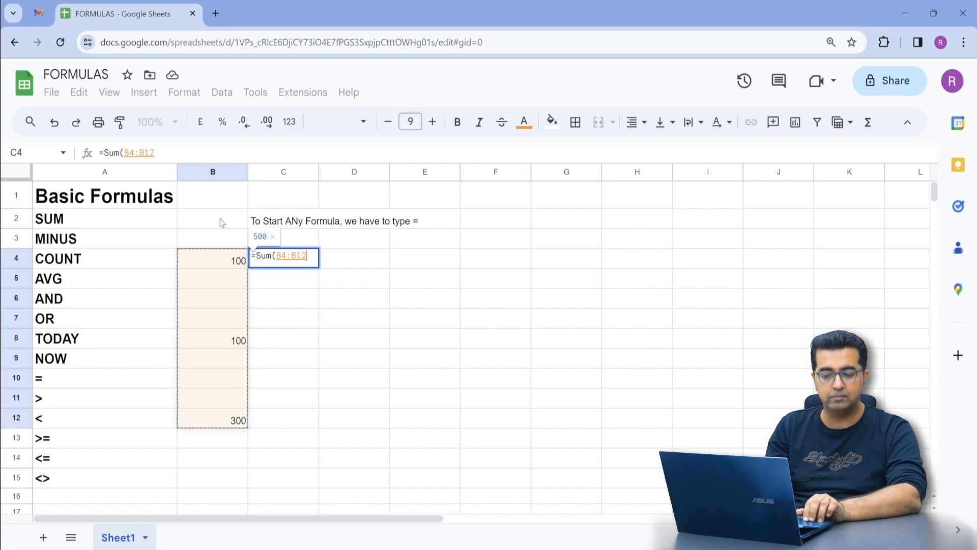
Step: Stretch the summed range down to B15, bring it back to end at B12, and complete the formula as =Sum(B4:B12)
{"action": "key", "text": "shift+Down"}
{"action": "key", "text": "shift+Down"}
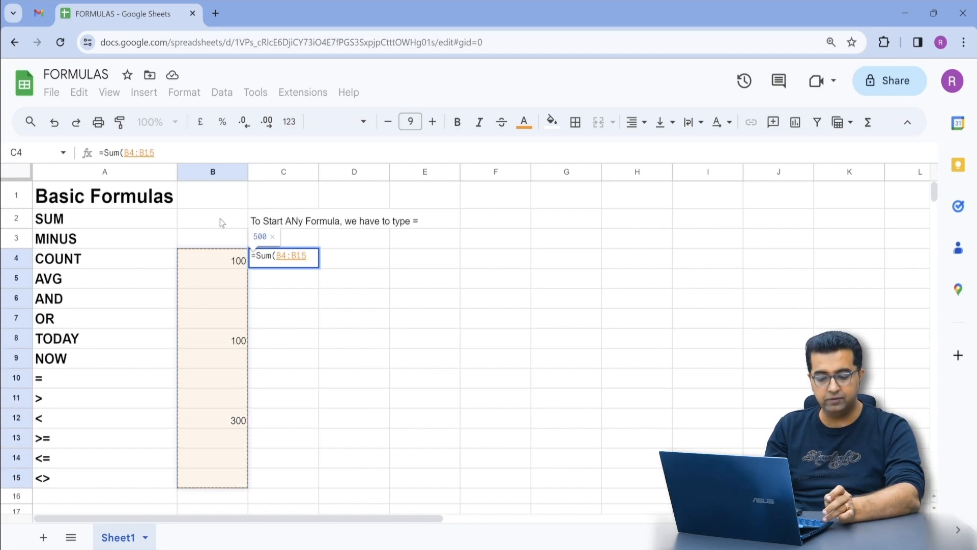
{"action": "key", "text": "shift+Up"}
{"action": "key", "text": "shift+Up"}
{"action": "key", "text": "shift+Up"}
{"action": "key", "text": "shift+Up"}
{"action": "key", "text": "shift+Up"}
{"action": "key", "text": "shift+Up"}
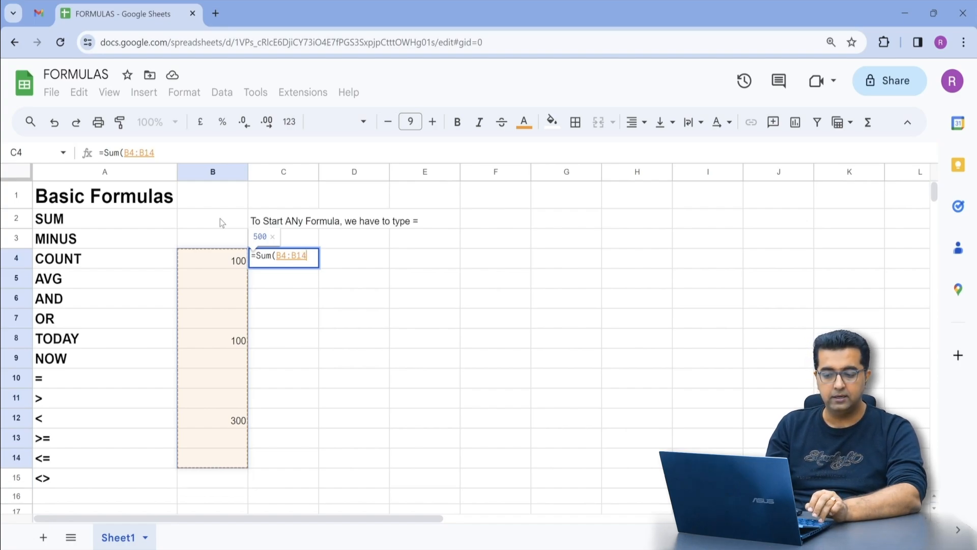
{"action": "key", "text": "shift+Down"}
{"action": "key", "text": "shift+Down"}
{"action": "key", "text": "shift+Down"}
{"action": "key", "text": "shift+Down"}
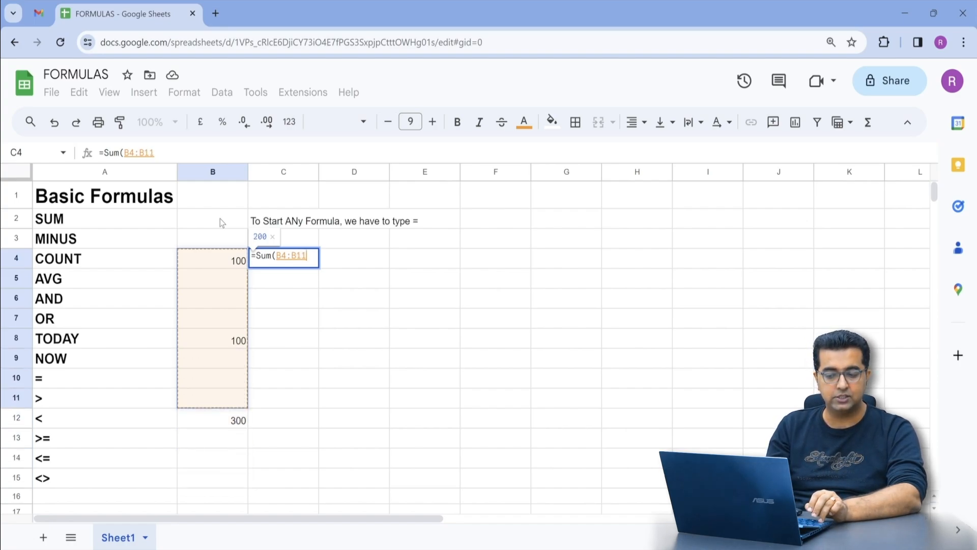
{"action": "key", "text": "shift+Up"}
{"action": "key", "text": "shift+Up"}
{"action": "key", "text": "shift+Down"}
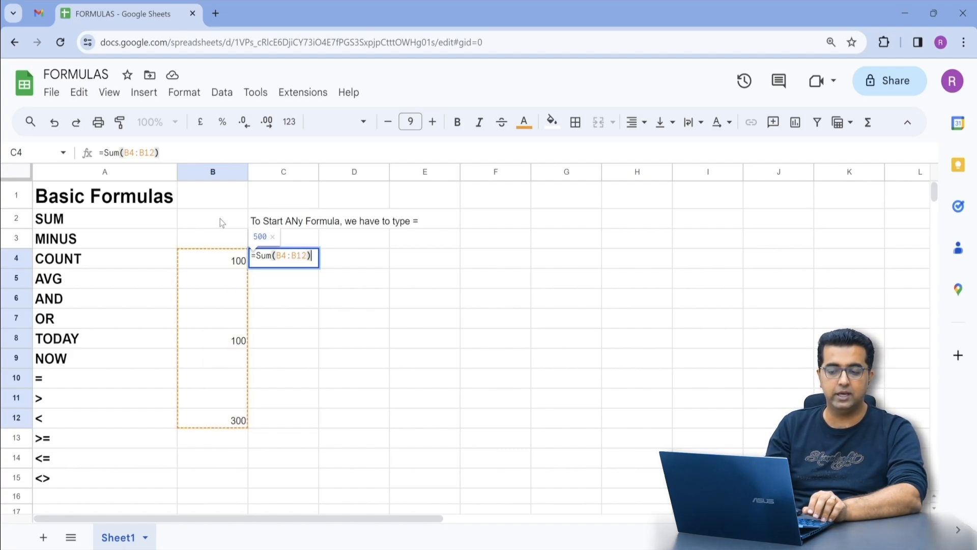
{"action": "key", "text": "Return"}
Step: Enter 600, 300, 200 and 100 in cells B5 to B8
{"action": "key", "text": "Left"}
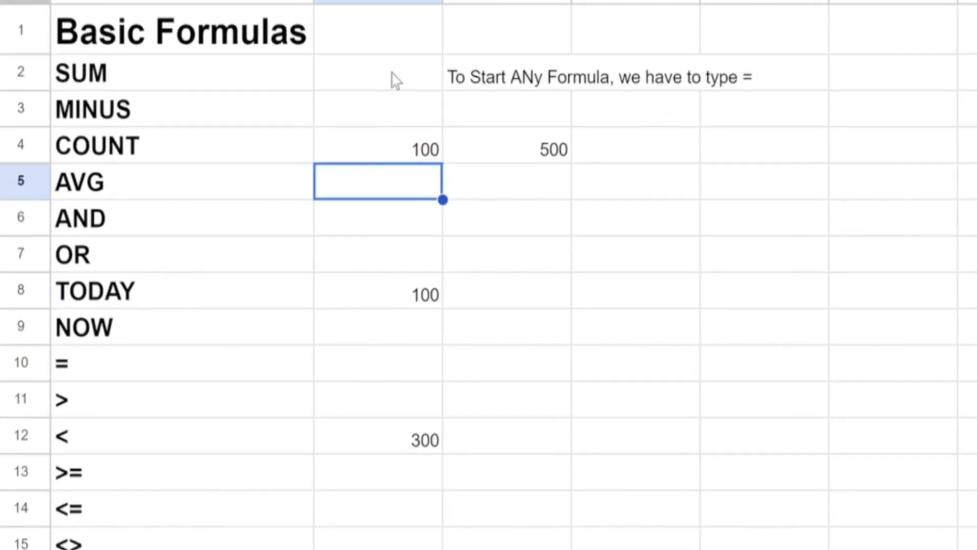
{"action": "type", "text": "600"}
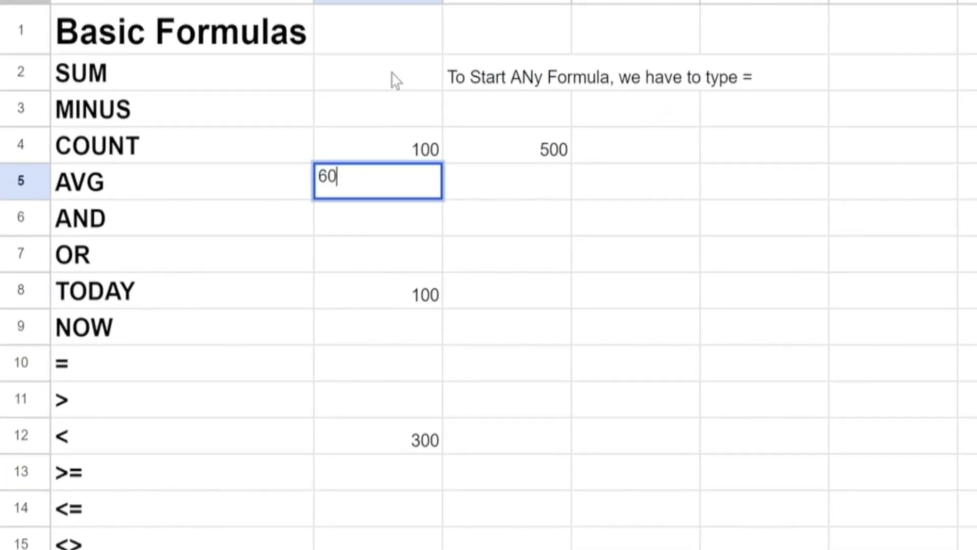
{"action": "key", "text": "Return"}
{"action": "type", "text": "300"}
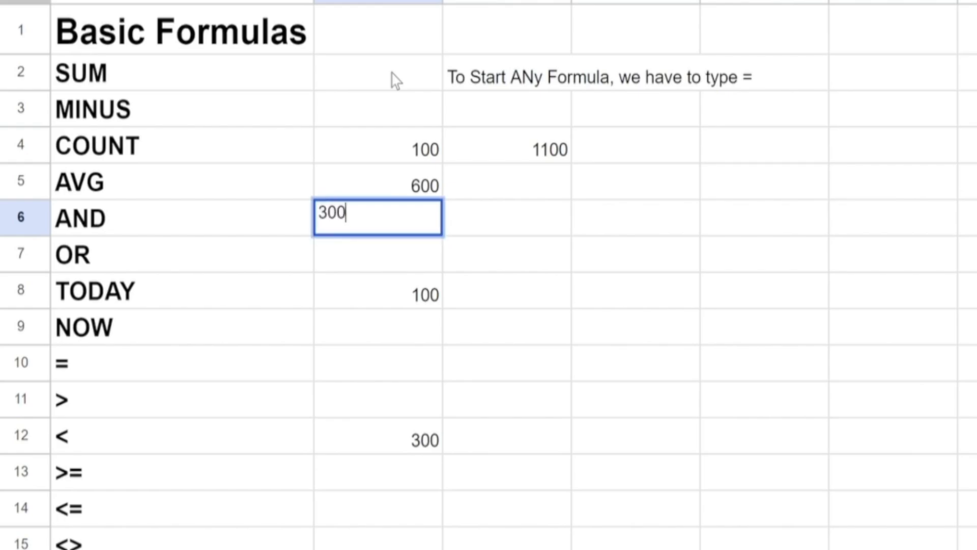
{"action": "key", "text": "Return"}
{"action": "type", "text": "200"}
{"action": "key", "text": "Return"}
{"action": "type", "text": "100"}
{"action": "key", "text": "Return"}
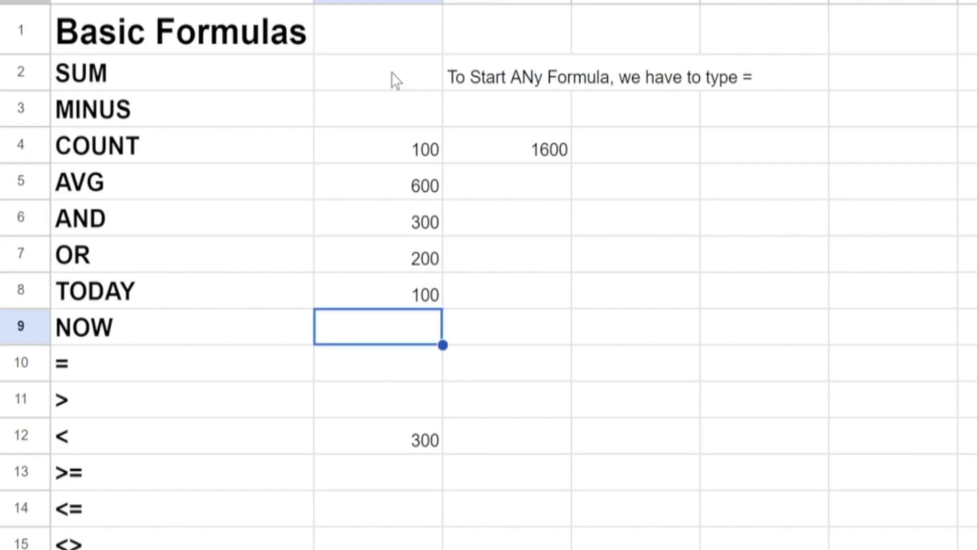
Step: Fill B9, B10 and B11 with 100 and undo the overwrite of B12 with 100
{"action": "key", "text": "Right"}
{"action": "key", "text": "Left"}
{"action": "type", "text": "100"}
{"action": "key", "text": "Down"}
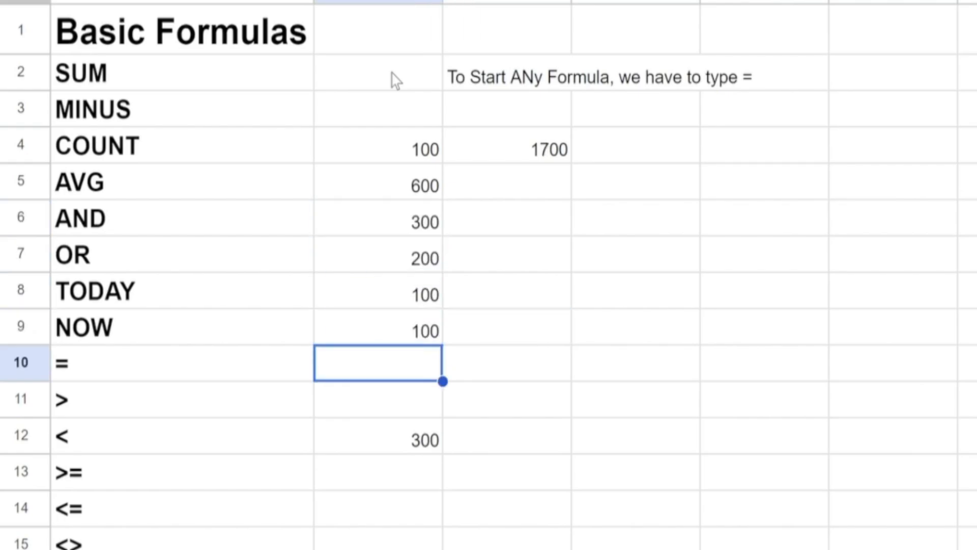
{"action": "key", "text": "ctrl+v"}
{"action": "key", "text": "Down"}
{"action": "key", "text": "ctrl+v"}
{"action": "key", "text": "Down"}
{"action": "type", "text": "100"}
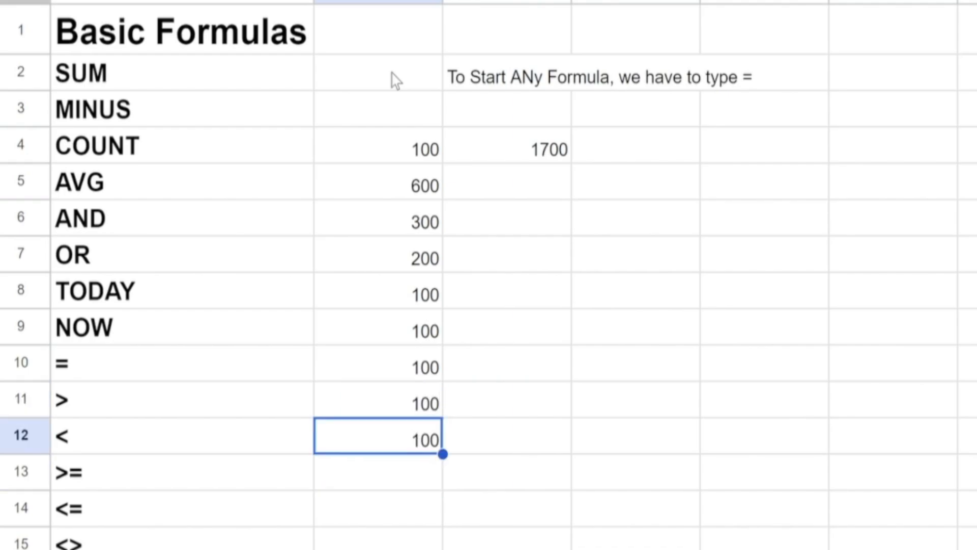
{"action": "key", "text": "ctrl+z"}
Step: Clear the sample values and the sum formula from the range B4:C12
{"action": "key", "text": "Right"}
{"action": "key", "text": "Up"}
{"action": "key", "text": "Up"}
{"action": "key", "text": "Up"}
{"action": "key", "text": "Up"}
{"action": "key", "text": "Up"}
{"action": "key", "text": "Up"}
{"action": "key", "text": "Up"}
{"action": "key", "text": "Up"}
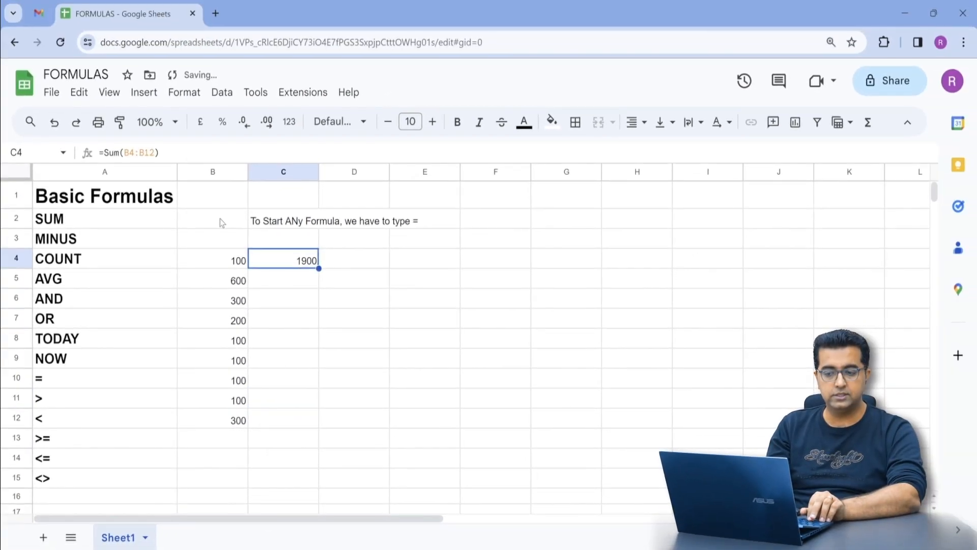
{"action": "key", "text": "Left"}
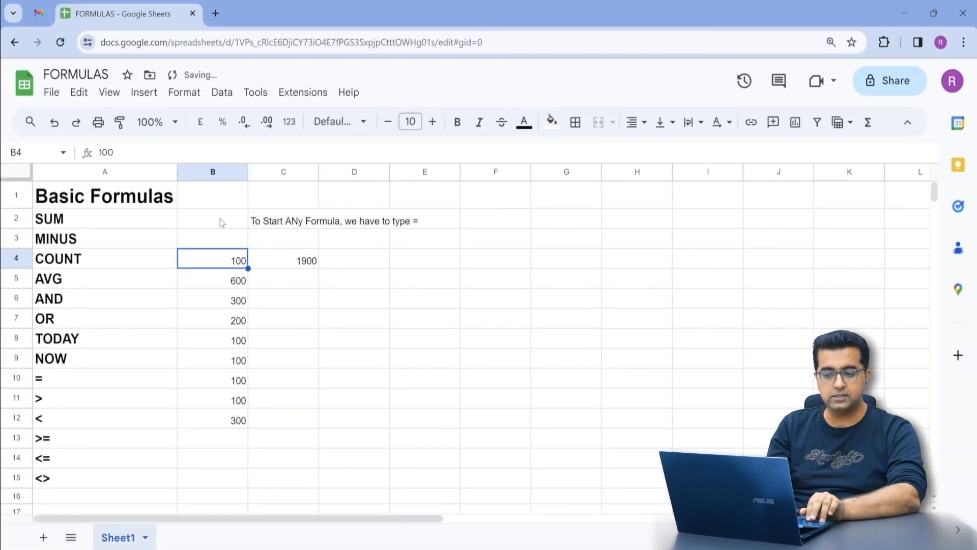
{"action": "key", "text": "ctrl+shift+Down"}
{"action": "key", "text": "shift+Right"}
{"action": "key", "text": "Delete"}
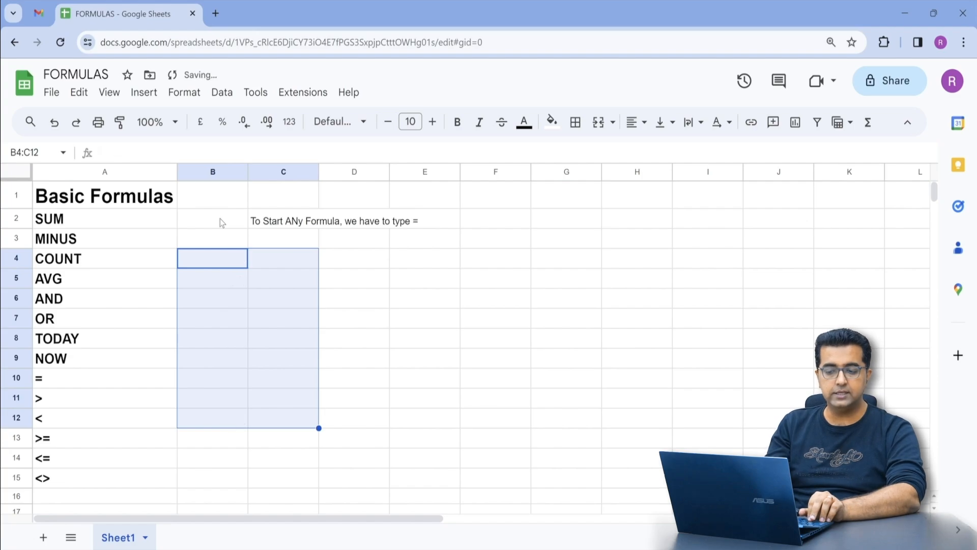
Step: Enter 500 in cell B5 and 200 in cell C5
{"action": "key", "text": "Left"}
{"action": "key", "text": "Up"}
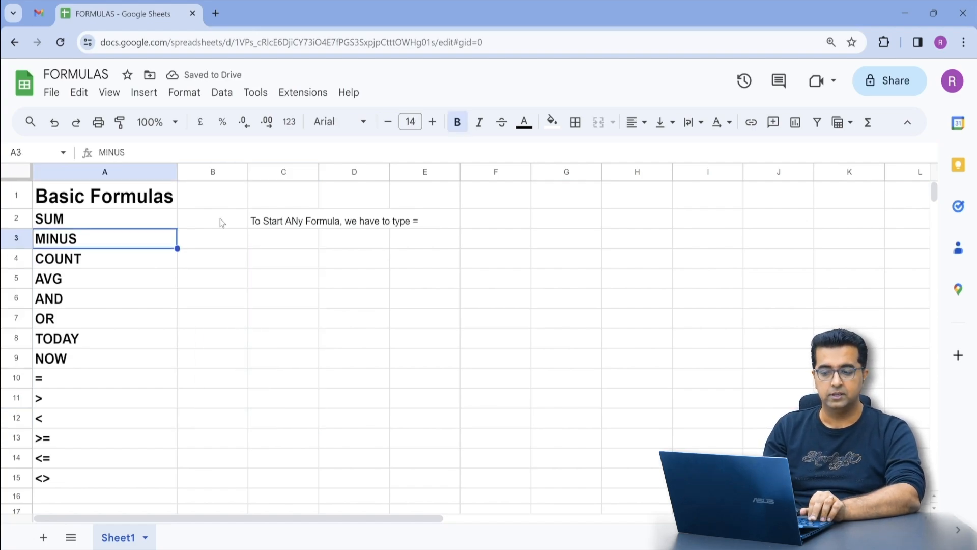
{"action": "key", "text": "Right"}
{"action": "key", "text": "Down"}
{"action": "key", "text": "Down"}
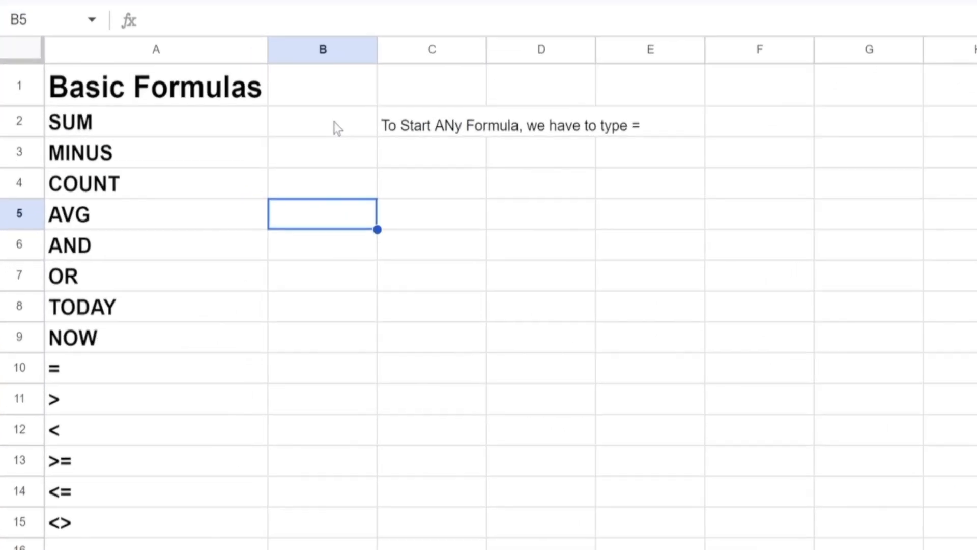
{"action": "type", "text": "500"}
{"action": "key", "text": "Tab"}
{"action": "type", "text": "2"}
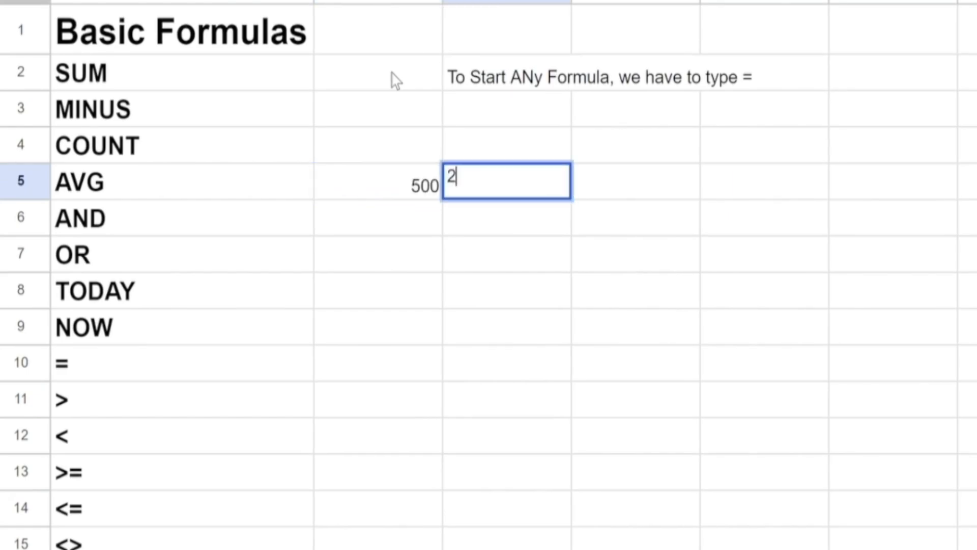
{"action": "key", "text": "Tab"}
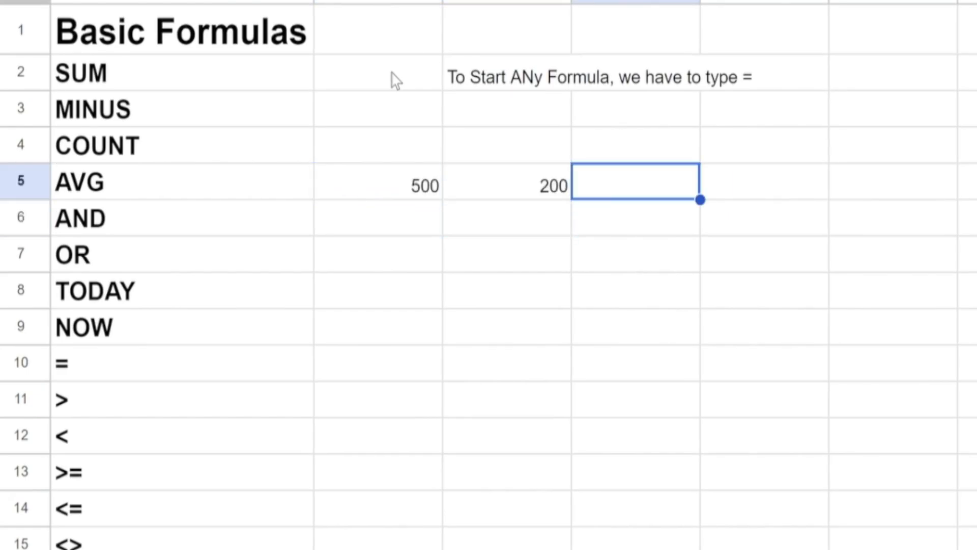
Step: Subtract C5 from B5 in cell D5 with the formula =MINUS(B5,C5)
{"action": "type", "text": "mi"}
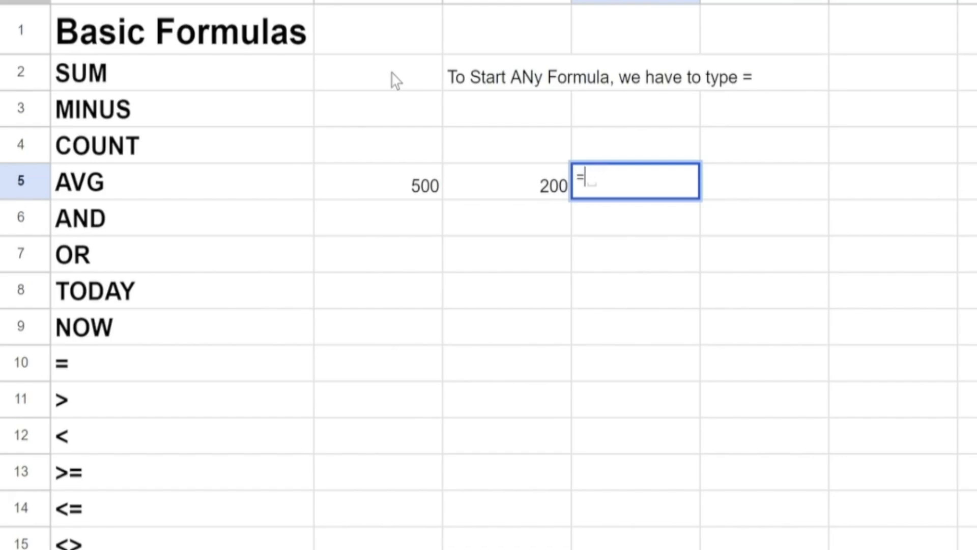
{"action": "type", "text": "minus"}
{"action": "key", "text": "Tab"}
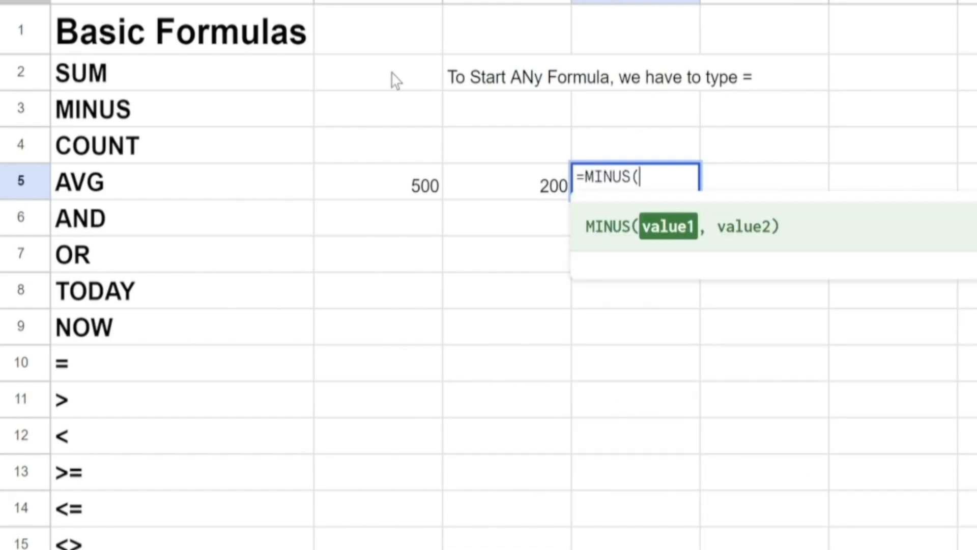
{"action": "key", "text": "Left"}
{"action": "key", "text": "Left"}
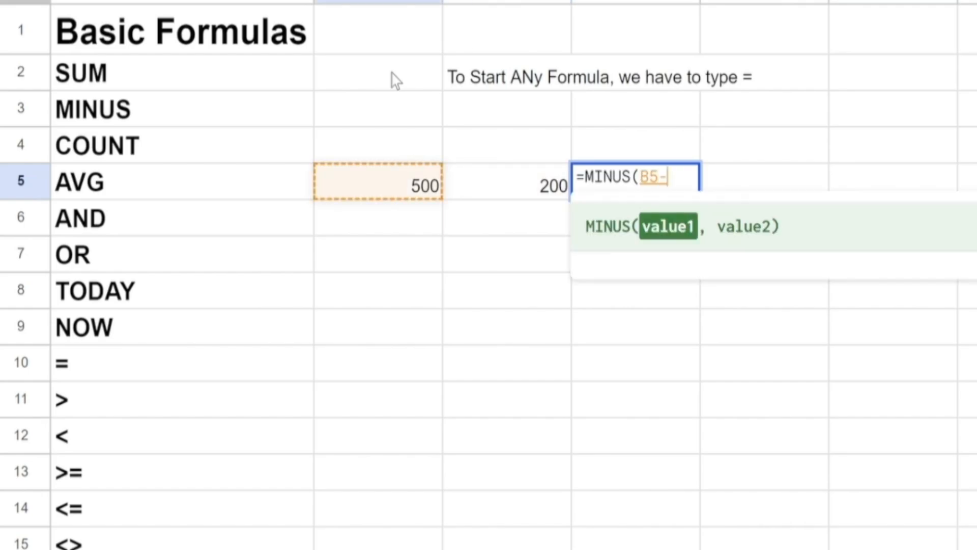
{"action": "type", "text": ","}
{"action": "key", "text": "Left"}
{"action": "type", "text": ")"}
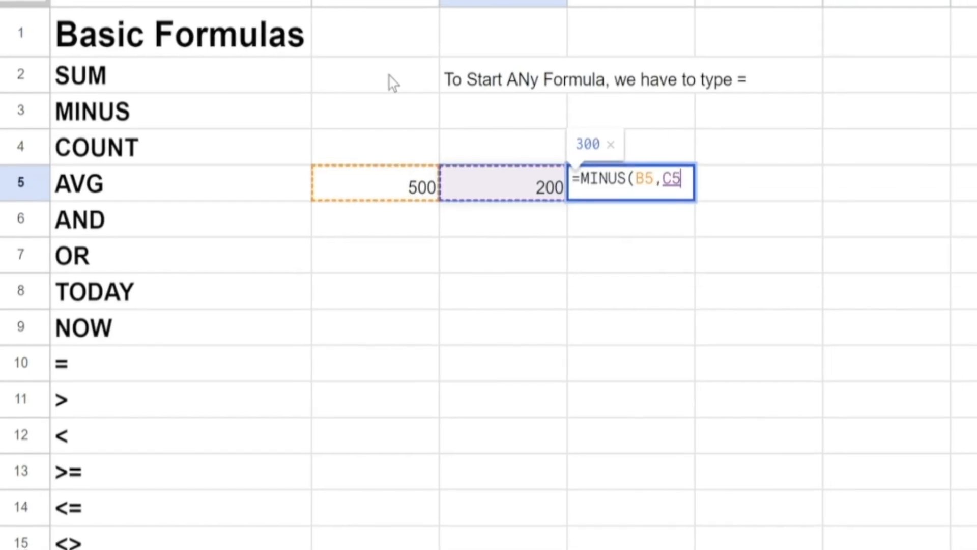
{"action": "key", "text": "Return"}
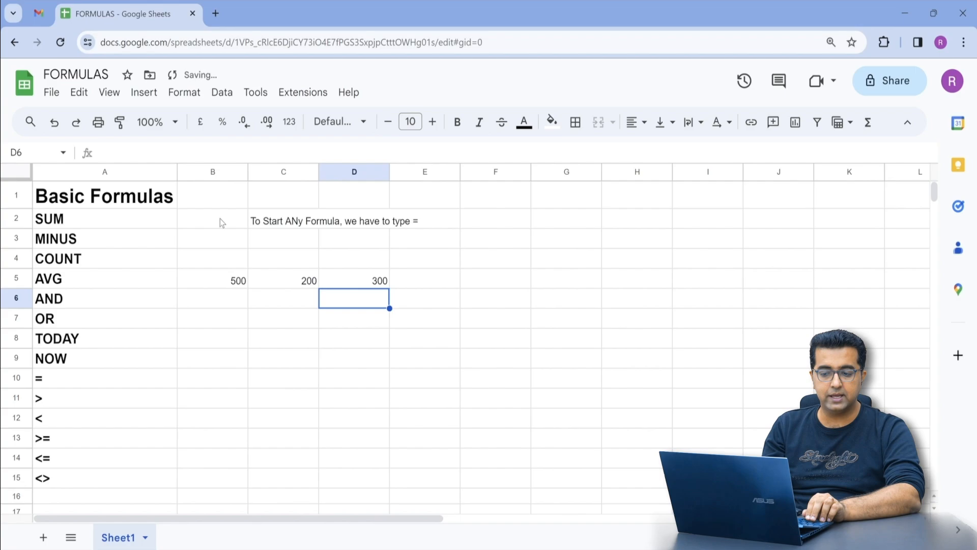
Step: Review the two input values in B5 and C5 and the MINUS formula in D5
{"action": "key", "text": "Up"}
{"action": "key", "text": "Left"}
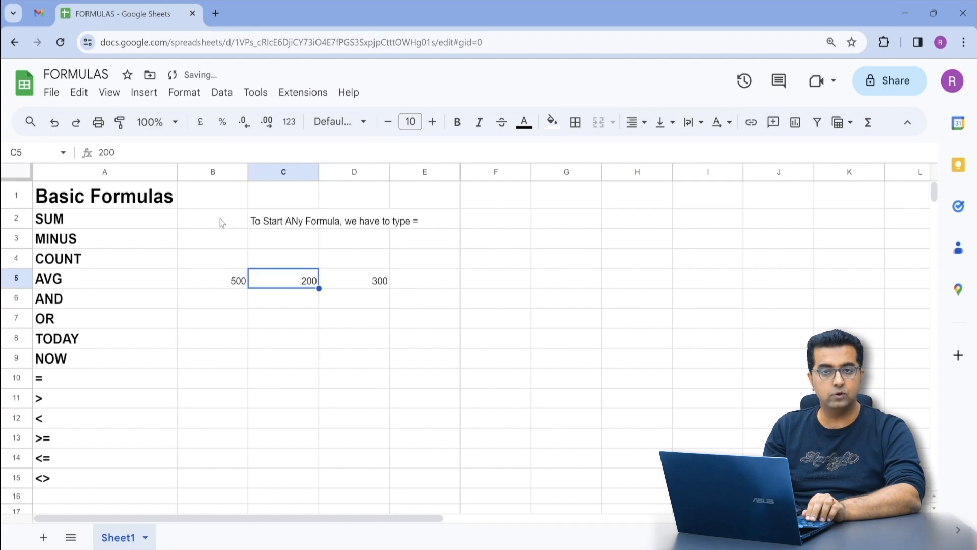
{"action": "key", "text": "Left"}
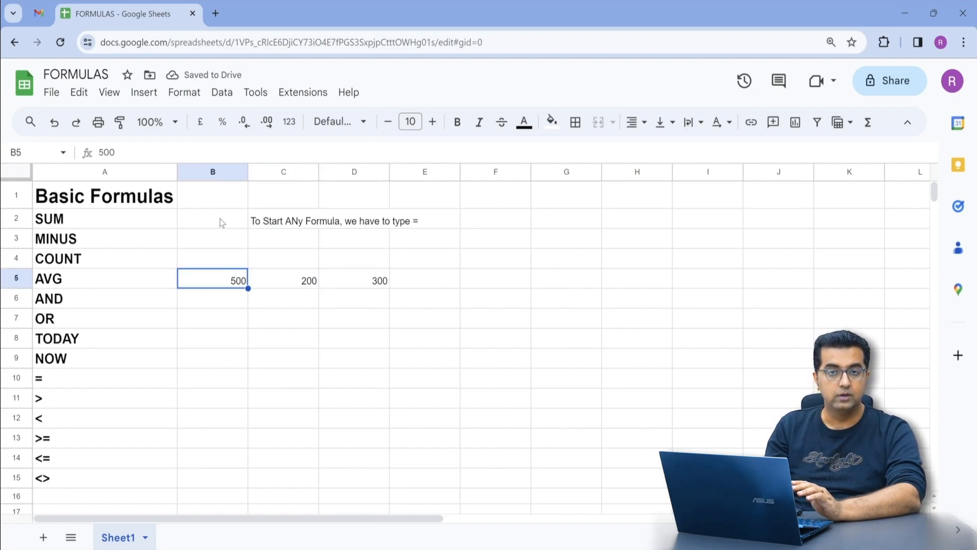
{"action": "key", "text": "Right"}
{"action": "key", "text": "Right"}
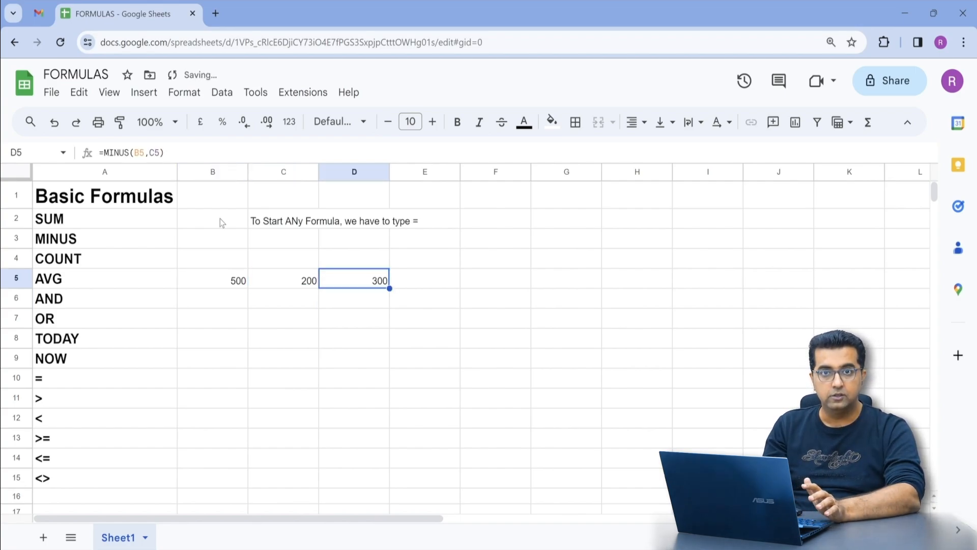
{"action": "key", "text": "Left"}
{"action": "key", "text": "Left"}
{"action": "key", "text": "Right"}
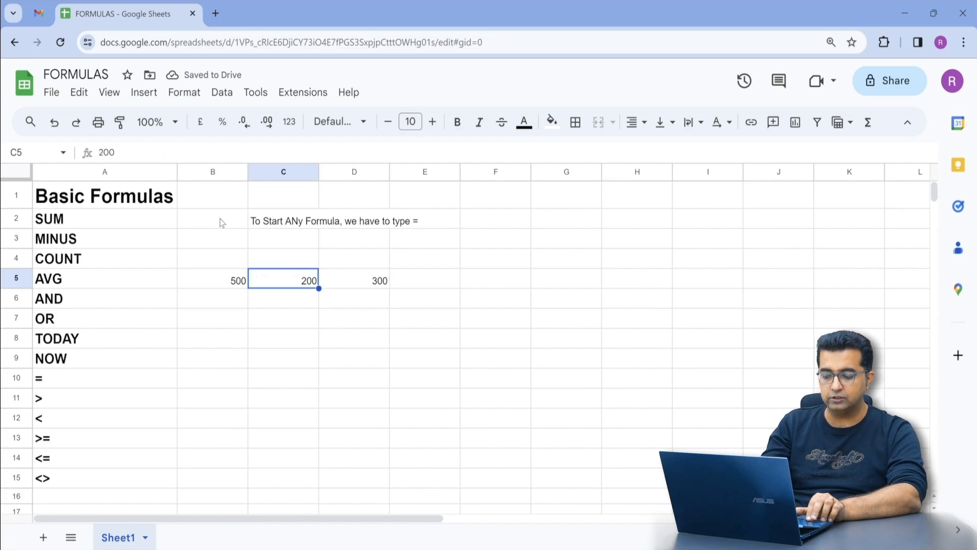
{"action": "key", "text": "Right"}
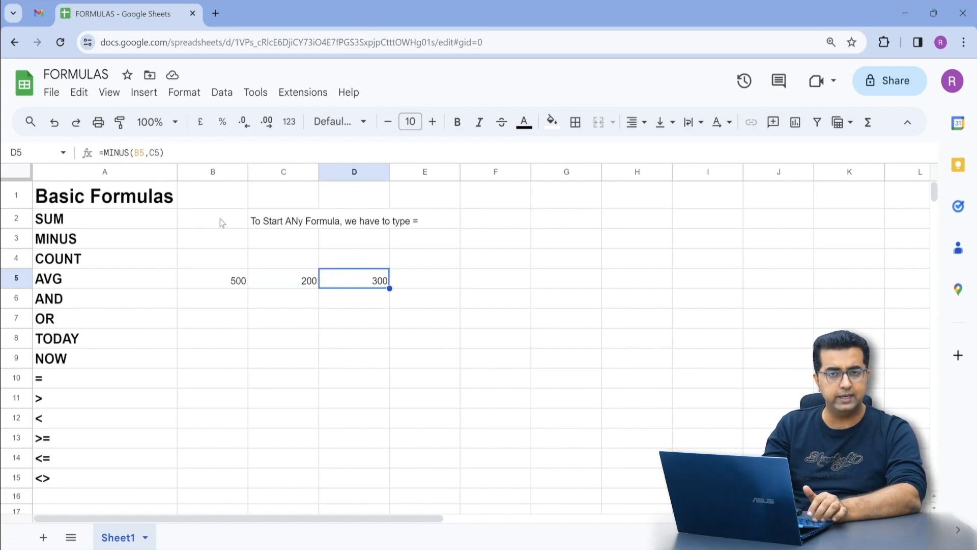
Step: Replace the MINUS formula in D5 with the direct subtraction =B5-C5
{"action": "type", "text": "="}
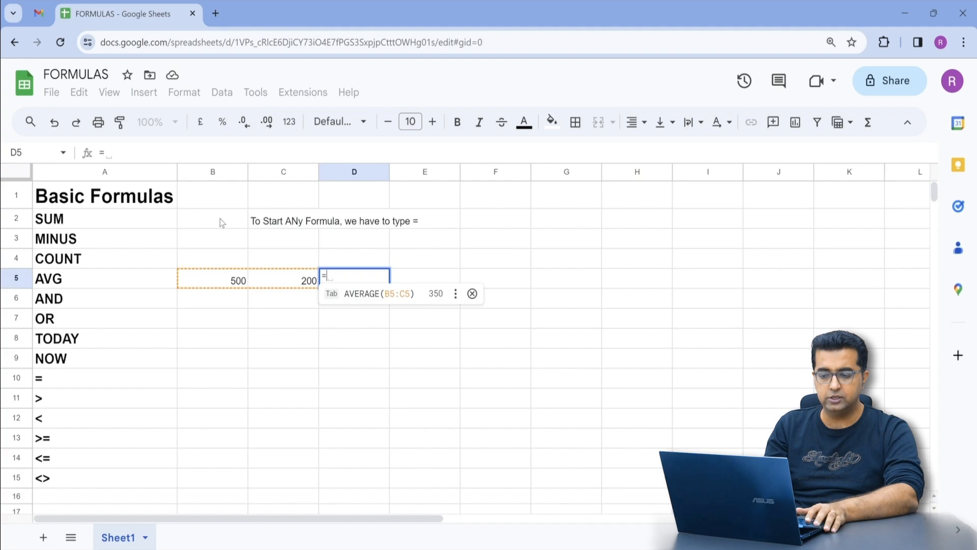
{"action": "key", "text": "Left"}
{"action": "key", "text": "ctrl+Return"}
{"action": "key", "text": "Delete"}
{"action": "type", "text": "="}
{"action": "key", "text": "Left"}
{"action": "key", "text": "Left"}
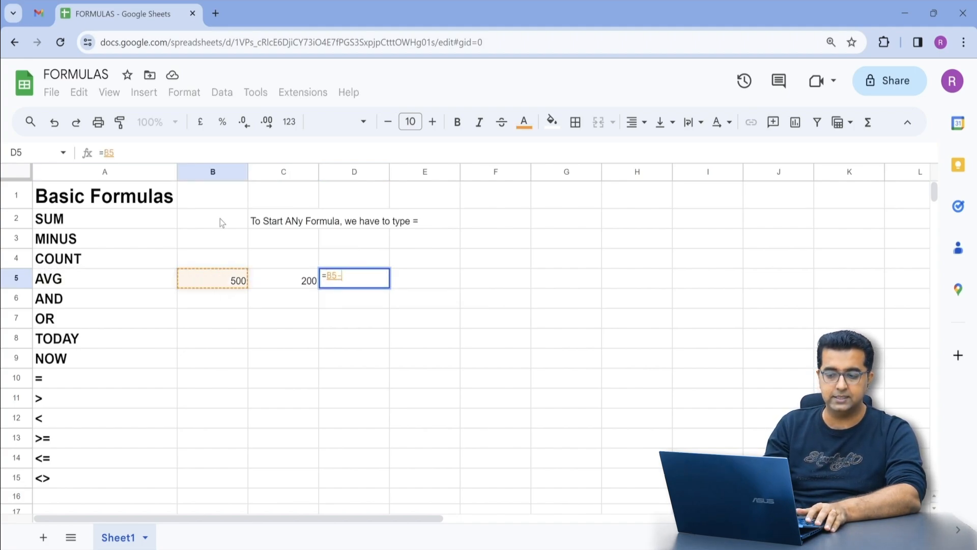
{"action": "type", "text": "-"}
{"action": "key", "text": "Left"}
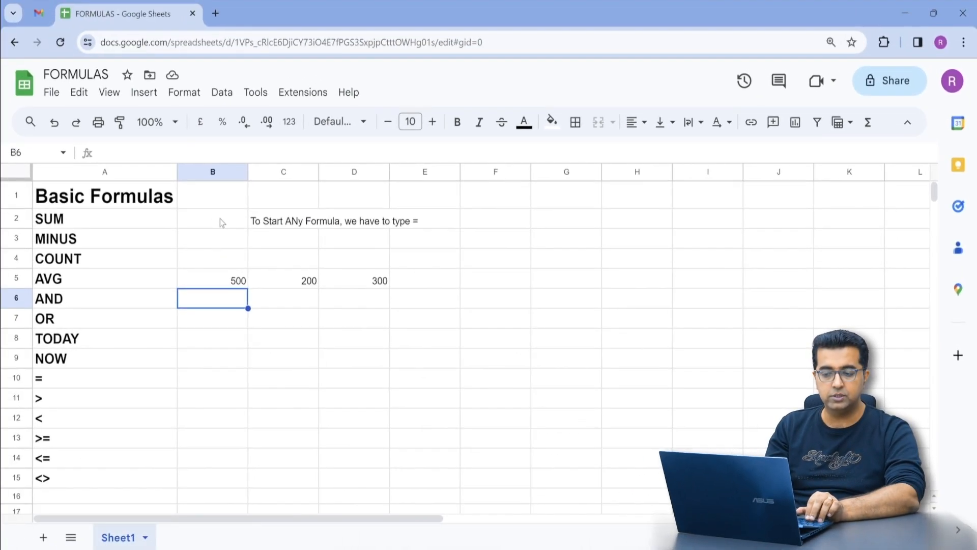
Step: Highlight the range B5:C14 to indicate where further rows of values could go
{"action": "key", "text": "Up"}
{"action": "key", "text": "shift+Right"}
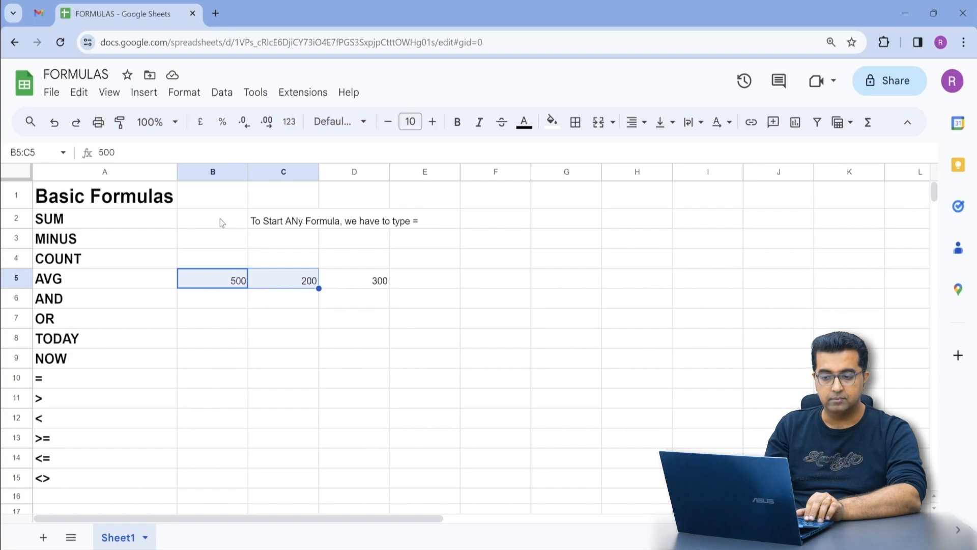
{"action": "key", "text": "shift+Down"}
{"action": "key", "text": "shift+Down"}
{"action": "key", "text": "shift+Down"}
{"action": "key", "text": "shift+Down"}
{"action": "key", "text": "shift+Down"}
{"action": "key", "text": "shift+Down"}
{"action": "key", "text": "shift+Down"}
{"action": "key", "text": "shift+Down"}
{"action": "key", "text": "shift+Down"}
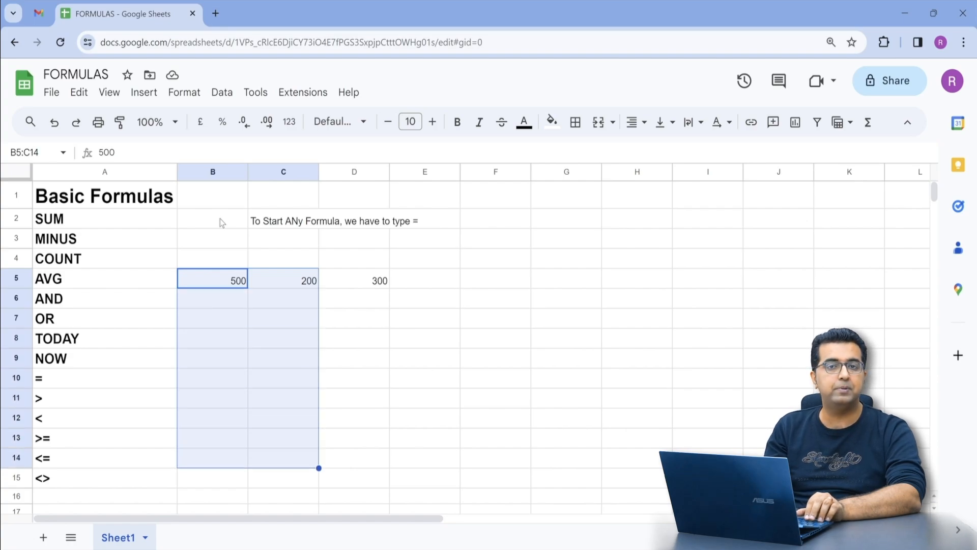
Step: Enter 1000 in cell B6 and 100 in cell C6
{"action": "key", "text": "Left"}
{"action": "key", "text": "Down"}
{"action": "key", "text": "Right"}
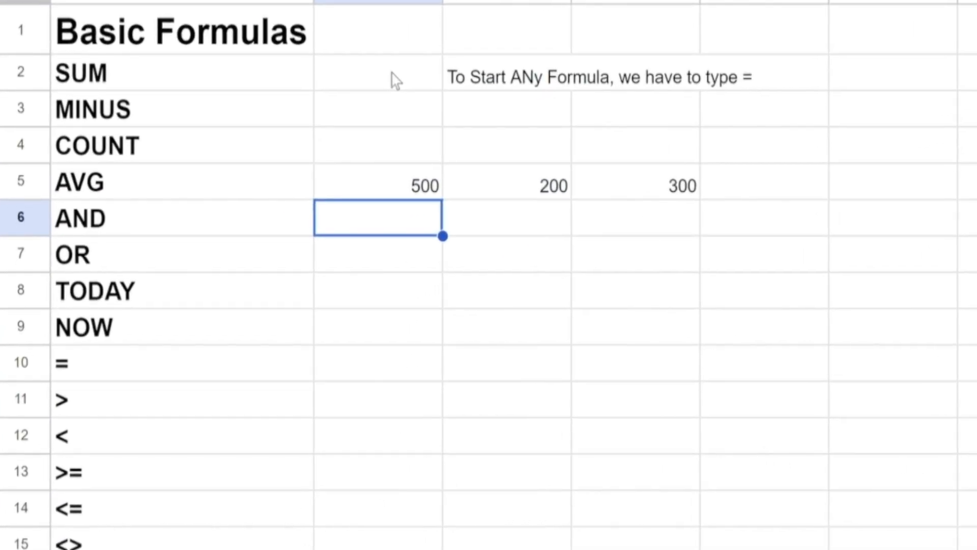
{"action": "type", "text": "1000"}
{"action": "key", "text": "Tab"}
{"action": "type", "text": "100"}
{"action": "key", "text": "Return"}
{"action": "key", "text": "Left"}
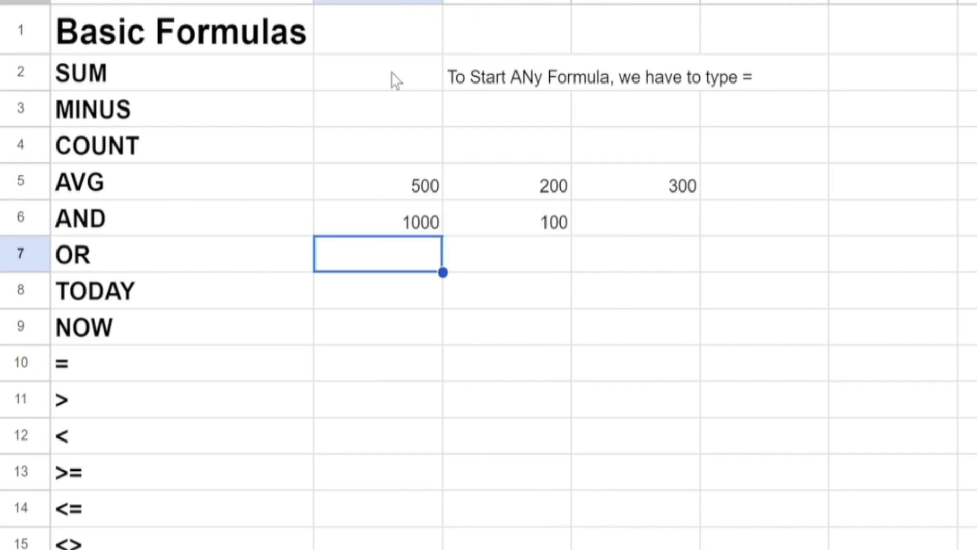
Step: Enter 3000 in cell B7 and 500 in cell C7
{"action": "type", "text": "30"}
{"action": "key", "text": "Tab"}
{"action": "type", "text": "5"}
{"action": "key", "text": "Up"}
{"action": "key", "text": "Up"}
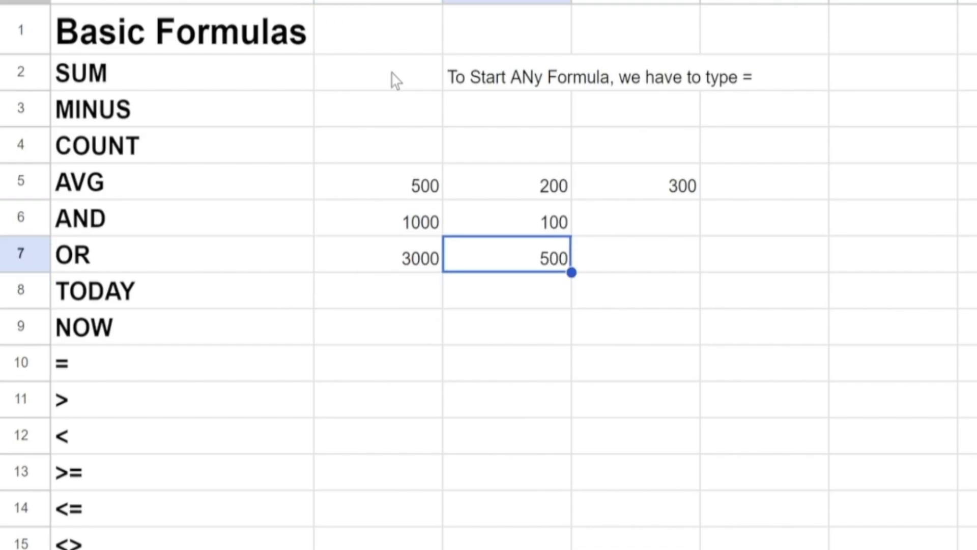
Step: Paste the previously copied list of formula names at D5 and undo the paste
{"action": "key", "text": "Right"}
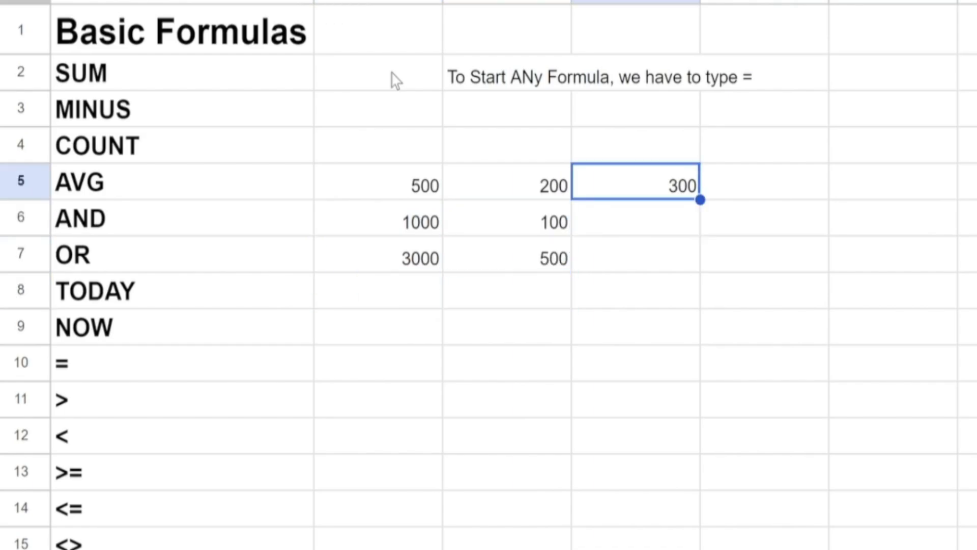
{"action": "key", "text": "Down"}
{"action": "key", "text": "Down"}
{"action": "key", "text": "Up"}
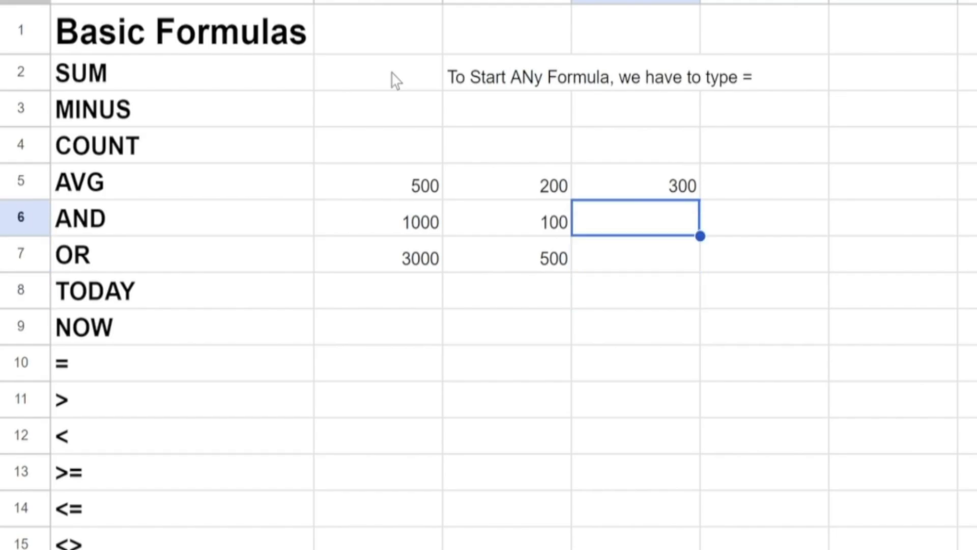
{"action": "key", "text": "Up"}
{"action": "key", "text": "ctrl+v"}
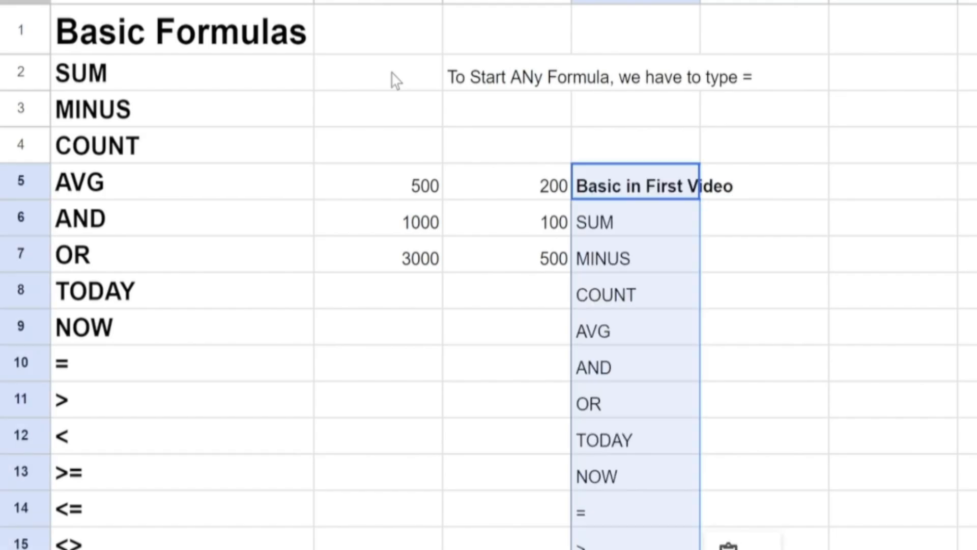
{"action": "key", "text": "ctrl+z"}
Step: Copy the subtraction formula from D5 into cells D6 and D7
{"action": "key", "text": "ctrl+c"}
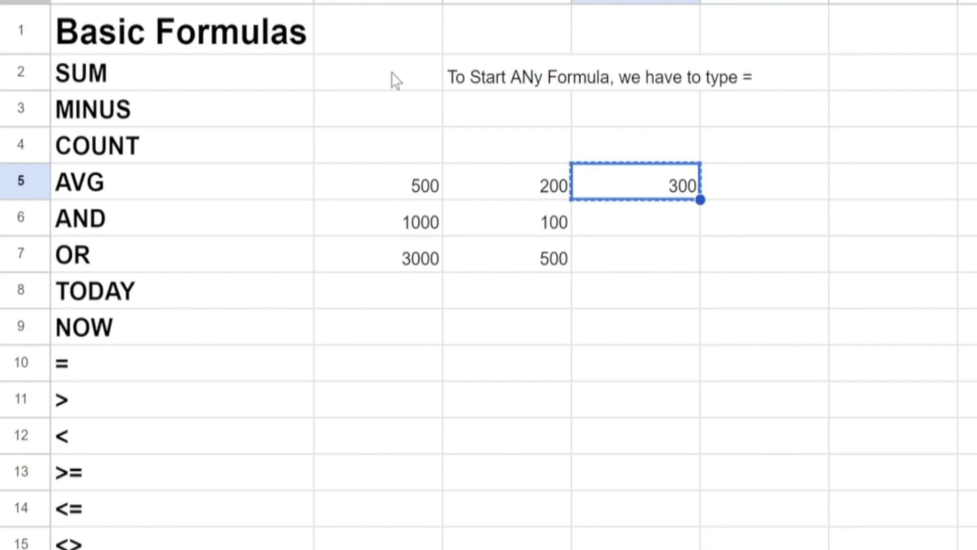
{"action": "key", "text": "Down"}
{"action": "key", "text": "shift+Down"}
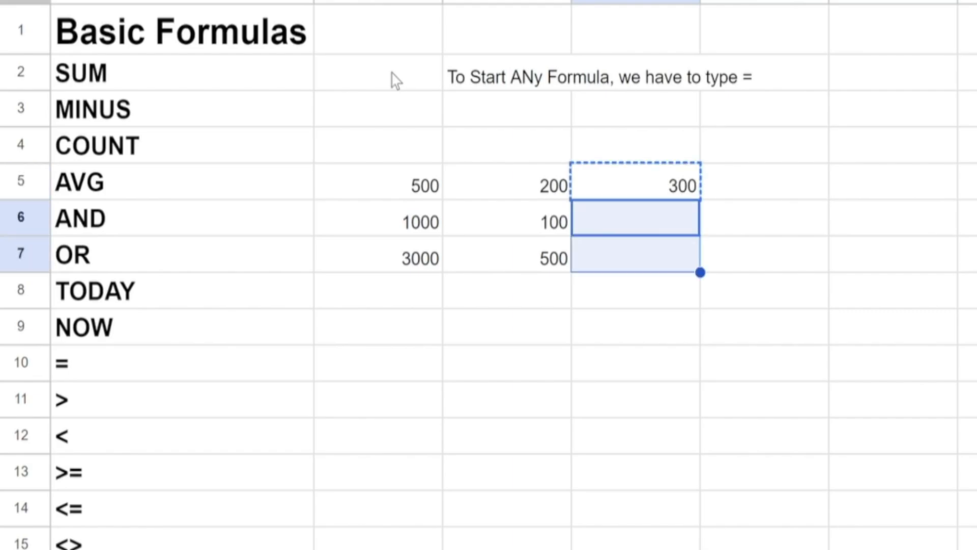
{"action": "key", "text": "ctrl+v"}
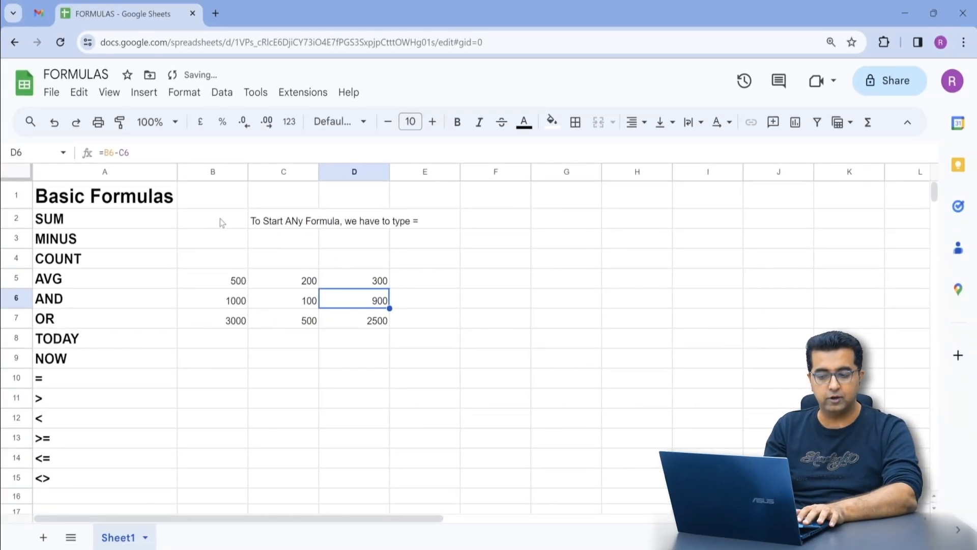
Step: Inspect the cell references of the copied formulas in D6 and D7
{"action": "key", "text": "F2"}
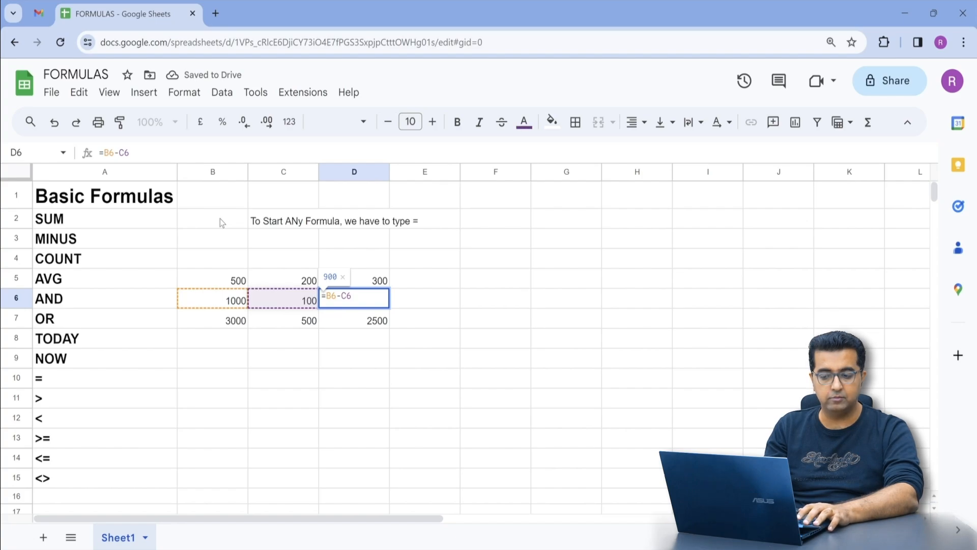
{"action": "key", "text": "Return"}
{"action": "key", "text": "F2"}
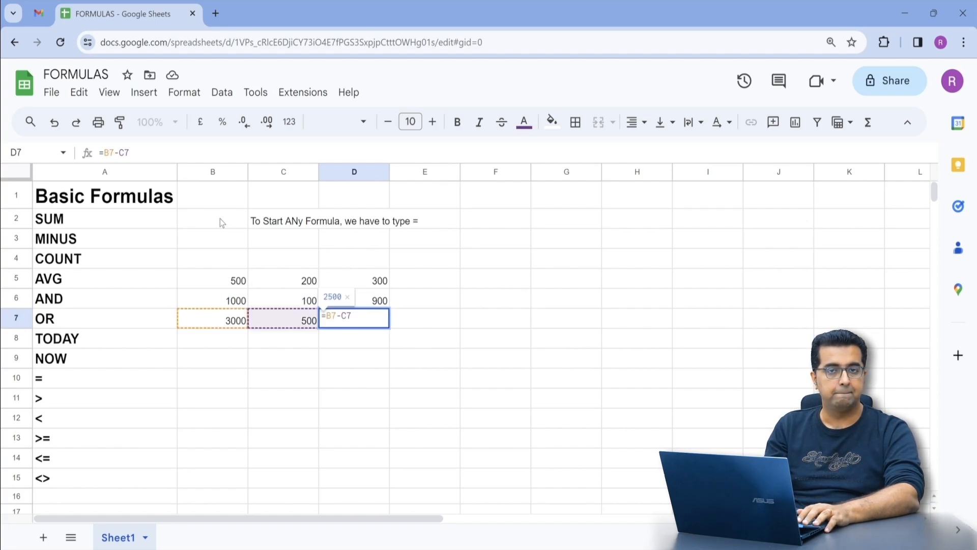
{"action": "key", "text": "Escape"}
Step: Undo the subtraction example's entries to empty the range B5:D7
{"action": "key", "text": "Up"}
{"action": "key", "text": "Left"}
{"action": "key", "text": "Left"}
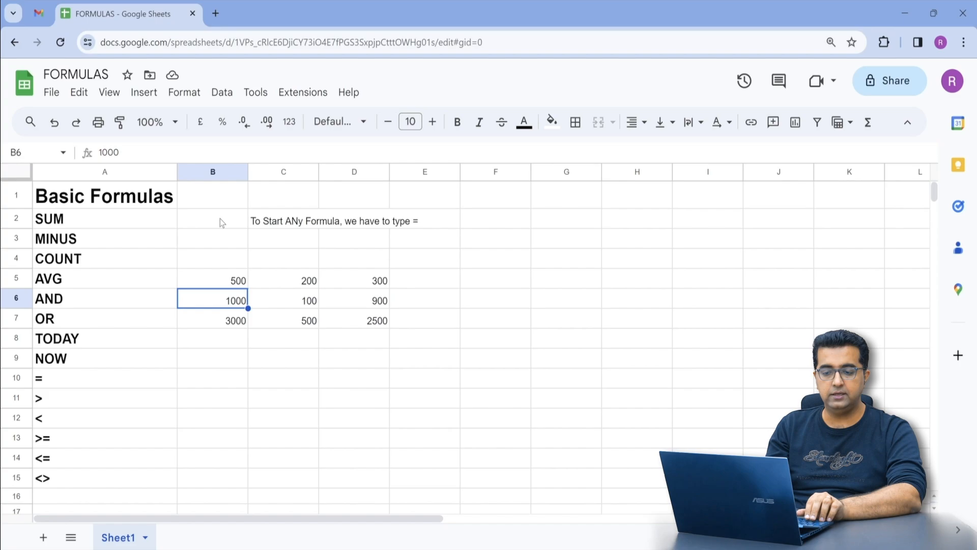
{"action": "key", "text": "ctrl+z"}
{"action": "key", "text": "ctrl+z"}
{"action": "key", "text": "ctrl+z"}
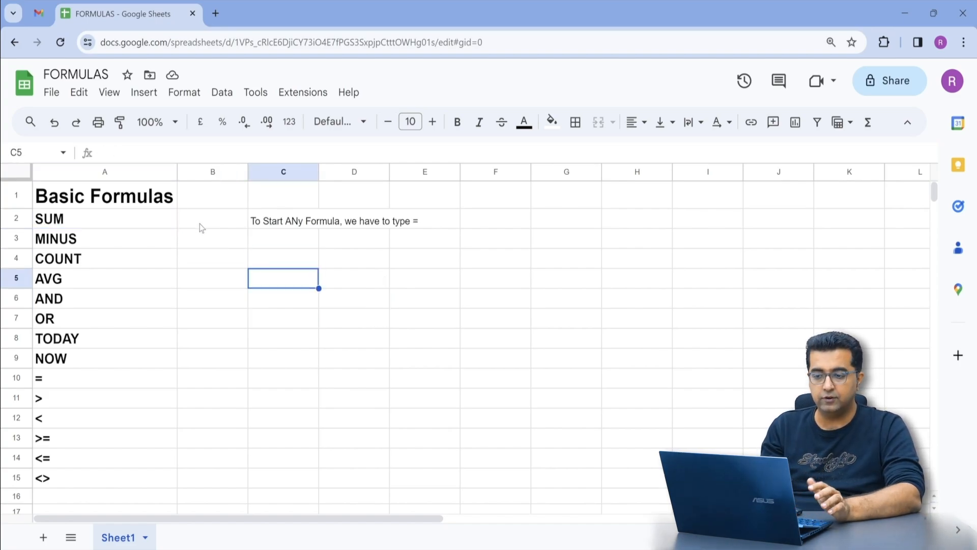
Step: Enter the heading "No. of Persons" in C5 and the value 5 below it in C6
{"action": "key", "text": "Left"}
{"action": "key", "text": "Left"}
{"action": "key", "text": "Up"}
{"action": "key", "text": "Right"}
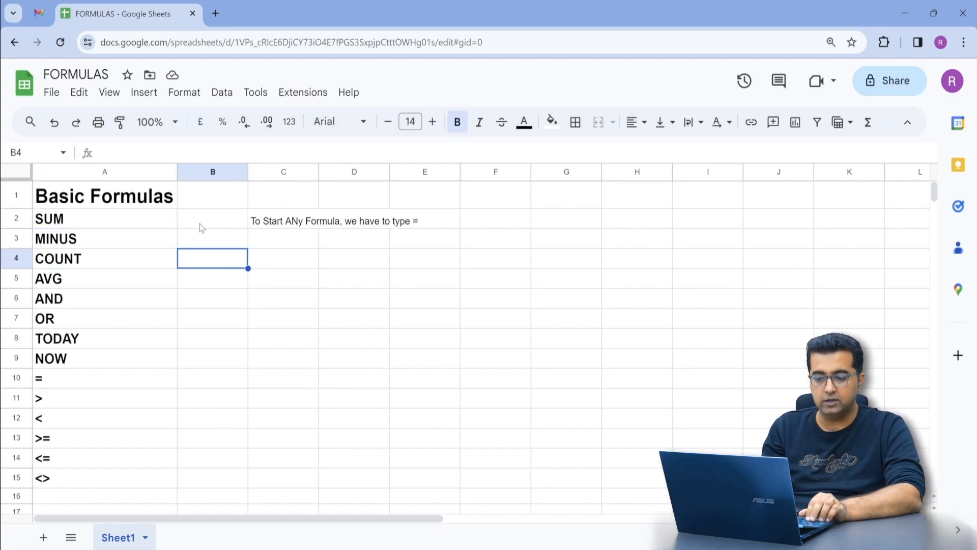
{"action": "key", "text": "Down"}
{"action": "key", "text": "Right"}
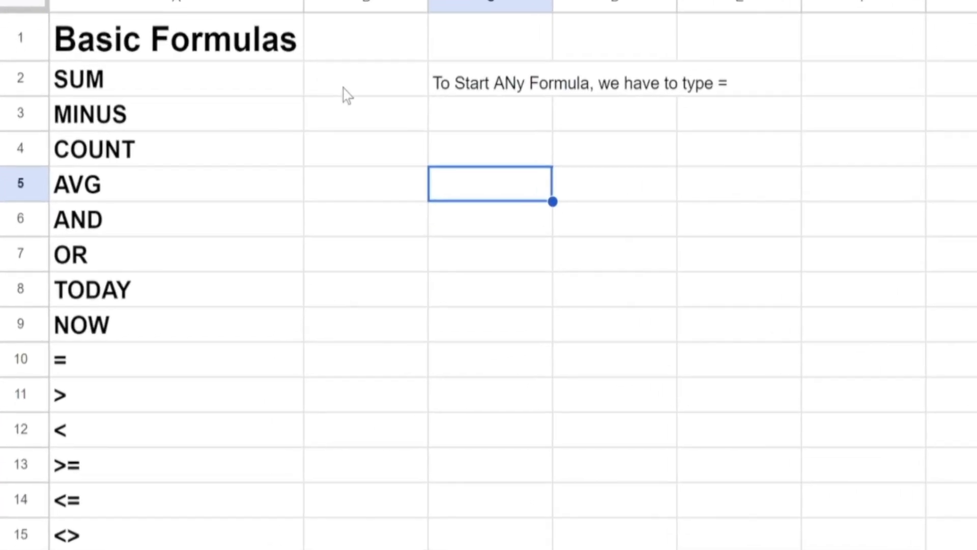
{"action": "type", "text": "No. of Persons"}
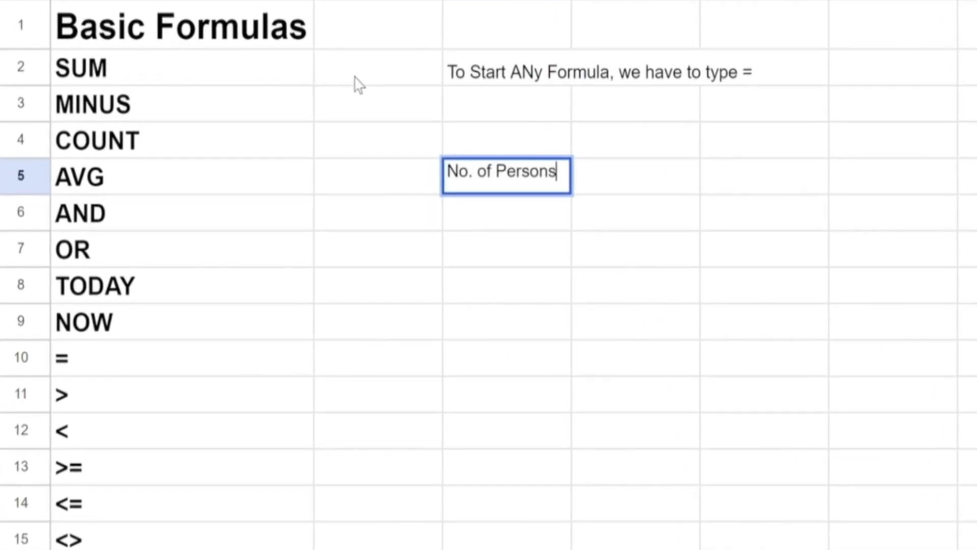
{"action": "key", "text": "Return"}
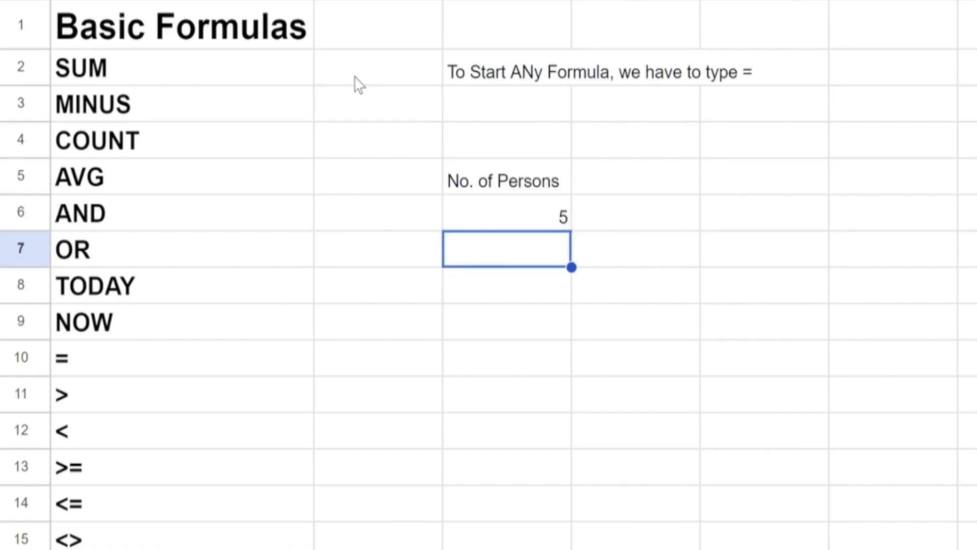
Step: Enter the values 10, 4, 5, 6, 90 and 123 down the column in C7:C12
{"action": "type", "text": "10"}
{"action": "key", "text": "Return"}
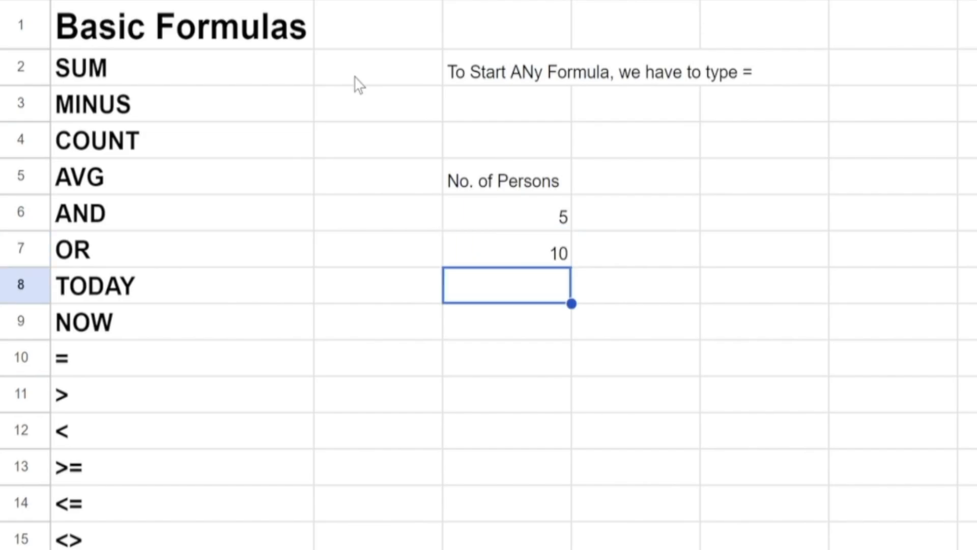
{"action": "type", "text": "4"}
{"action": "key", "text": "Return"}
{"action": "type", "text": "5"}
{"action": "key", "text": "Return"}
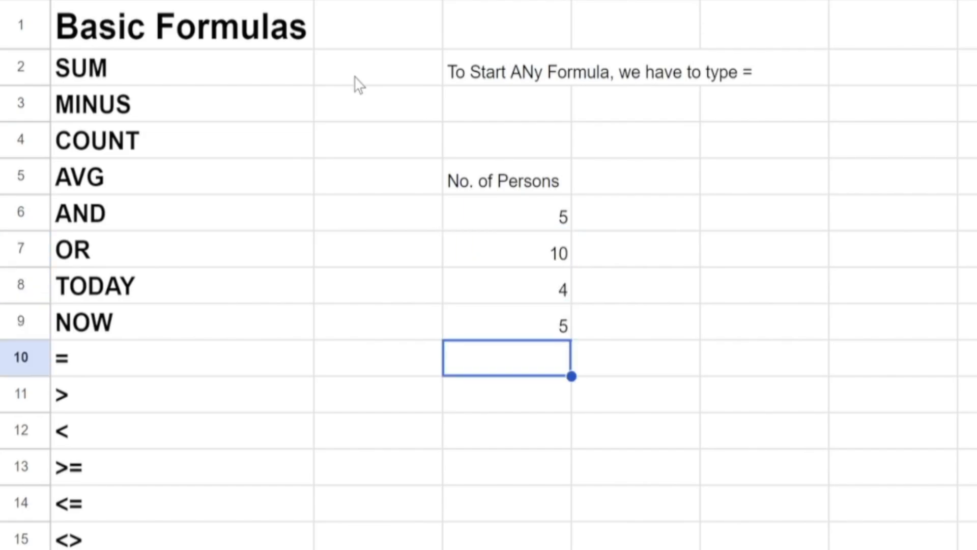
{"action": "type", "text": "6"}
{"action": "key", "text": "Return"}
{"action": "type", "text": "90"}
{"action": "key", "text": "Return"}
{"action": "type", "text": "123"}
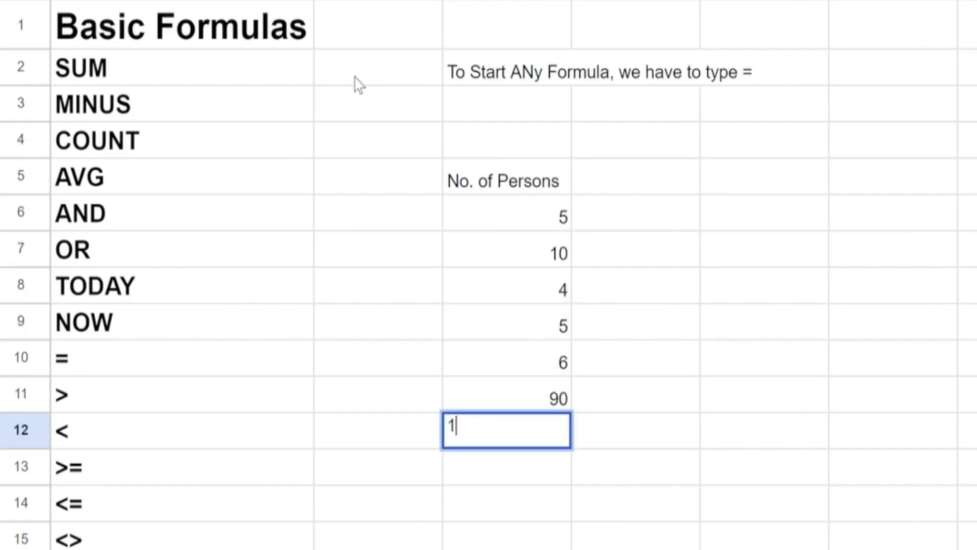
{"action": "key", "text": "ctrl+Return"}
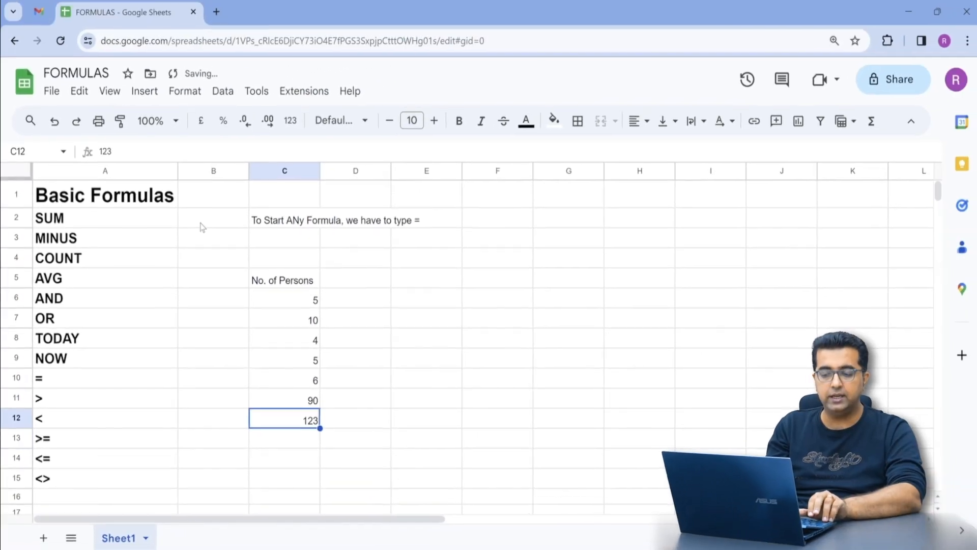
Step: Select the numbers under the "No. of Persons" heading, C6:C12, to review them
{"action": "key", "text": "ctrl+Up"}
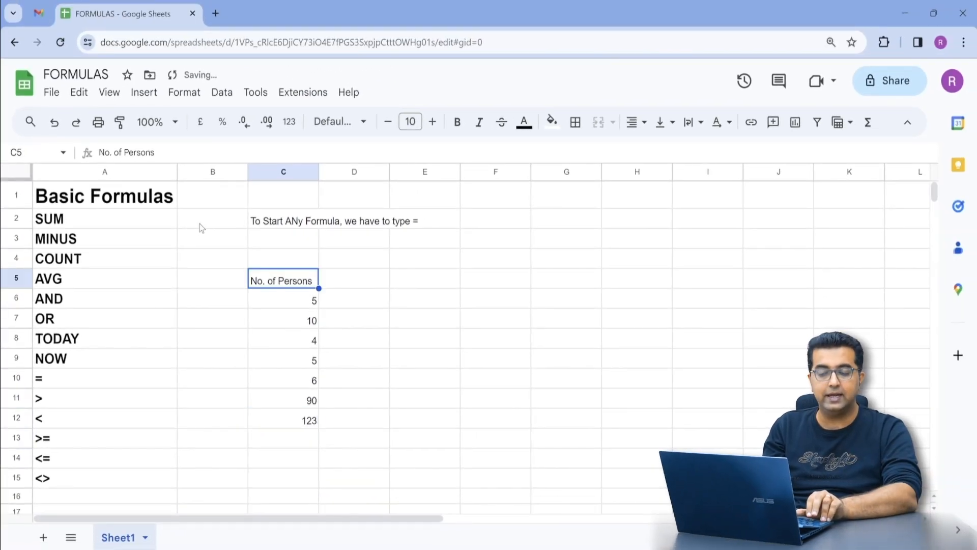
{"action": "key", "text": "Down"}
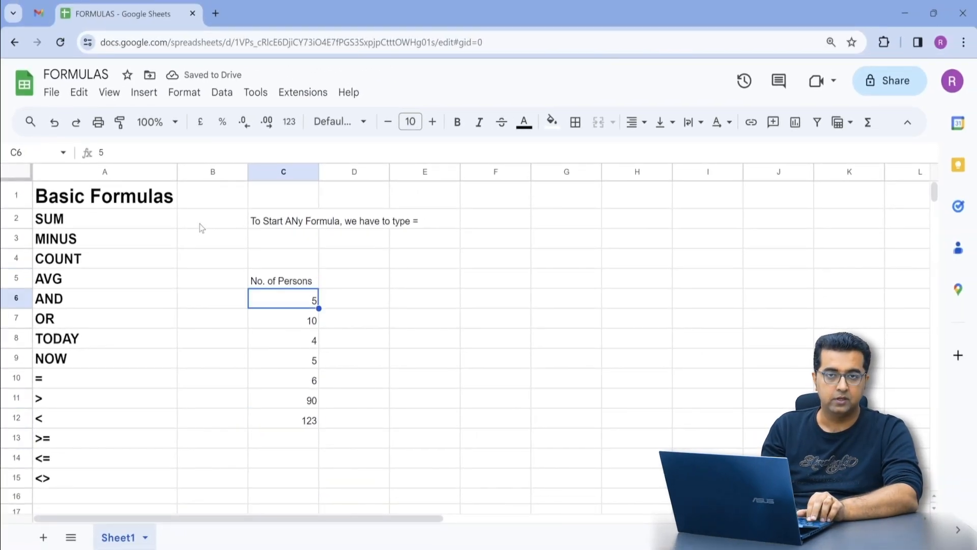
{"action": "key", "text": "Left"}
{"action": "key", "text": "Right"}
{"action": "key", "text": "ctrl+shift+Down"}
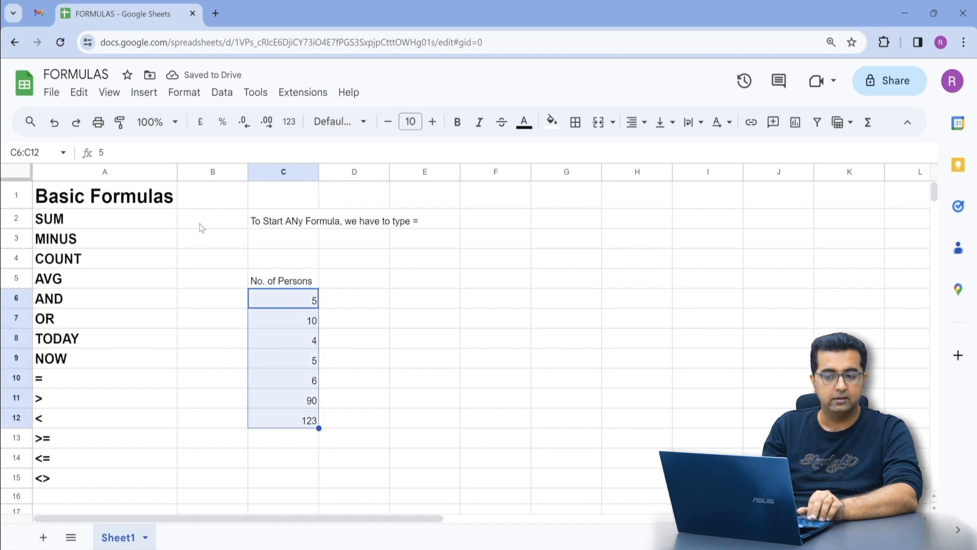
Step: Count the numbers in C6:C12 with a COUNT formula in E6 and check its result
{"action": "key", "text": "ctrl+Up"}
{"action": "key", "text": "Down"}
{"action": "key", "text": "Right"}
{"action": "key", "text": "Right"}
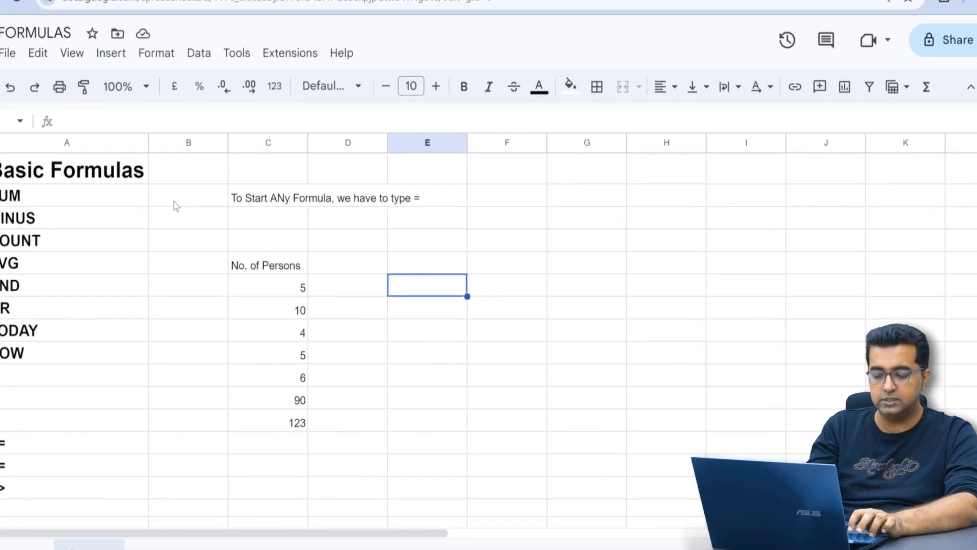
{"action": "type", "text": "=count"}
{"action": "key", "text": "Tab"}
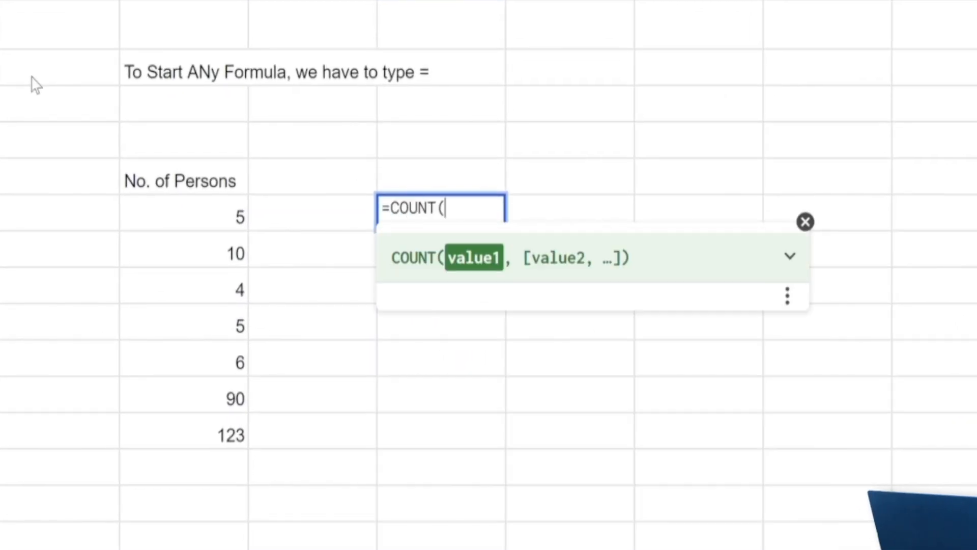
{"action": "key", "text": "Left"}
{"action": "key", "text": "Left"}
{"action": "key", "text": "ctrl+shift+Down"}
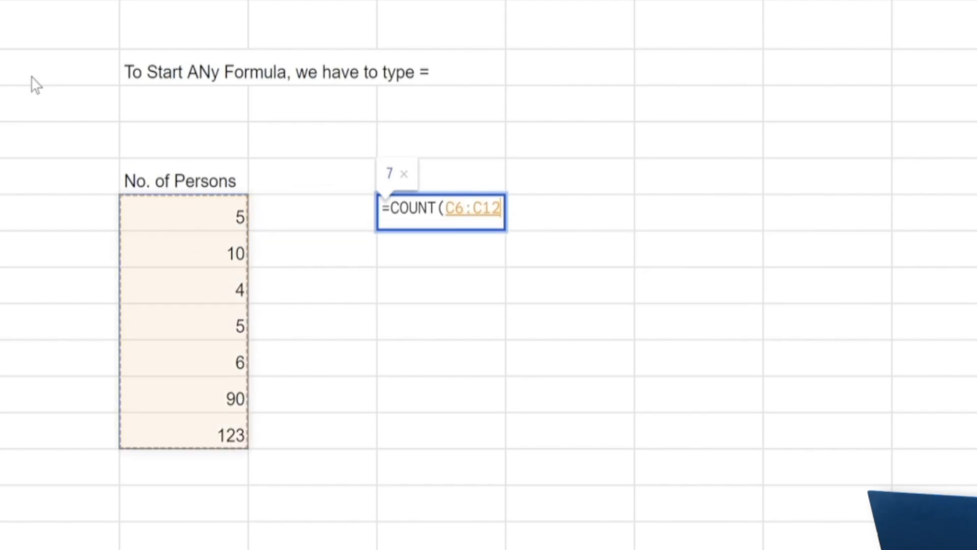
{"action": "type", "text": ")"}
{"action": "key", "text": "Return"}
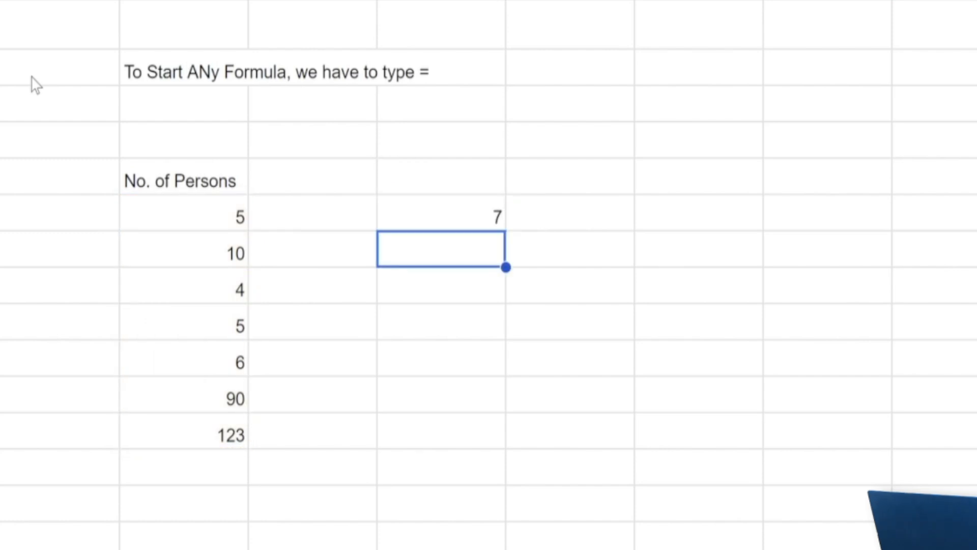
{"action": "key", "text": "Up"}
{"action": "key", "text": "Left"}
{"action": "key", "text": "Right"}
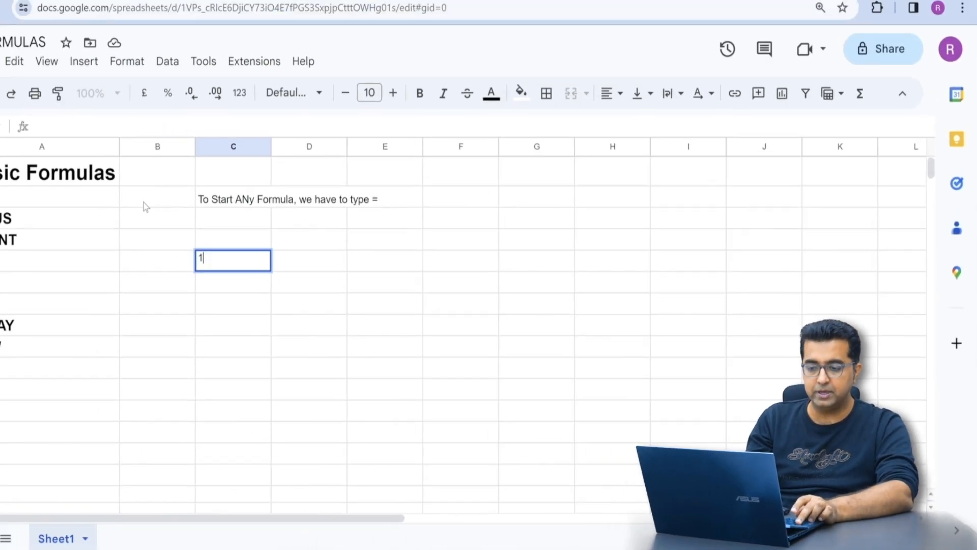
Step: Enter the values 100, 50, 40 and 10 in cells C5:C8 for the average example
{"action": "type", "text": "00"}
{"action": "key", "text": "Return"}
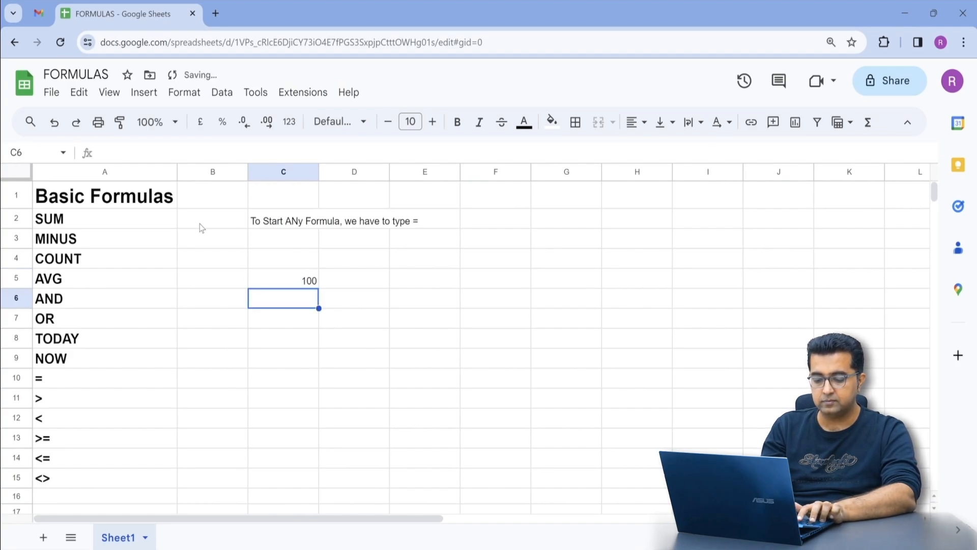
{"action": "type", "text": "50"}
{"action": "key", "text": "Up"}
{"action": "key", "text": "Down"}
{"action": "key", "text": "Down"}
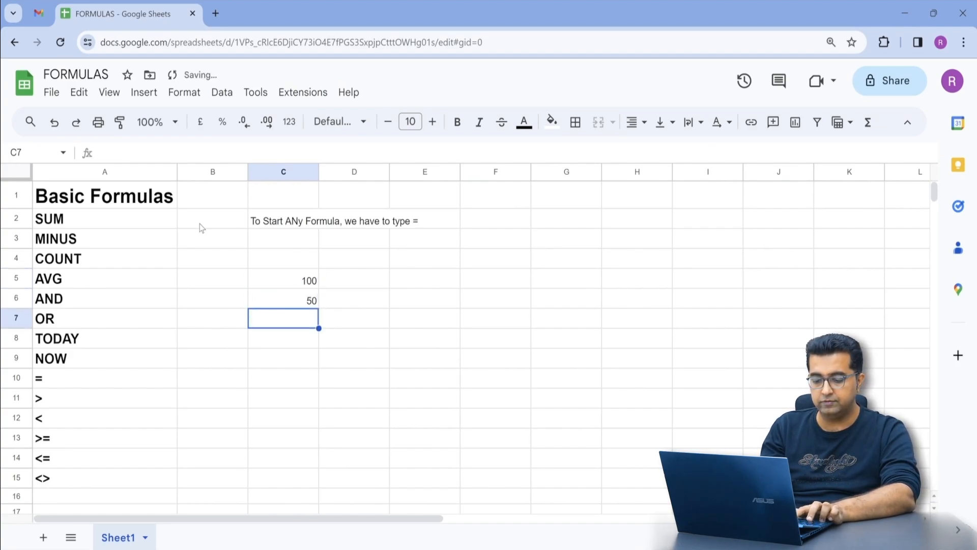
{"action": "type", "text": "40"}
{"action": "key", "text": "Return"}
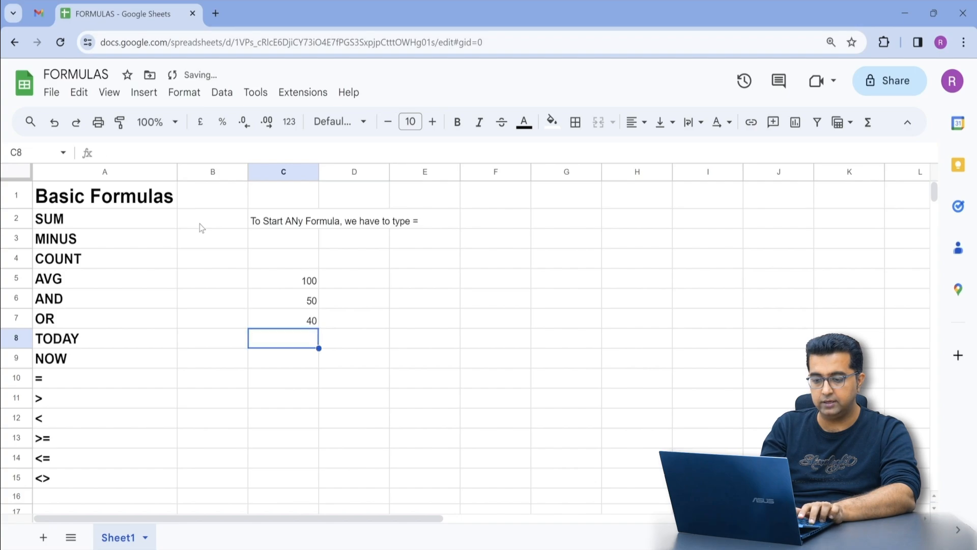
{"action": "type", "text": "10"}
{"action": "key", "text": "Return"}
Step: Review the four values in C5:C8 and go to the adjacent cell D5
{"action": "key", "text": "Up"}
{"action": "key", "text": "Up"}
{"action": "key", "text": "Up"}
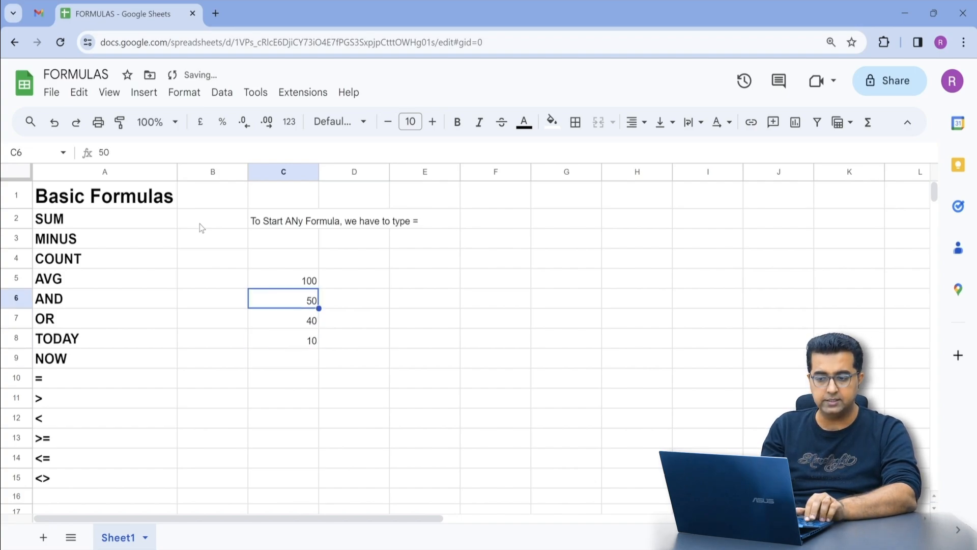
{"action": "key", "text": "Up"}
{"action": "key", "text": "ctrl+shift+Down"}
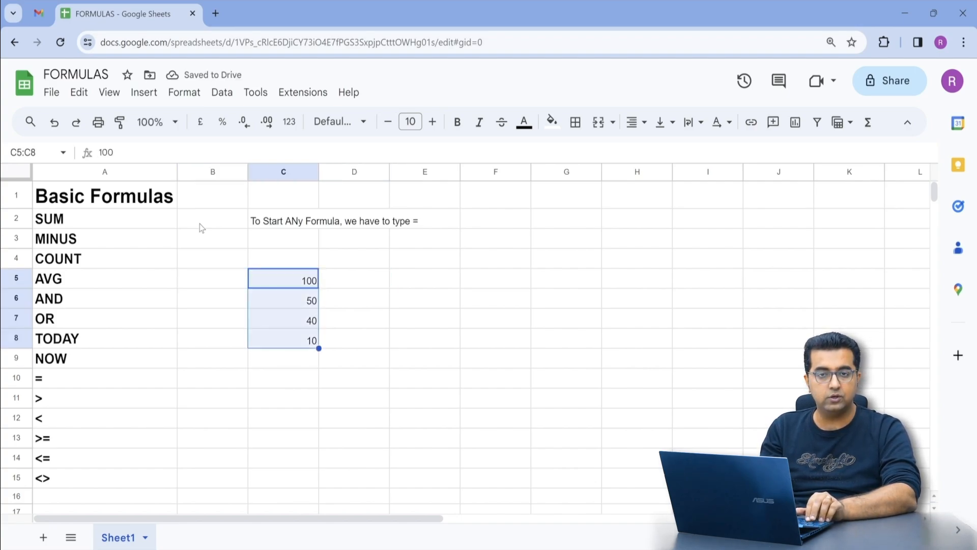
{"action": "key", "text": "Right"}
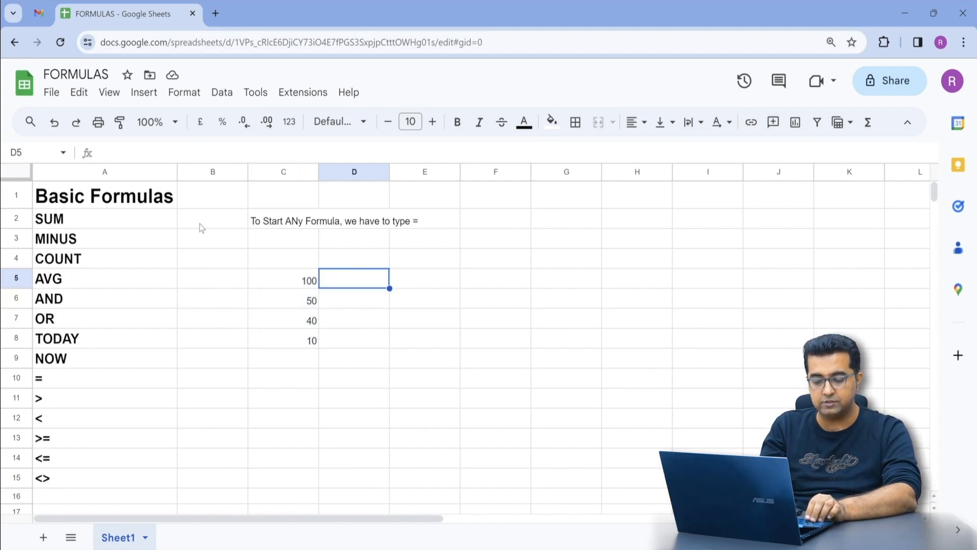
{"action": "type", "text": "=av"}
{"action": "key", "text": "Down"}
{"action": "key", "text": "Down"}
{"action": "key", "text": "Down"}
{"action": "key", "text": "Down"}
{"action": "key", "text": "Tab"}
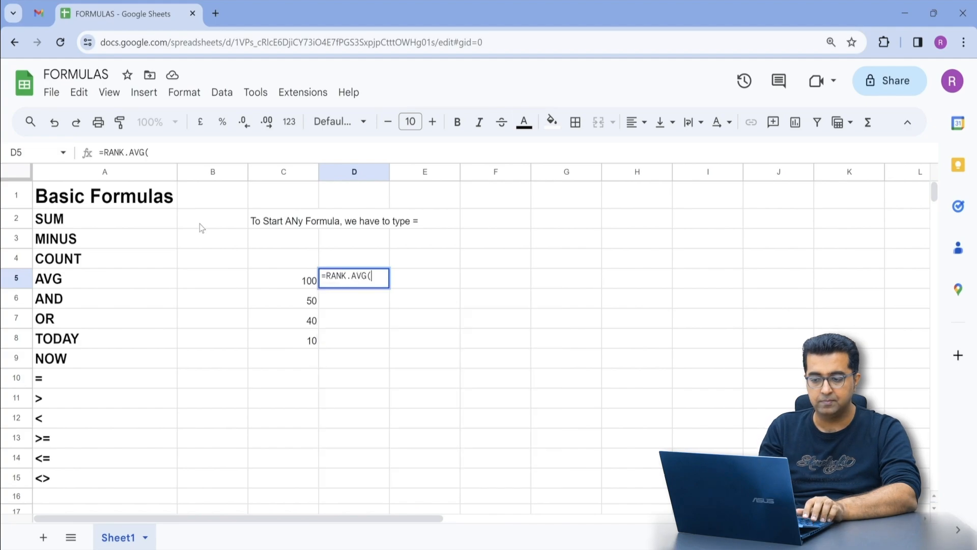
{"action": "key", "text": "Escape"}
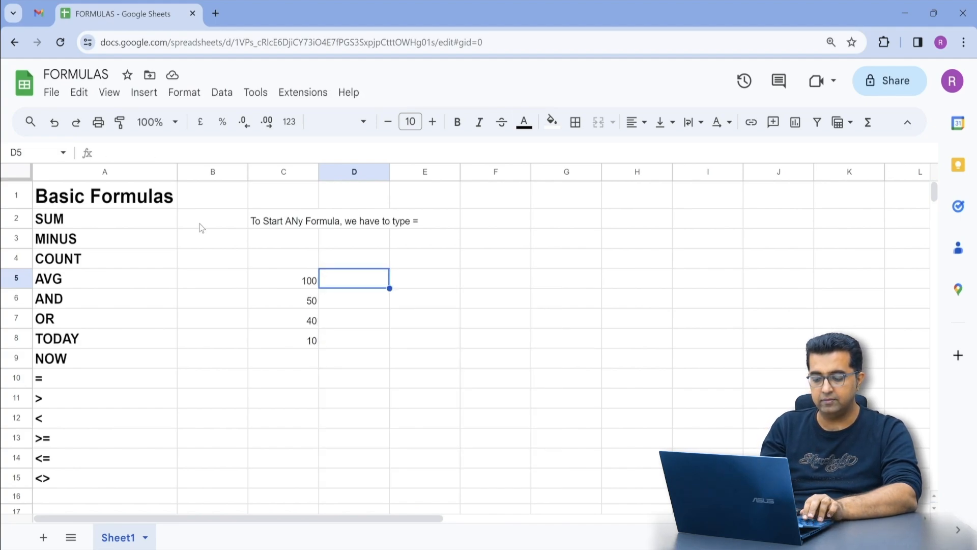
Step: Calculate the average of C5:C8 with an AVERAGE formula in D5
{"action": "type", "text": "=aver"}
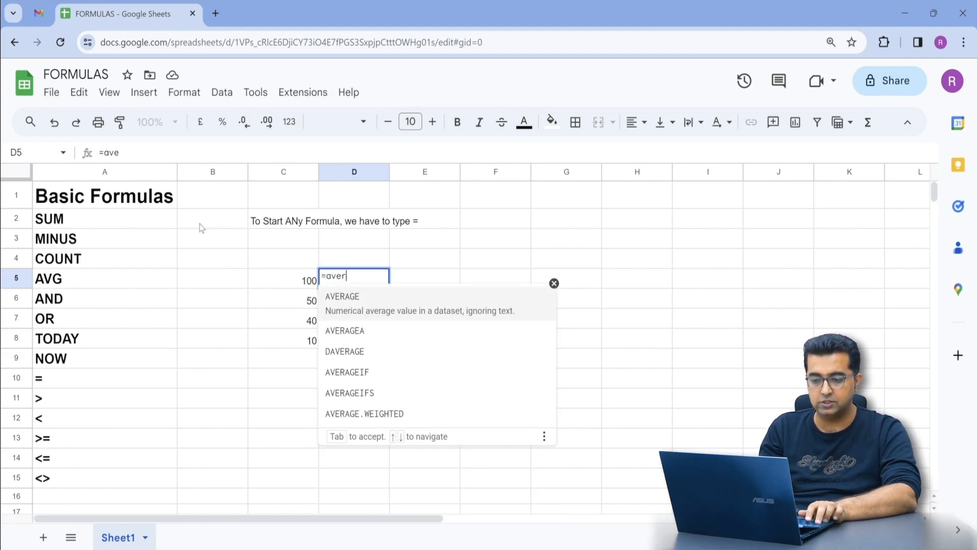
{"action": "key", "text": "Tab"}
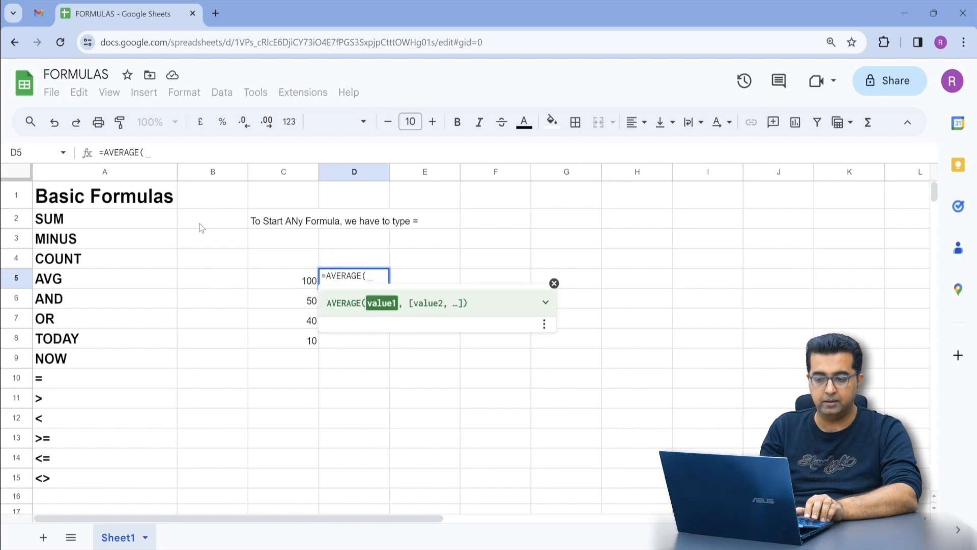
{"action": "key", "text": "Left"}
{"action": "key", "text": "shift+Down"}
{"action": "key", "text": "shift+Down"}
{"action": "key", "text": "shift+Down"}
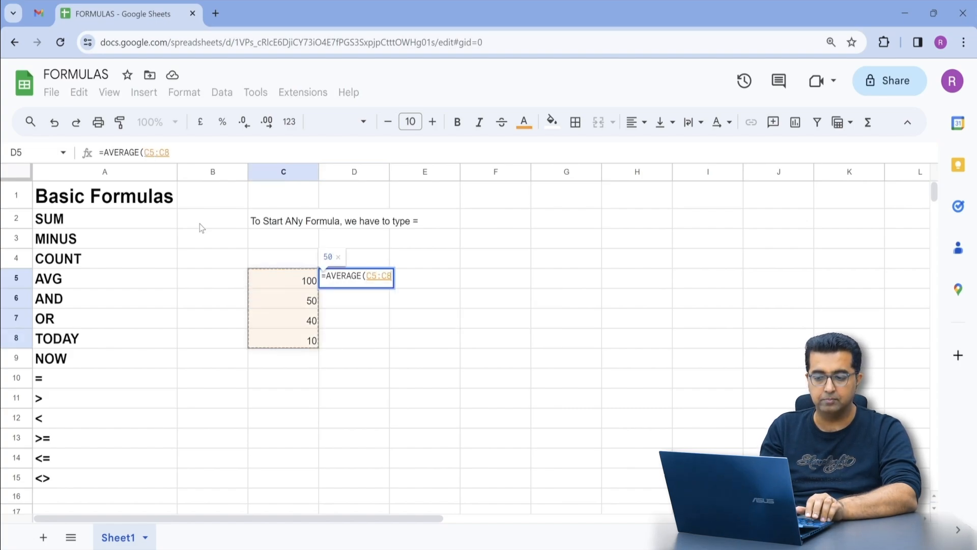
{"action": "key", "text": "Return"}
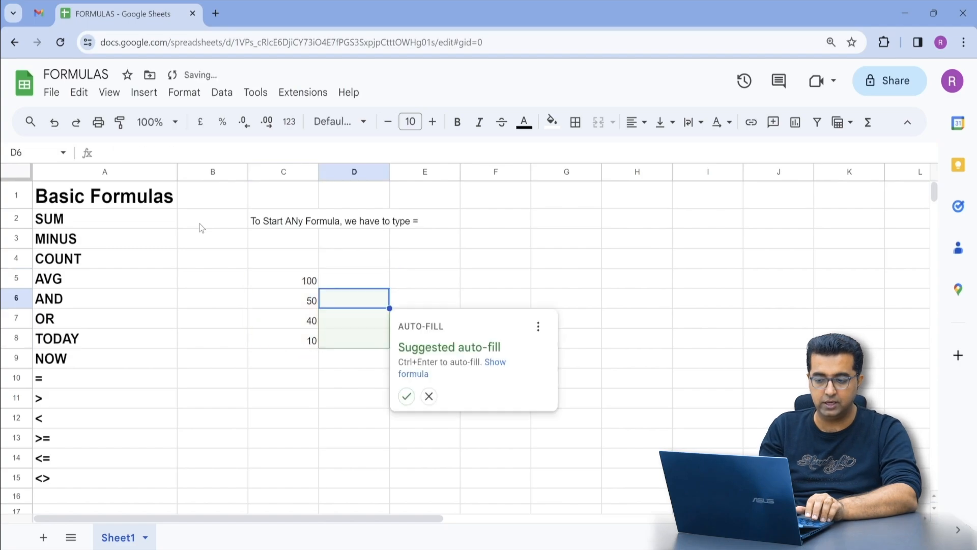
Step: Review the values in C5:C8 and the AVERAGE formula in D5 that uses them
{"action": "key", "text": "Up"}
{"action": "key", "text": "Left"}
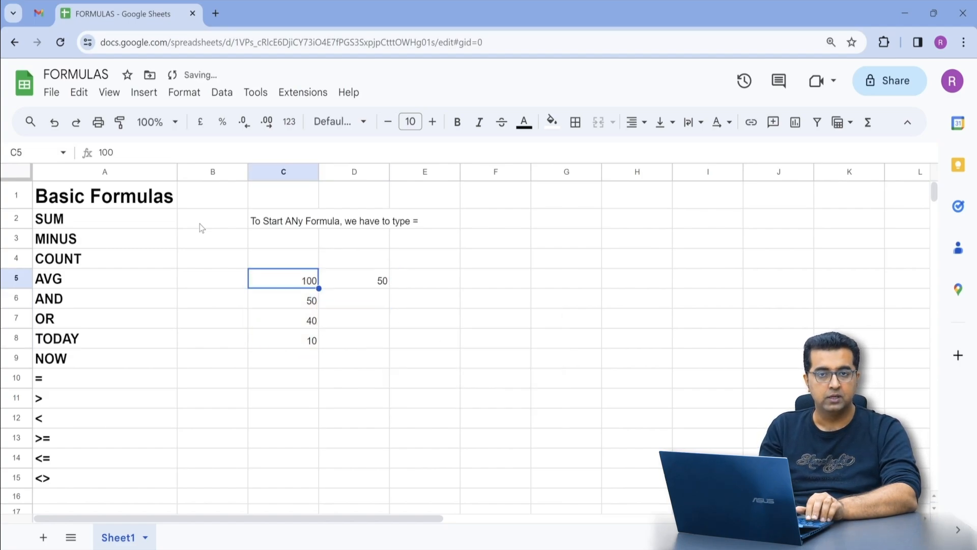
{"action": "key", "text": "Down"}
{"action": "key", "text": "Down"}
{"action": "key", "text": "Down"}
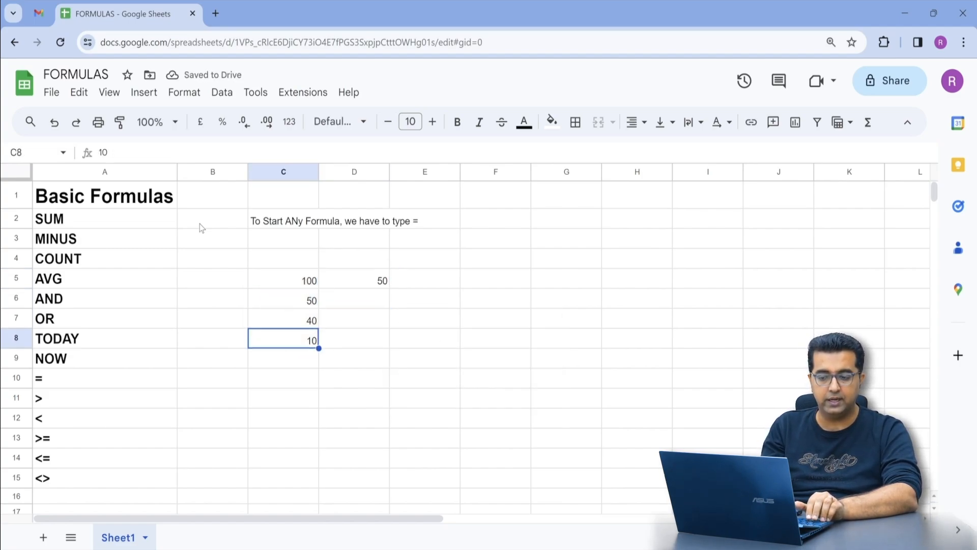
{"action": "key", "text": "Up"}
{"action": "key", "text": "Up"}
{"action": "key", "text": "Up"}
{"action": "key", "text": "shift+Down"}
{"action": "key", "text": "shift+Down"}
{"action": "key", "text": "shift+Down"}
{"action": "key", "text": "Right"}
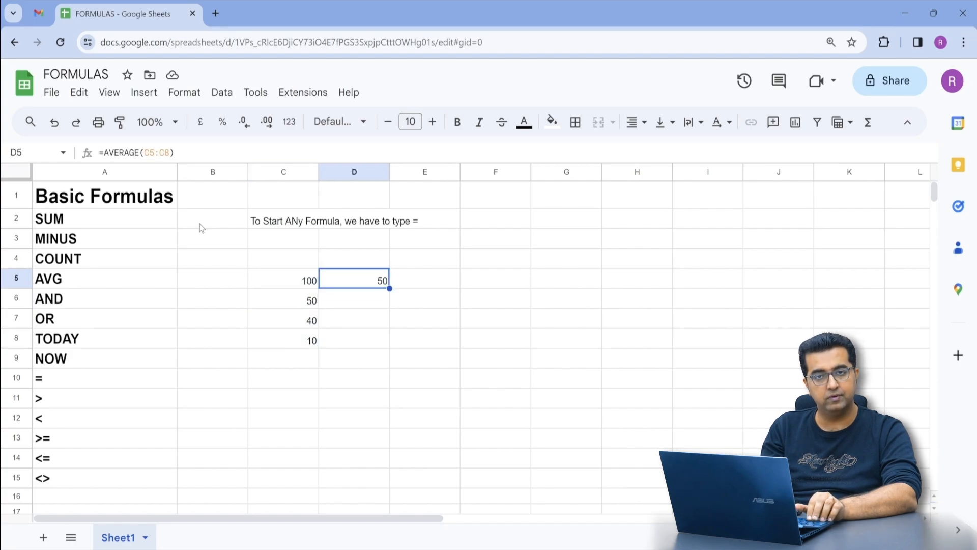
Step: Clear the average example's contents from the range C5:D8
{"action": "key", "text": "Left"}
{"action": "key", "text": "shift+Down"}
{"action": "key", "text": "shift+Down"}
{"action": "key", "text": "shift+Down"}
{"action": "key", "text": "shift+Right"}
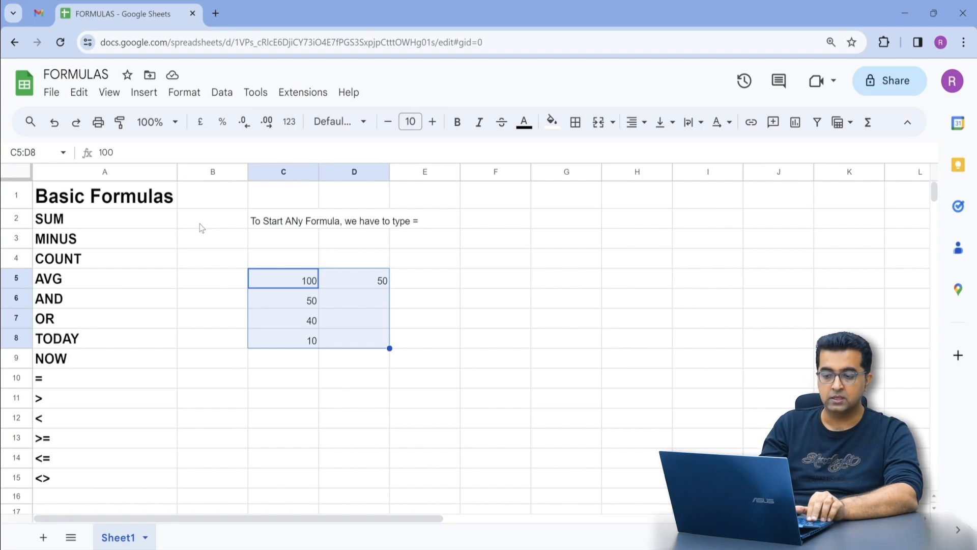
{"action": "key", "text": "Delete"}
Step: Enter the value 100 in C6 for the AND example
{"action": "key", "text": "Left"}
{"action": "key", "text": "Right"}
{"action": "key", "text": "Down"}
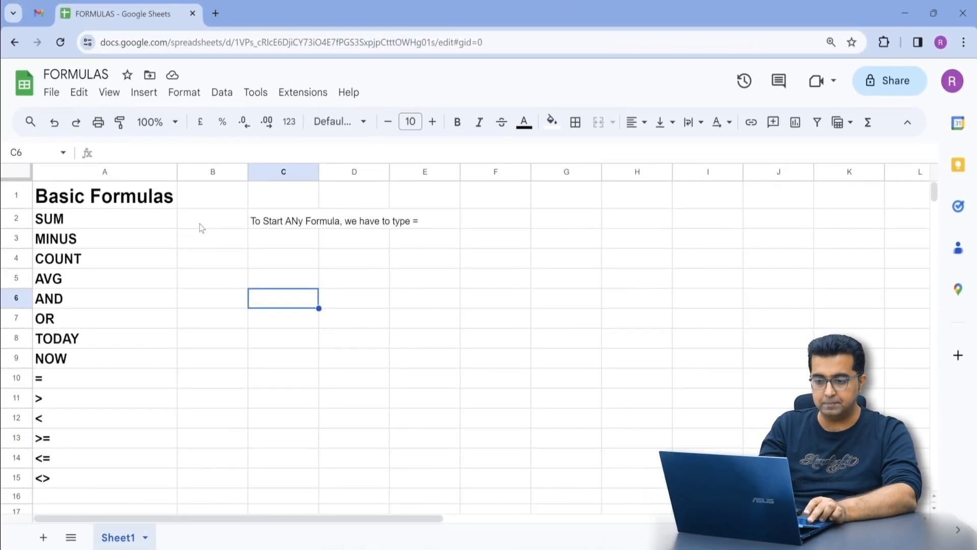
{"action": "type", "text": "100"}
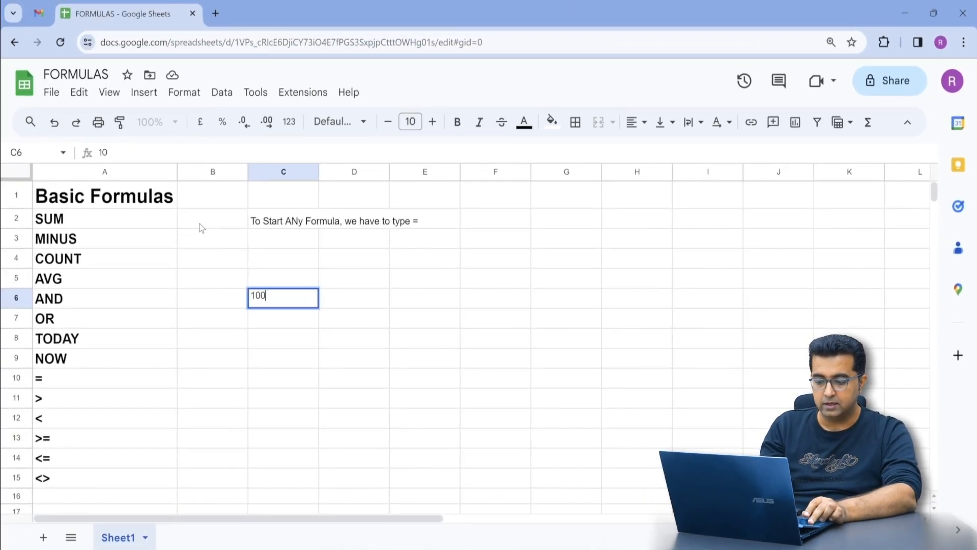
{"action": "key", "text": "Tab"}
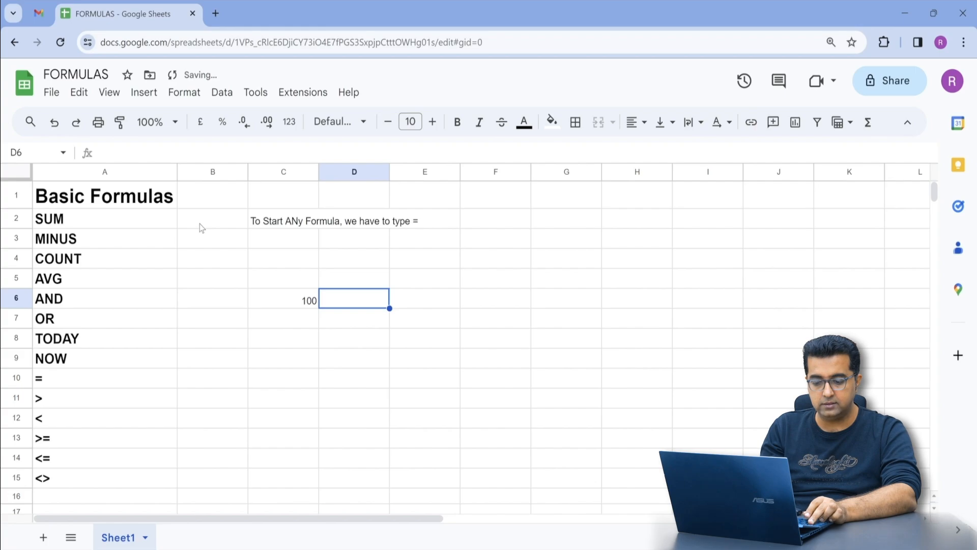
Step: Enter the value 100 in D6 beside the existing value in C6
{"action": "type", "text": "100"}
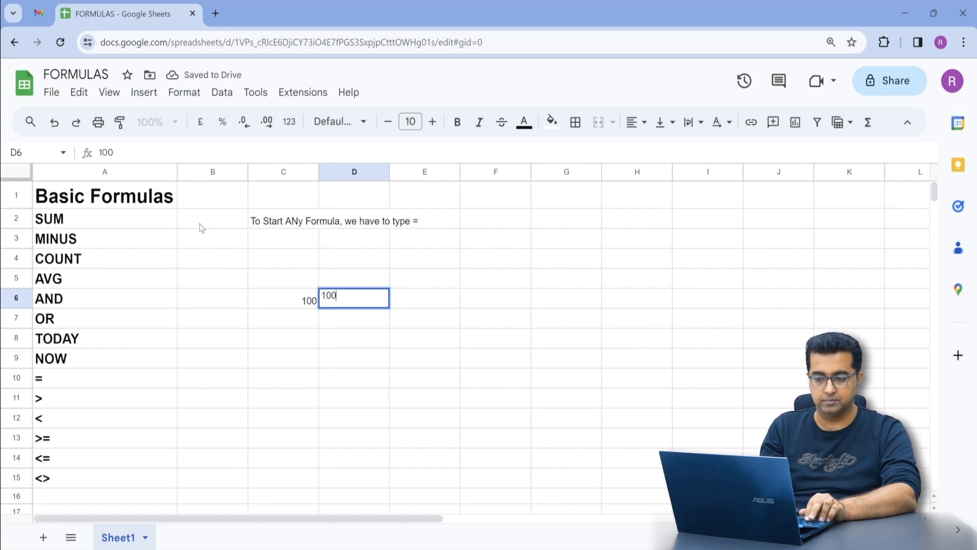
{"action": "key", "text": "Return"}
{"action": "key", "text": "Up"}
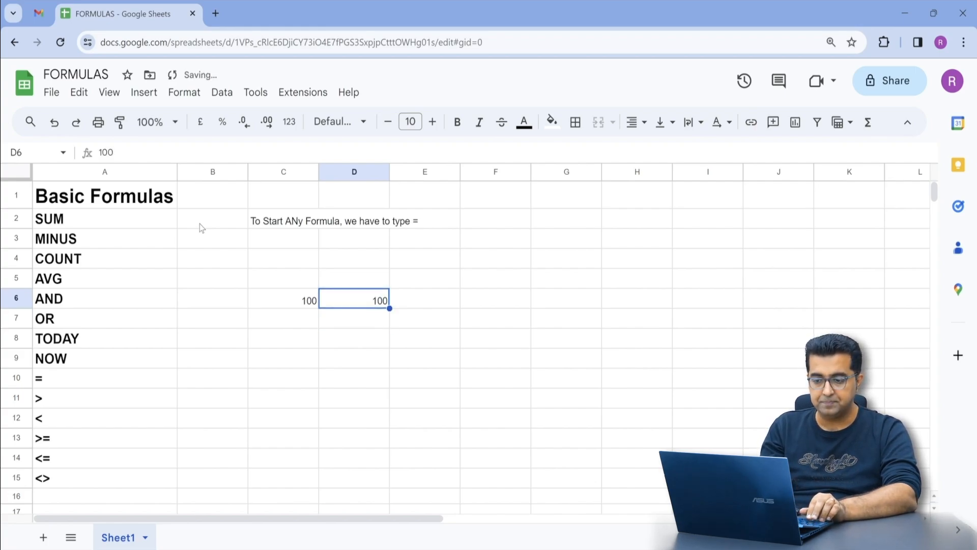
Step: Enter the value 200 in both C8 and D8 as the second pair for the AND example
{"action": "key", "text": "Left"}
{"action": "key", "text": "Down"}
{"action": "key", "text": "Down"}
{"action": "type", "text": "20"}
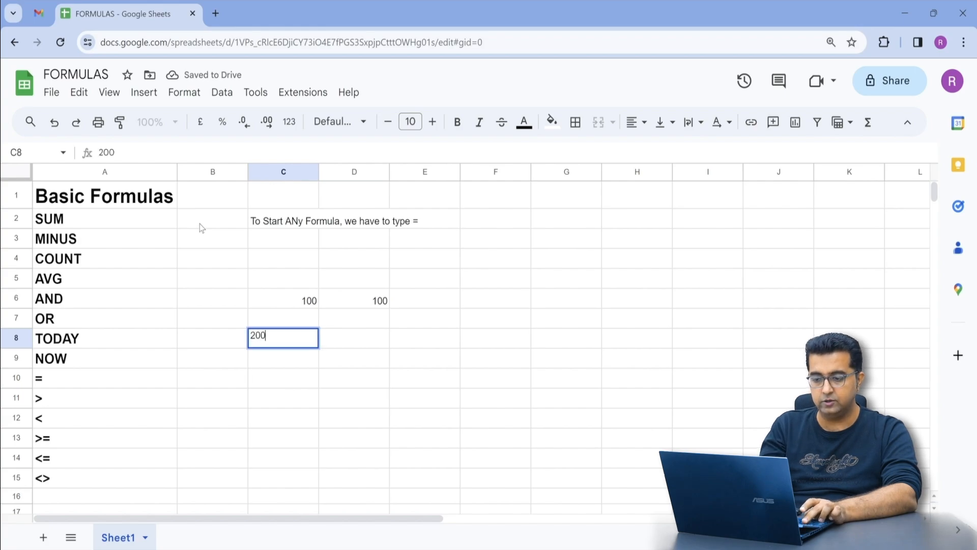
{"action": "key", "text": "Tab"}
{"action": "type", "text": "200"}
{"action": "key", "text": "Up"}
{"action": "key", "text": "Up"}
{"action": "key", "text": "Right"}
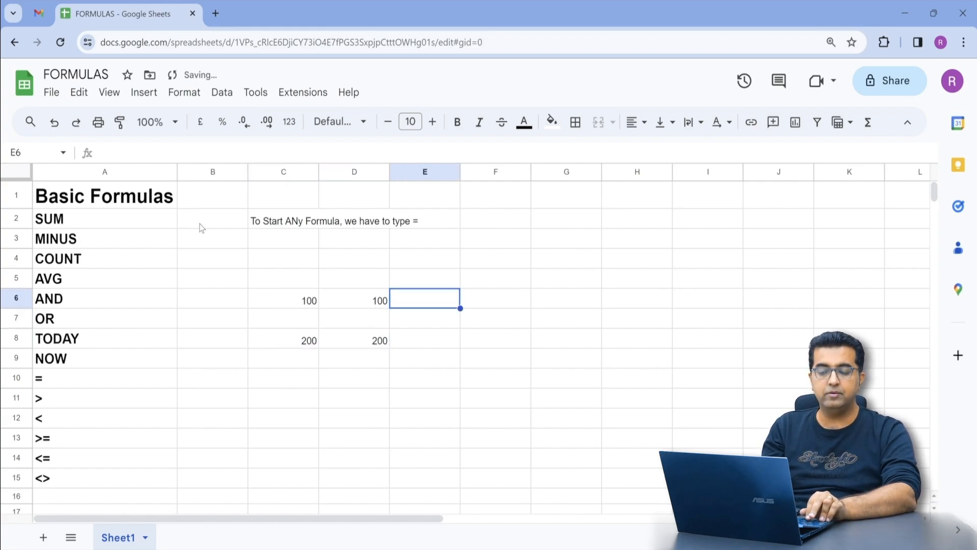
Step: Review the two value pairs in C6:D6 and C8:D8 that the AND example compares
{"action": "key", "text": "Right"}
{"action": "key", "text": "Left"}
{"action": "key", "text": "Left"}
{"action": "key", "text": "Left"}
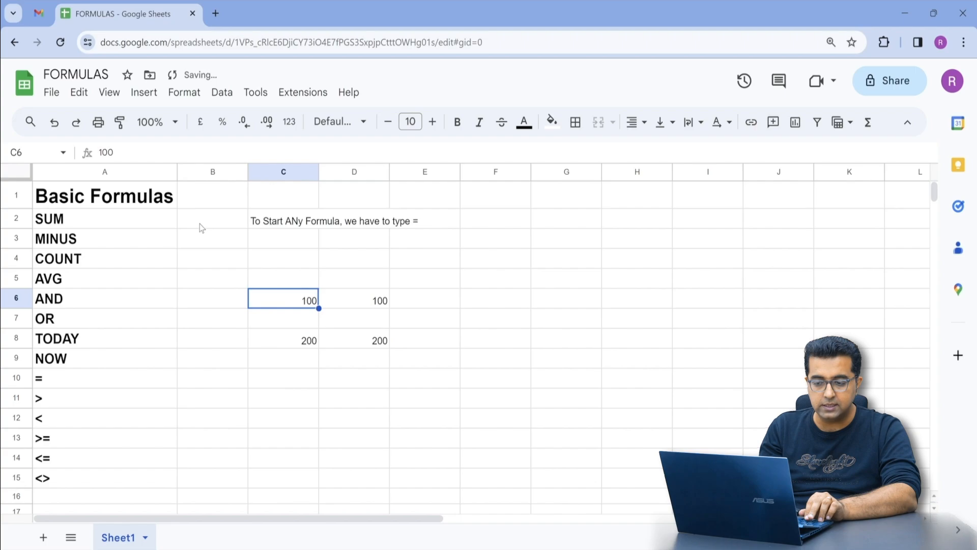
{"action": "key", "text": "shift+Right"}
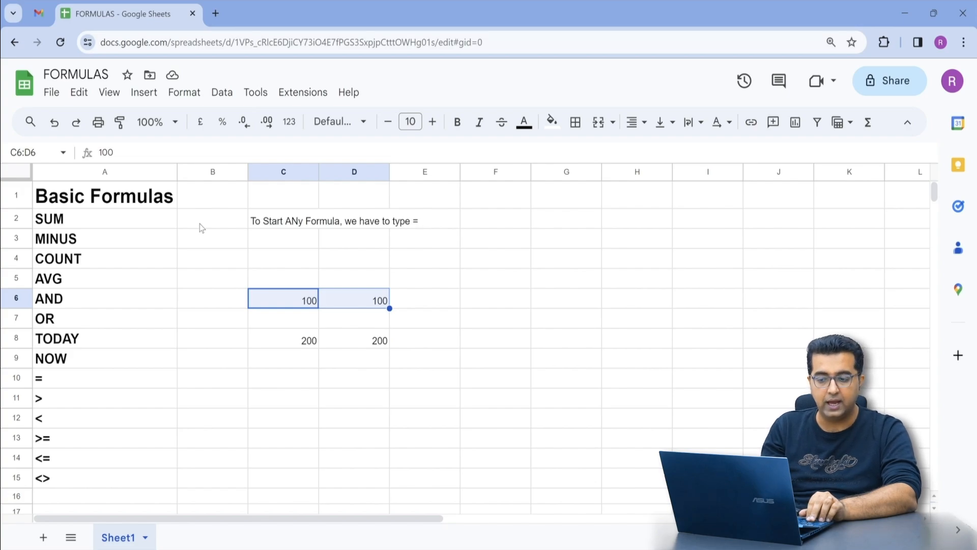
{"action": "key", "text": "Down"}
{"action": "key", "text": "Down"}
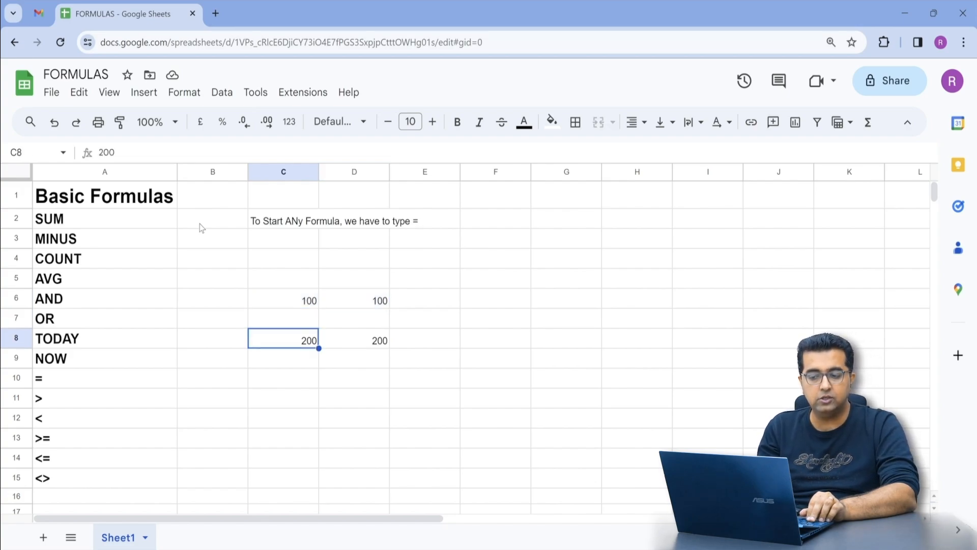
{"action": "key", "text": "Right"}
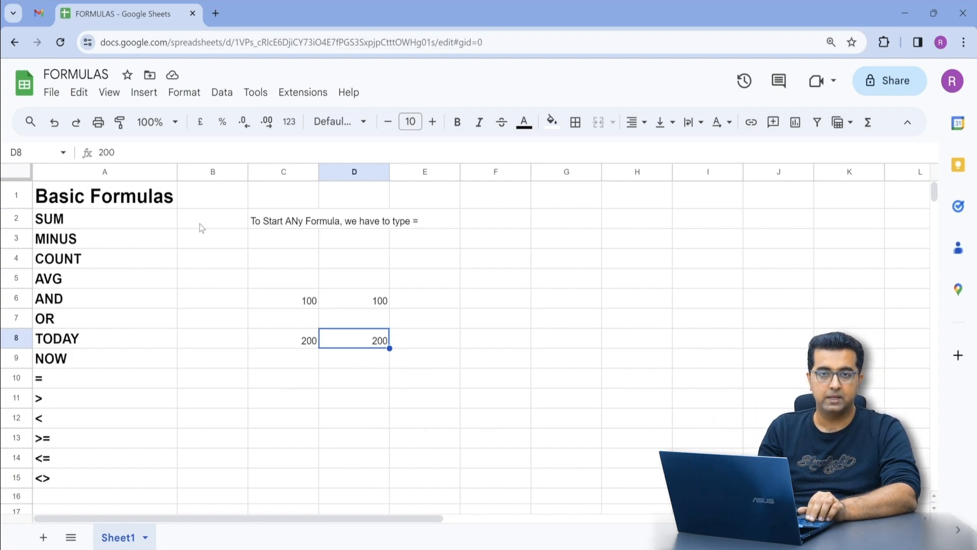
Step: Start an AND formula in F6 with C6=D6 as its first condition
{"action": "key", "text": "Up"}
{"action": "key", "text": "Up"}
{"action": "key", "text": "Right"}
{"action": "key", "text": "Right"}
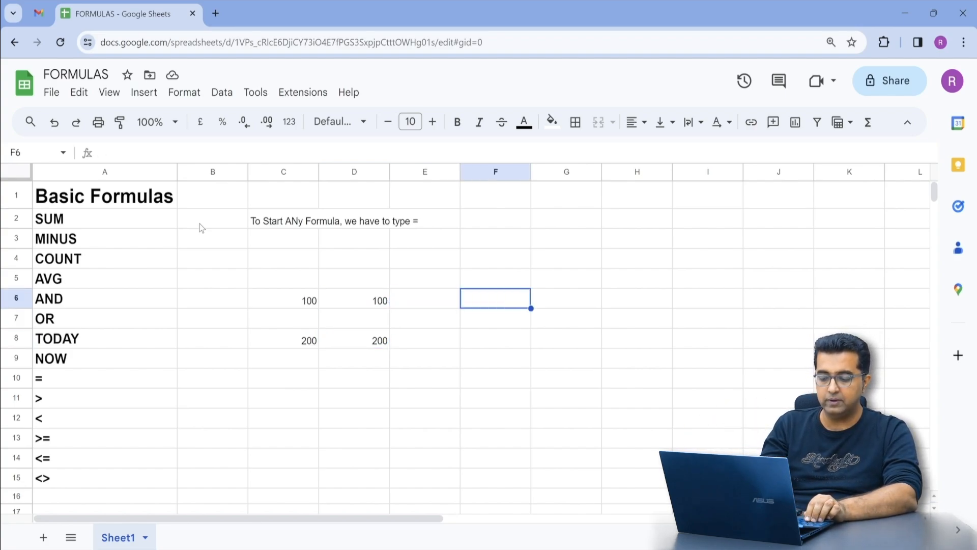
{"action": "type", "text": "=and"}
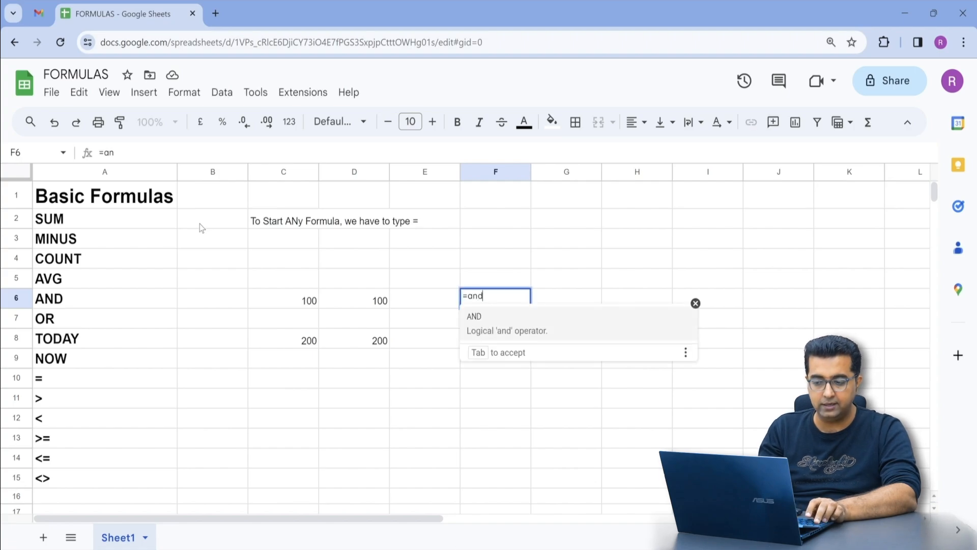
{"action": "key", "text": "Tab"}
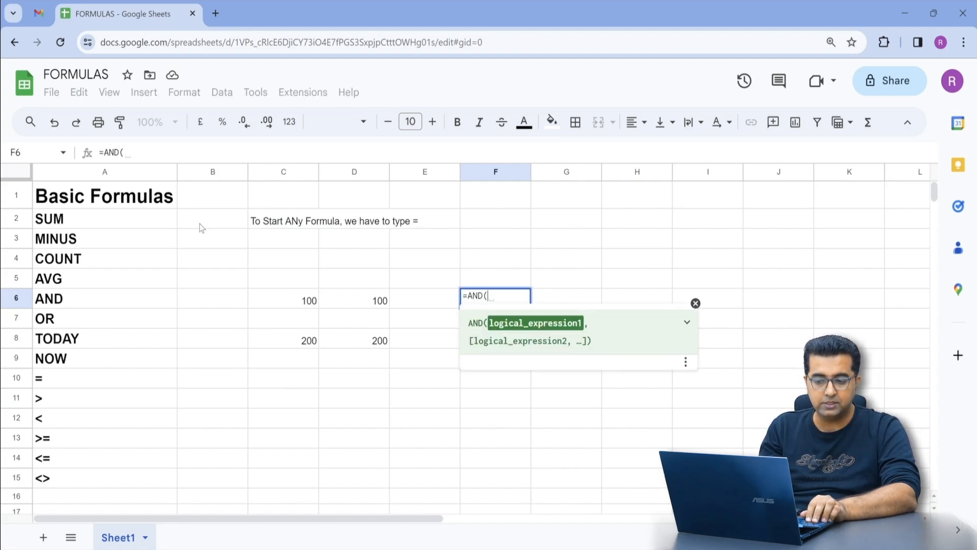
{"action": "key", "text": "Left"}
{"action": "key", "text": "Left"}
{"action": "key", "text": "Left"}
{"action": "type", "text": "="}
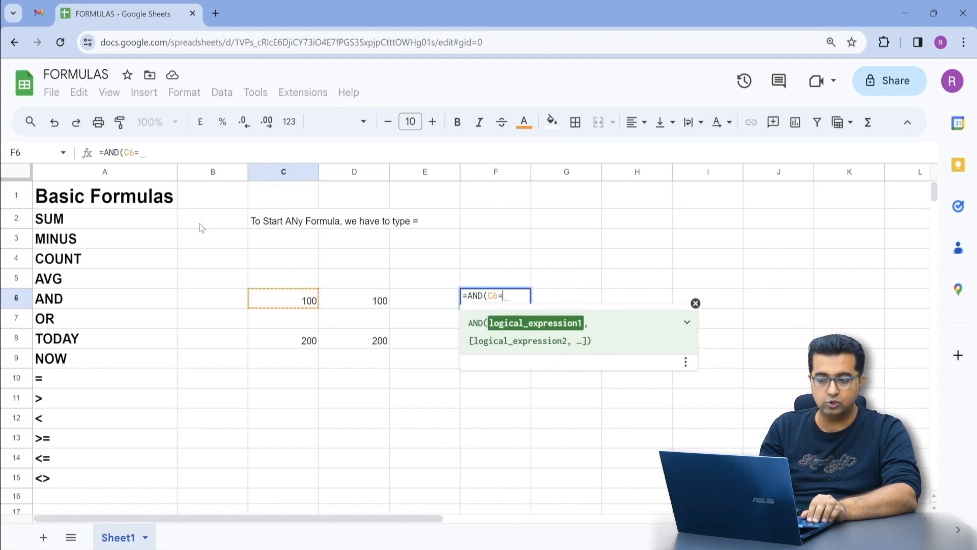
{"action": "key", "text": "Left"}
{"action": "key", "text": "Left"}
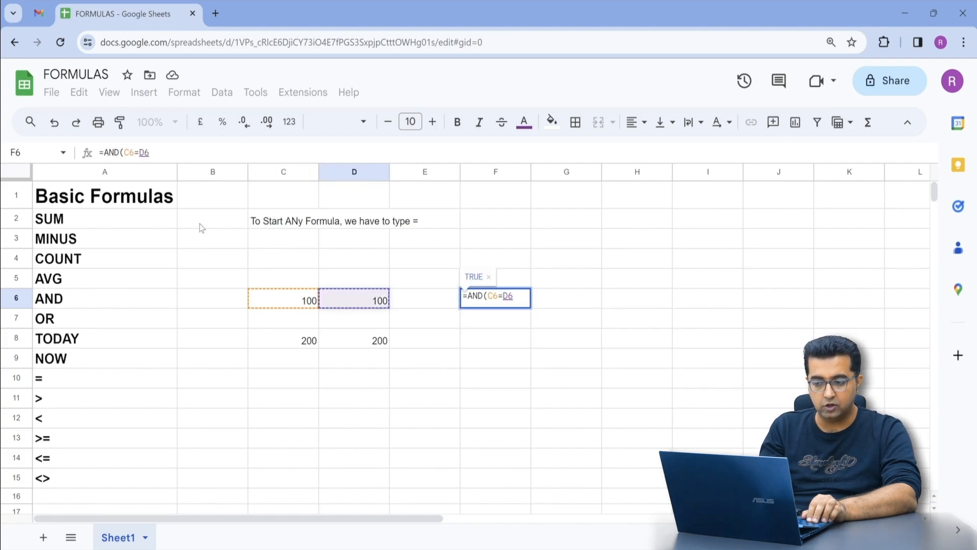
{"action": "type", "text": ","}
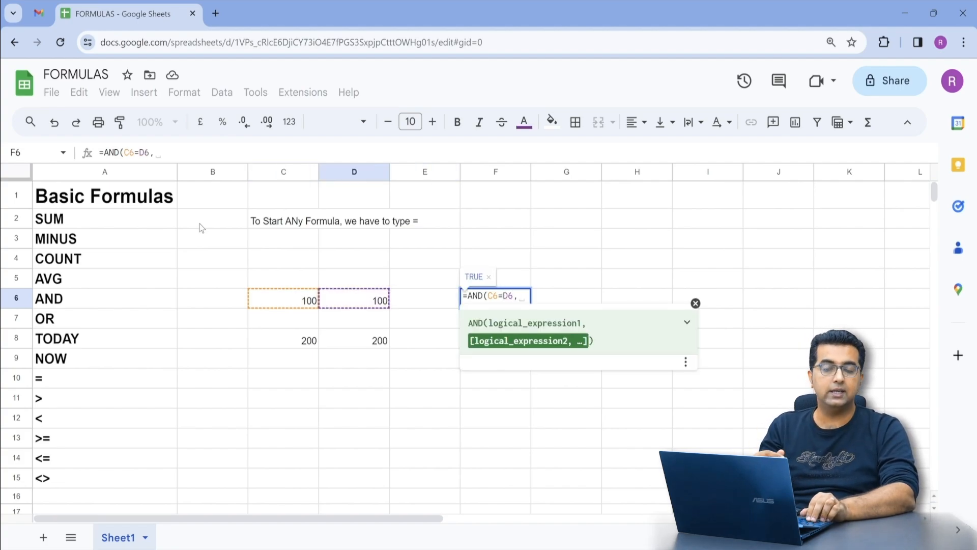
Step: Add C8=D8 as the second condition and complete the AND formula in F6
{"action": "key", "text": "Left"}
{"action": "key", "text": "Left"}
{"action": "key", "text": "Down"}
{"action": "key", "text": "Left"}
{"action": "key", "text": "Down"}
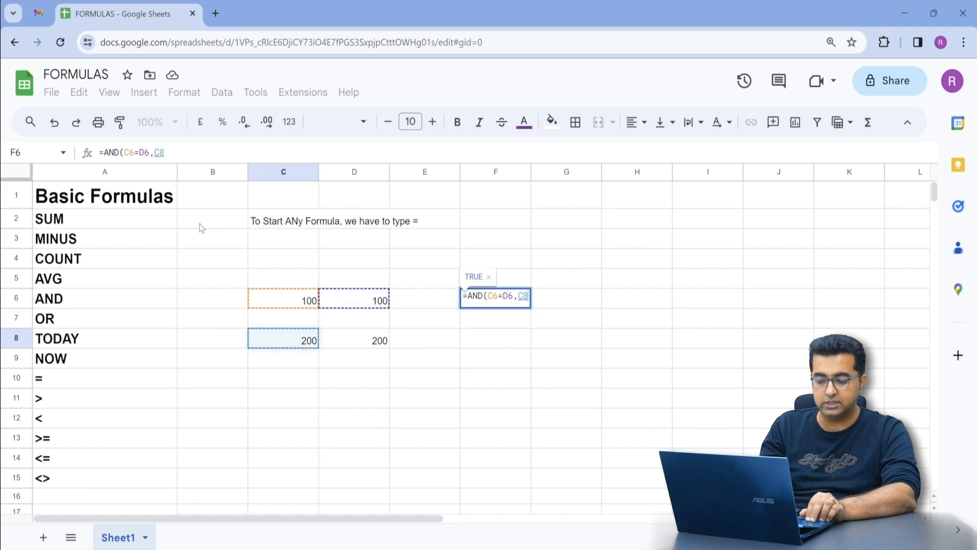
{"action": "type", "text": "="}
{"action": "key", "text": "Left"}
{"action": "key", "text": "Down"}
{"action": "key", "text": "Down"}
{"action": "key", "text": "Left"}
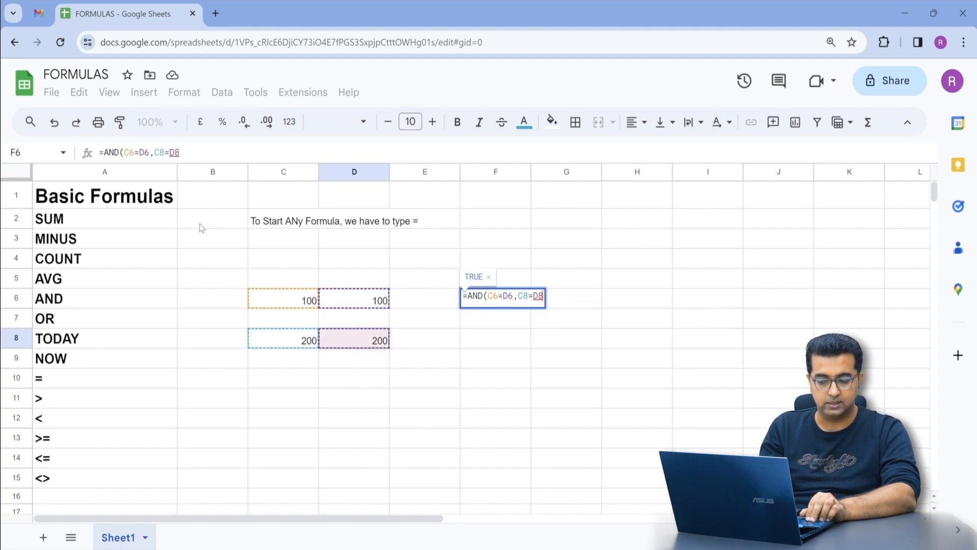
{"action": "type", "text": ")"}
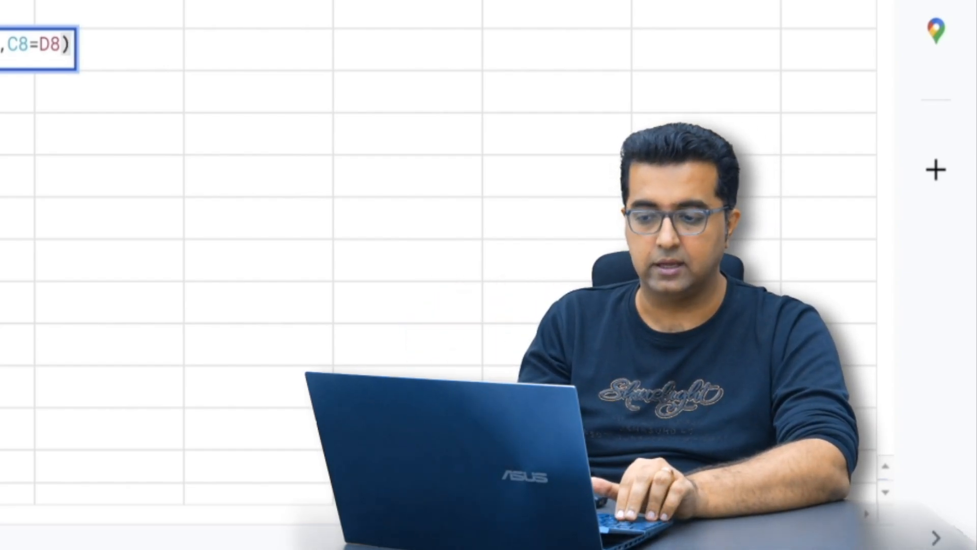
{"action": "key", "text": "Return"}
{"action": "key", "text": "Up"}
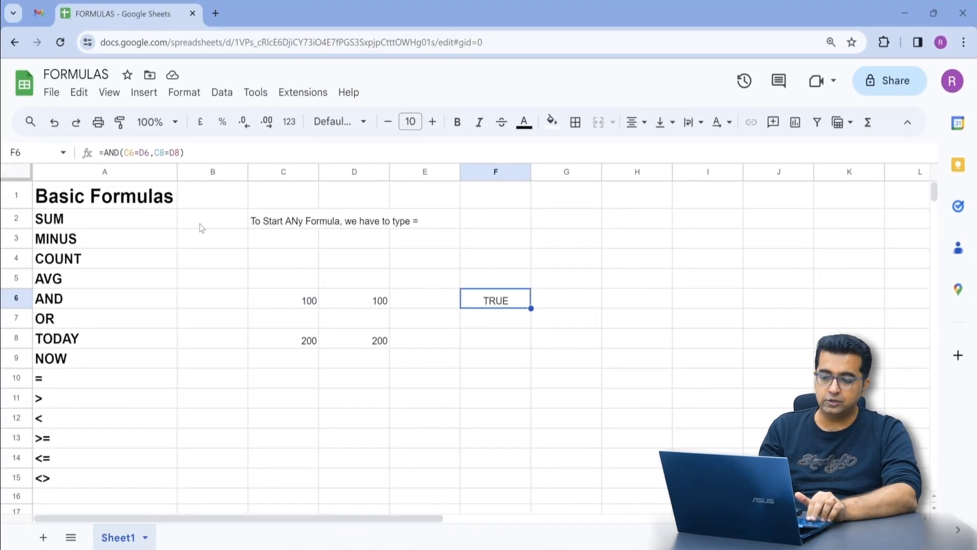
Step: Compare the AND result in F6 with the value pairs in C6:D6 and C8:D8
{"action": "key", "text": "Left"}
{"action": "key", "text": "Left"}
{"action": "key", "text": "Left"}
{"action": "key", "text": "Right"}
{"action": "key", "text": "Right"}
{"action": "key", "text": "Right"}
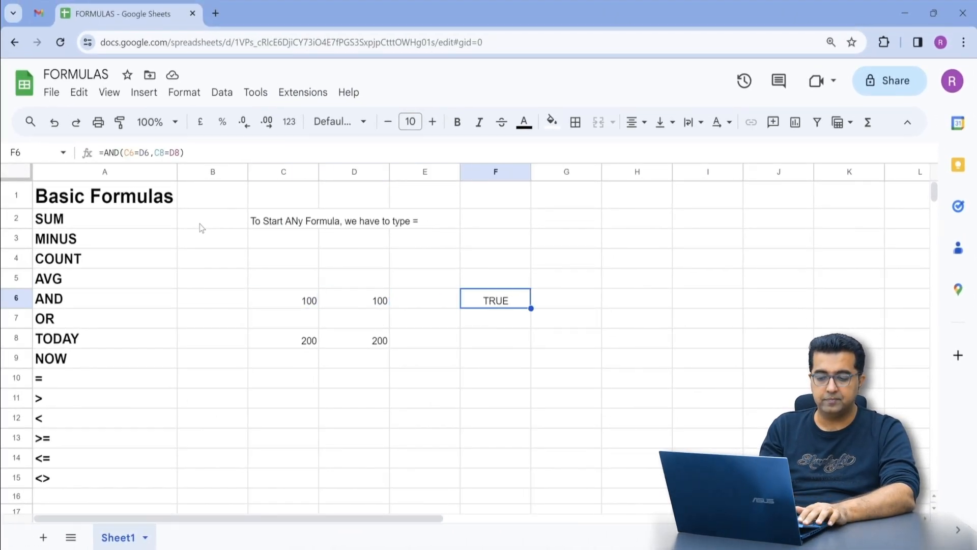
{"action": "key", "text": "Left"}
{"action": "key", "text": "Left"}
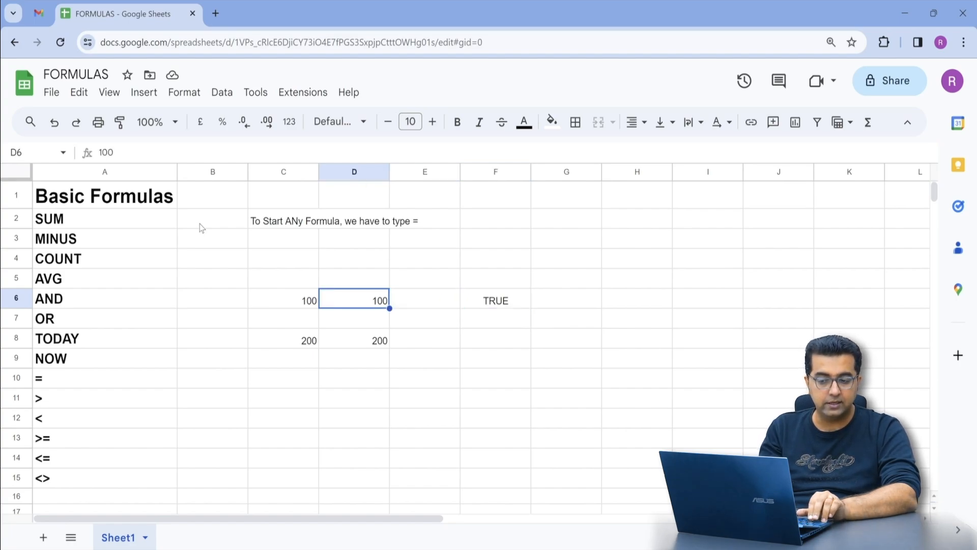
{"action": "key", "text": "Left"}
{"action": "key", "text": "shift+Right"}
{"action": "key", "text": "Down"}
{"action": "key", "text": "Down"}
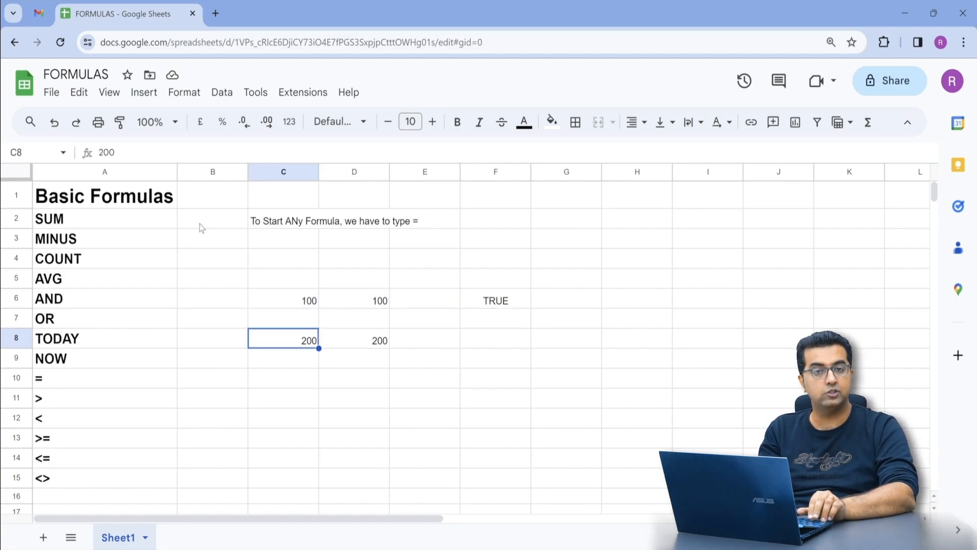
{"action": "key", "text": "shift+Right"}
{"action": "key", "text": "Up"}
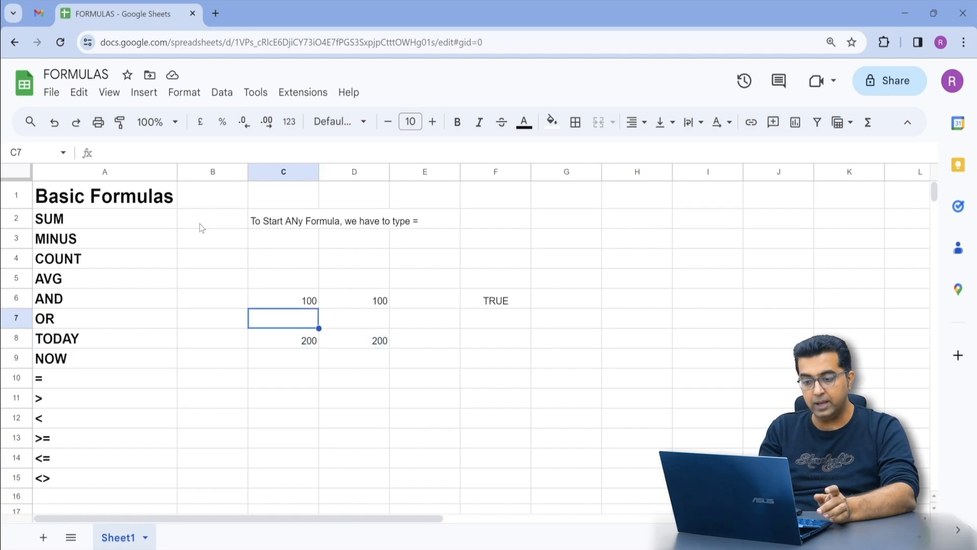
Step: Set C8 to 150 so that the second pair no longer matches
{"action": "key", "text": "Down"}
{"action": "type", "text": "1"}
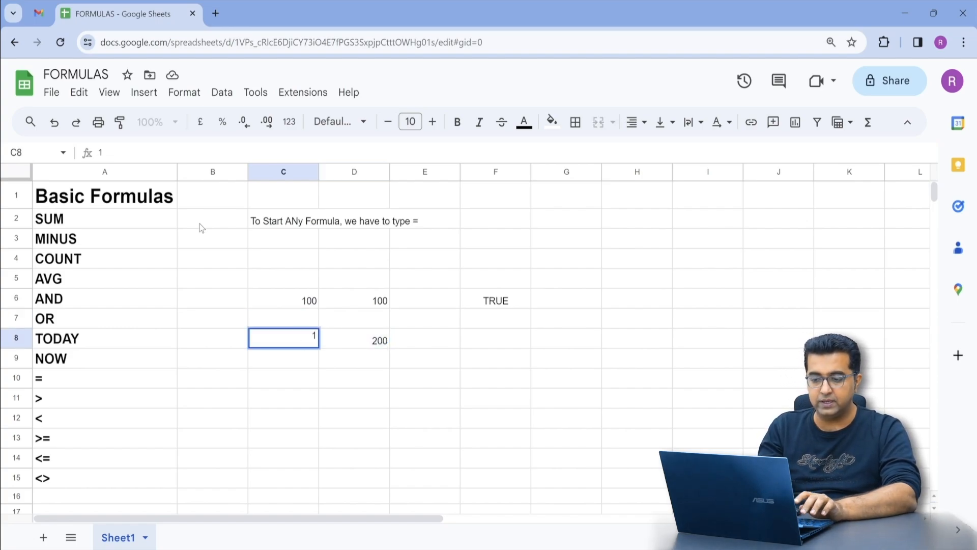
{"action": "key", "text": "Return"}
{"action": "key", "text": "Right"}
{"action": "key", "text": "Right"}
{"action": "key", "text": "Right"}
{"action": "key", "text": "Up"}
{"action": "key", "text": "Up"}
{"action": "key", "text": "Up"}
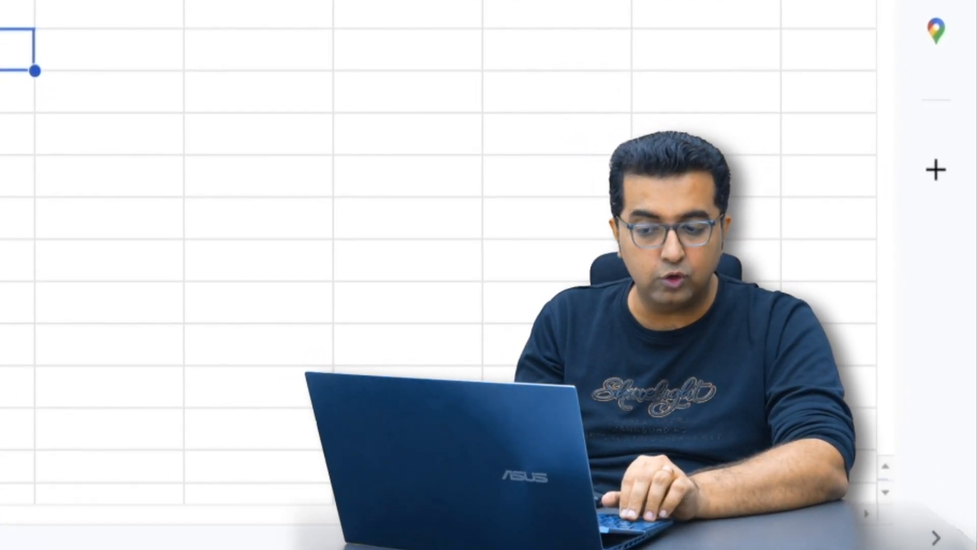
{"action": "key", "text": "Left"}
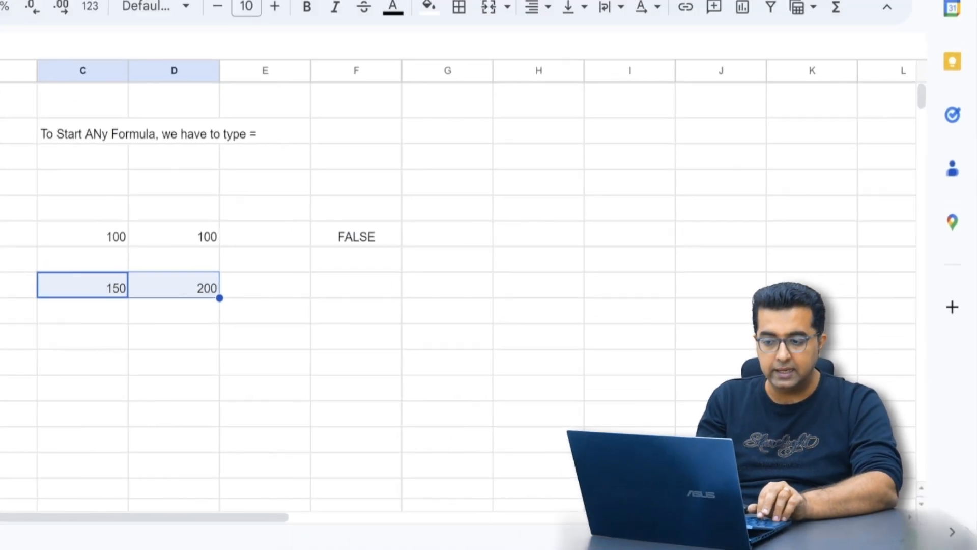
Step: Replace AND with OR in the F6 formula, making it =OR(C6=D6,C8=D8)
{"action": "key", "text": "Right"}
{"action": "key", "text": "Up"}
{"action": "key", "text": "Up"}
{"action": "key", "text": "Right"}
{"action": "key", "text": "F2"}
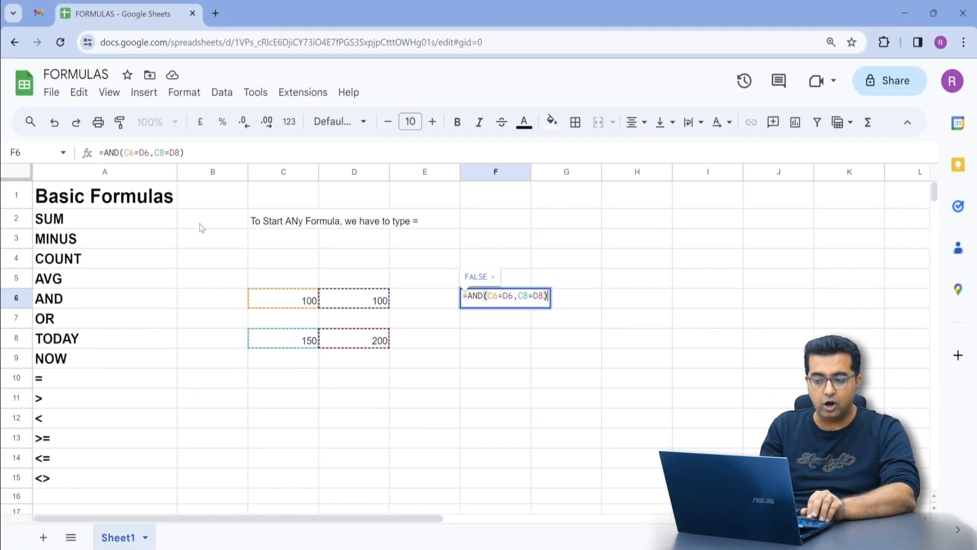
{"action": "key", "text": "Left"}
{"action": "key", "text": "Left"}
{"action": "key", "text": "Left"}
{"action": "key", "text": "Left"}
{"action": "key", "text": "Left"}
{"action": "key", "text": "Left"}
{"action": "key", "text": "Left"}
{"action": "key", "text": "Left"}
{"action": "key", "text": "Left"}
{"action": "key", "text": "Left"}
{"action": "key", "text": "Left"}
{"action": "key", "text": "Left"}
{"action": "key", "text": "Left"}
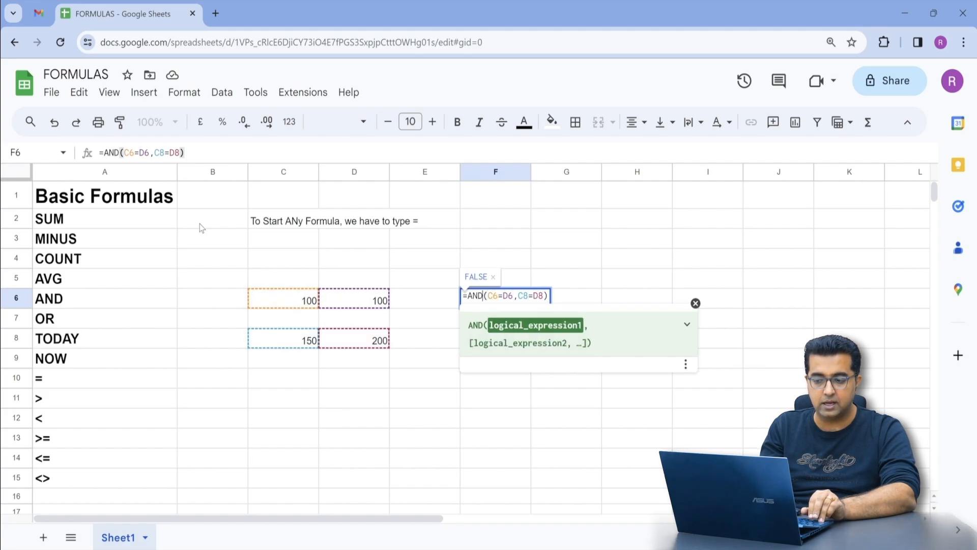
{"action": "key", "text": "shift+Left"}
{"action": "key", "text": "shift+Left"}
{"action": "key", "text": "shift+Left"}
{"action": "type", "text": "OR"}
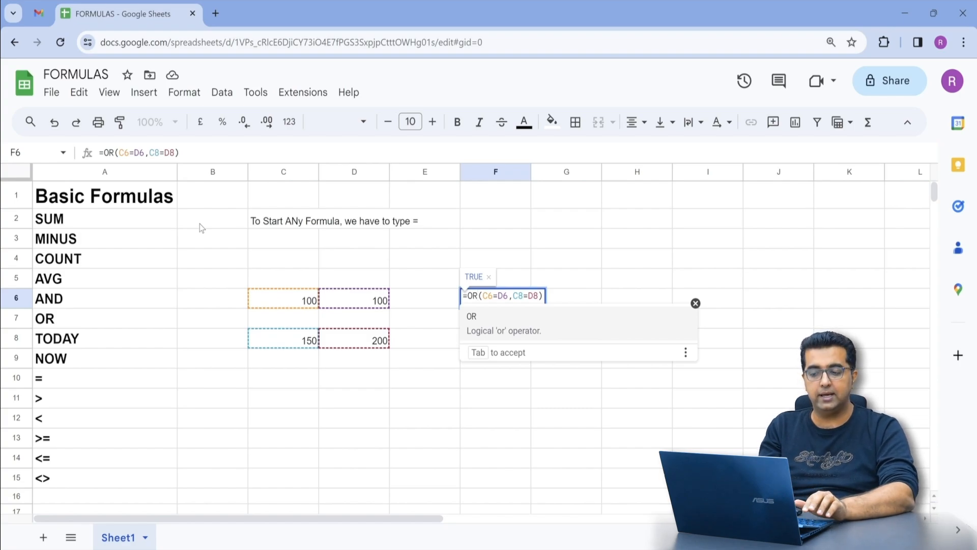
{"action": "key", "text": "Right"}
{"action": "key", "text": "Return"}
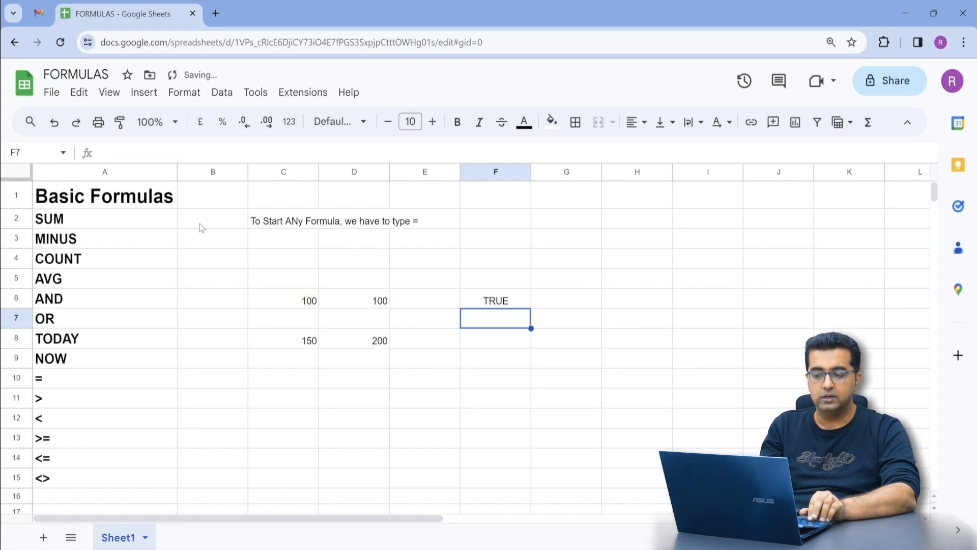
Step: Check the OR formula in F6 against the pair in C6:D6
{"action": "key", "text": "Up"}
{"action": "key", "text": "Left"}
{"action": "key", "text": "Left"}
{"action": "key", "text": "Right"}
{"action": "key", "text": "Right"}
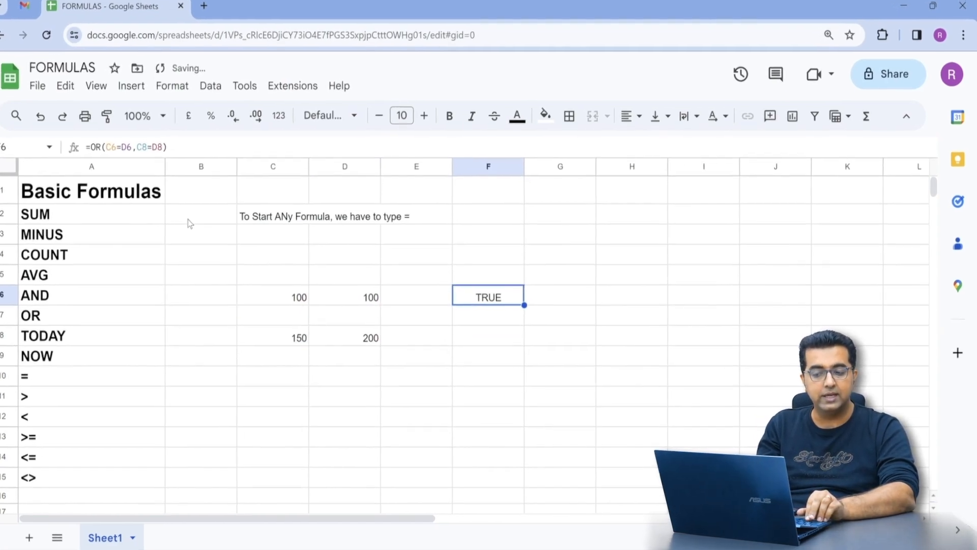
{"action": "key", "text": "Left"}
{"action": "key", "text": "Left"}
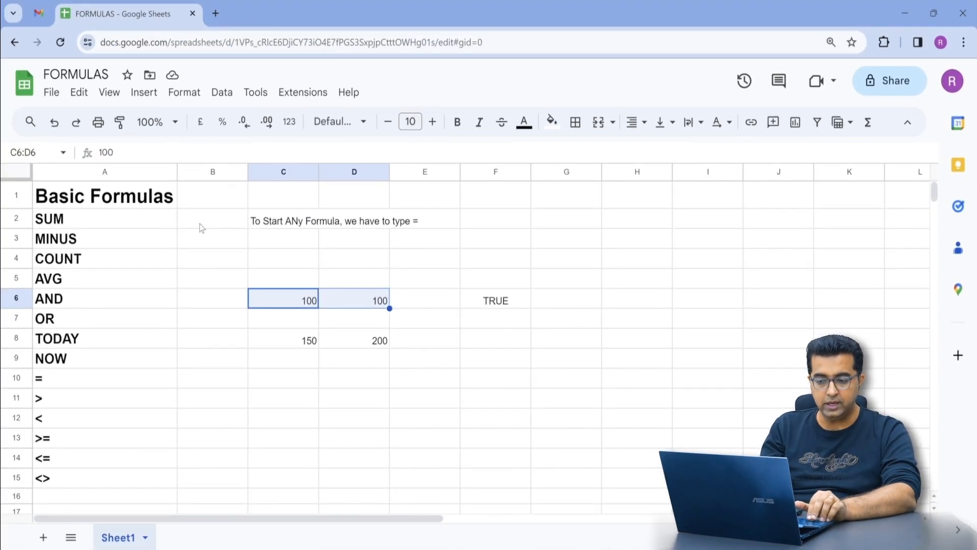
Step: Set C6 to 90 so that the first pair no longer matches either
{"action": "key", "text": "shift+Left"}
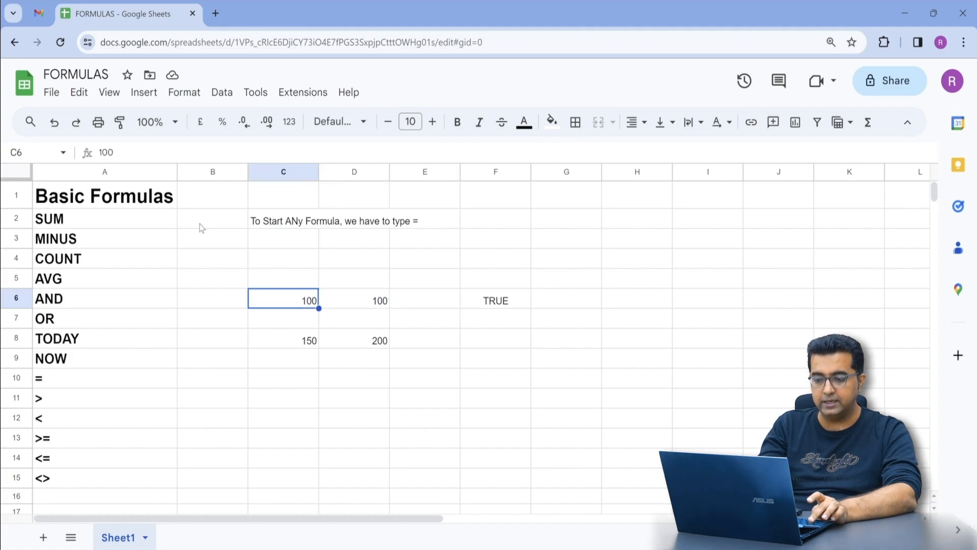
{"action": "type", "text": "90"}
{"action": "key", "text": "Return"}
{"action": "key", "text": "Up"}
Step: Review the pairs in C6:D6 and C8:D8 that the OR formula evaluates
{"action": "key", "text": "Left"}
{"action": "key", "text": "Right"}
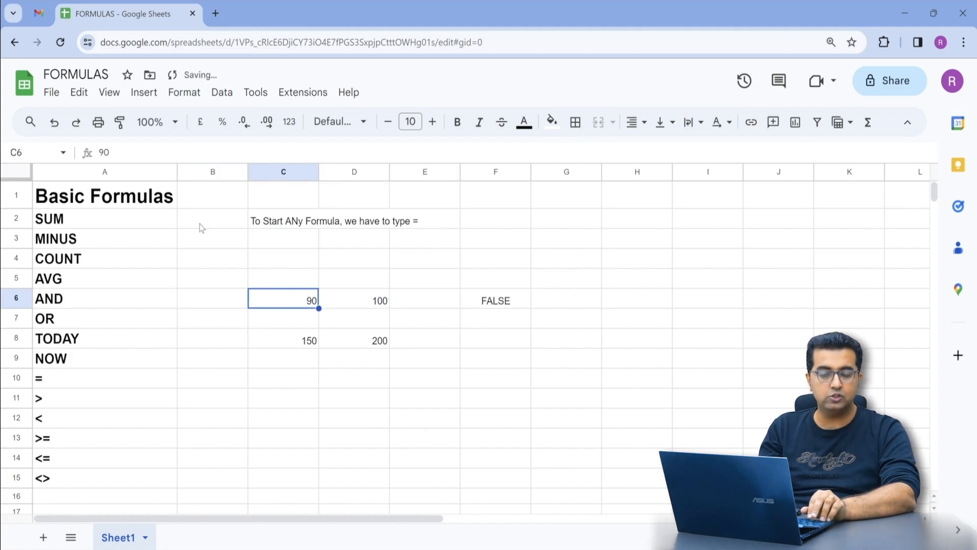
{"action": "key", "text": "shift+Right"}
{"action": "key", "text": "Down"}
{"action": "key", "text": "Down"}
{"action": "key", "text": "shift+Right"}
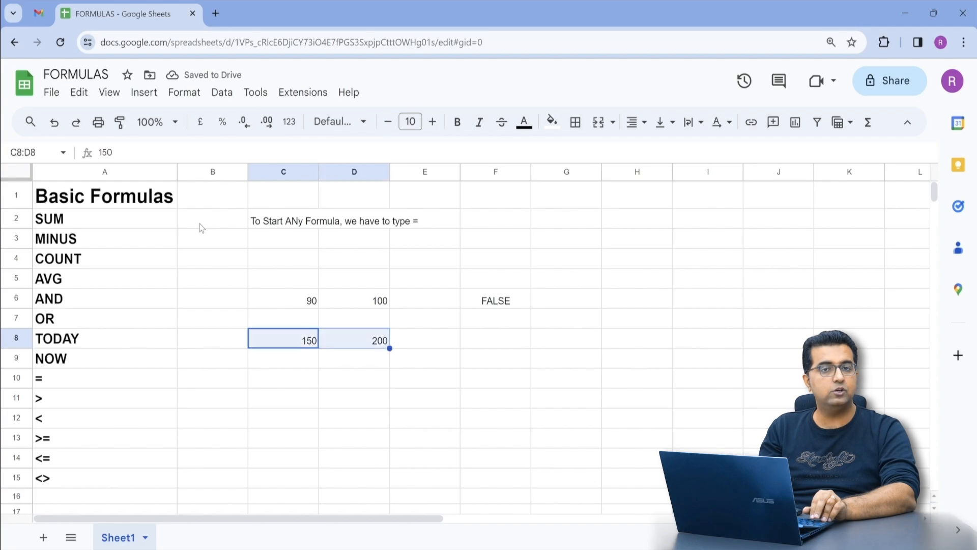
{"action": "key", "text": "Right"}
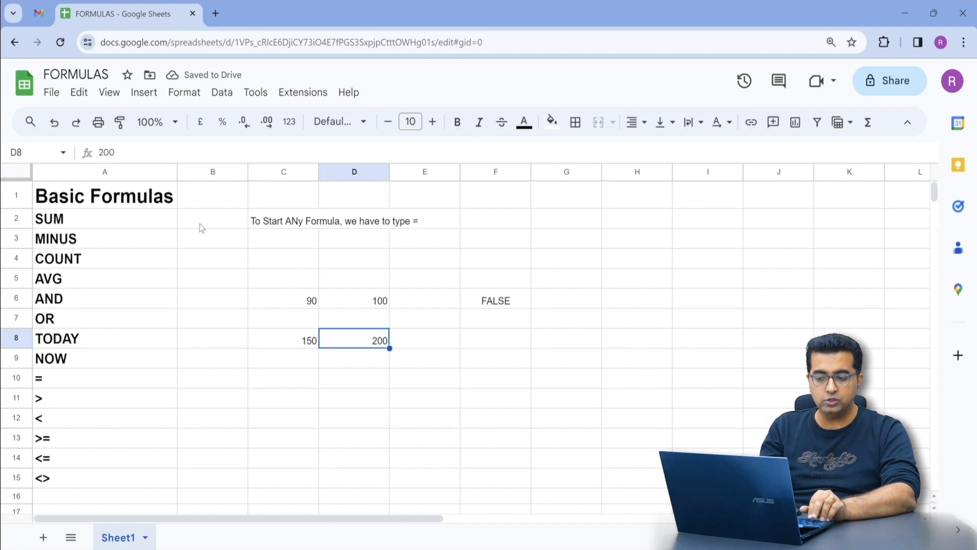
Step: Set C8 to 200 so that the second pair matches for the OR formula
{"action": "key", "text": "Right"}
{"action": "key", "text": "Right"}
{"action": "key", "text": "Up"}
{"action": "key", "text": "Up"}
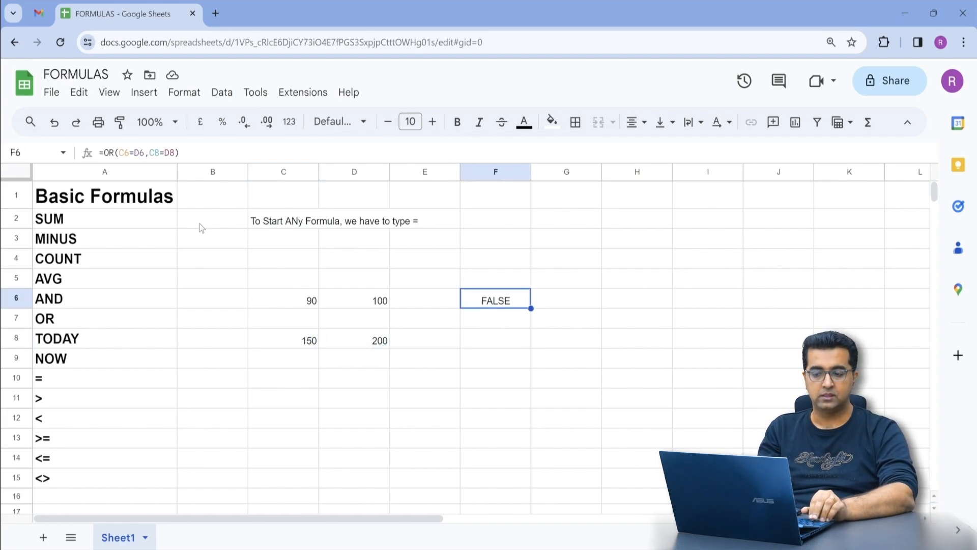
{"action": "key", "text": "Left"}
{"action": "key", "text": "Left"}
{"action": "key", "text": "Down"}
{"action": "key", "text": "Down"}
{"action": "key", "text": "Left"}
{"action": "type", "text": "200"}
{"action": "key", "text": "Return"}
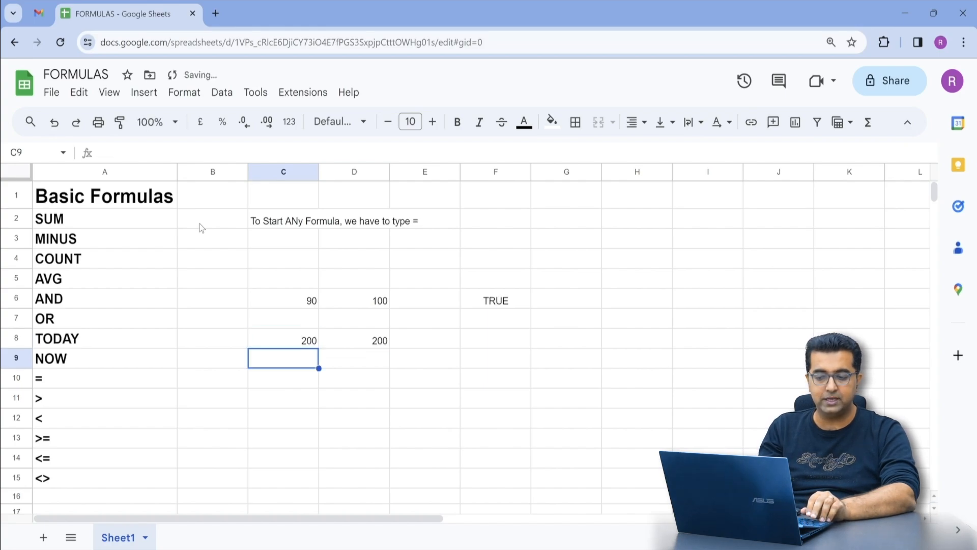
Step: Check the OR formula's result in F6 with the new C8 value
{"action": "key", "text": "Right"}
{"action": "key", "text": "Right"}
{"action": "key", "text": "Right"}
{"action": "key", "text": "Up"}
{"action": "key", "text": "Up"}
{"action": "key", "text": "Up"}
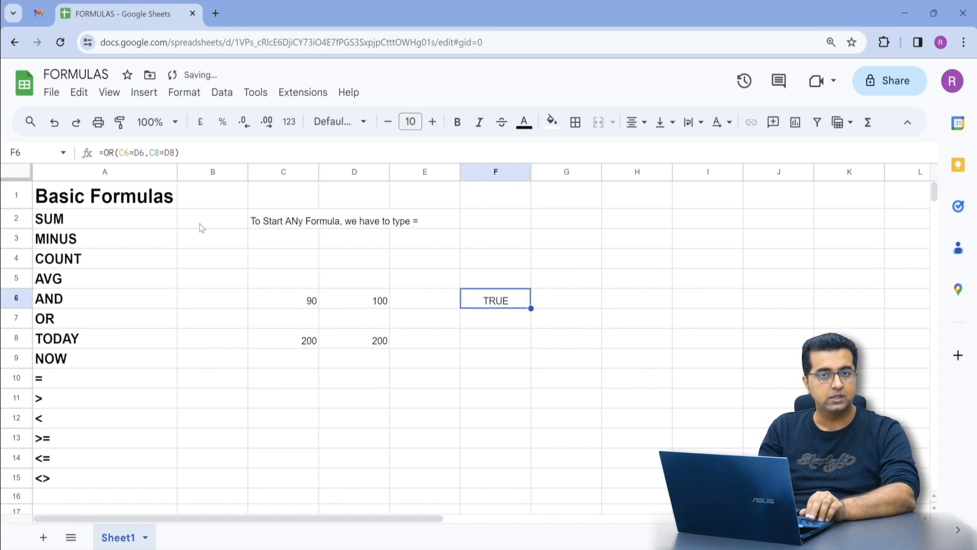
Step: Clear the example values in C6:D8 and the OR formula in F6
{"action": "key", "text": "Left"}
{"action": "key", "text": "Left"}
{"action": "key", "text": "Left"}
{"action": "key", "text": "shift+Right"}
{"action": "key", "text": "shift+Down"}
{"action": "key", "text": "shift+Down"}
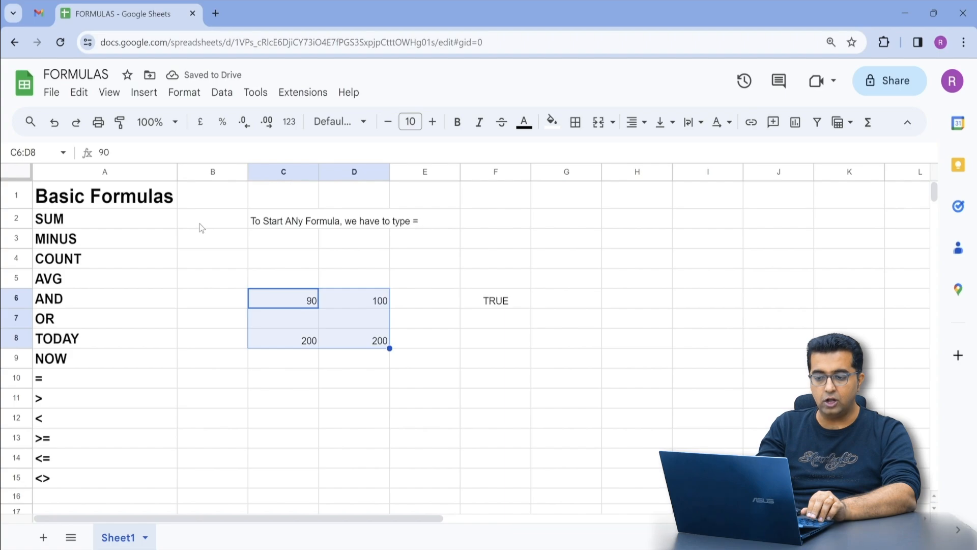
{"action": "key", "text": "Delete"}
{"action": "key", "text": "Right"}
{"action": "key", "text": "Right"}
{"action": "key", "text": "Right"}
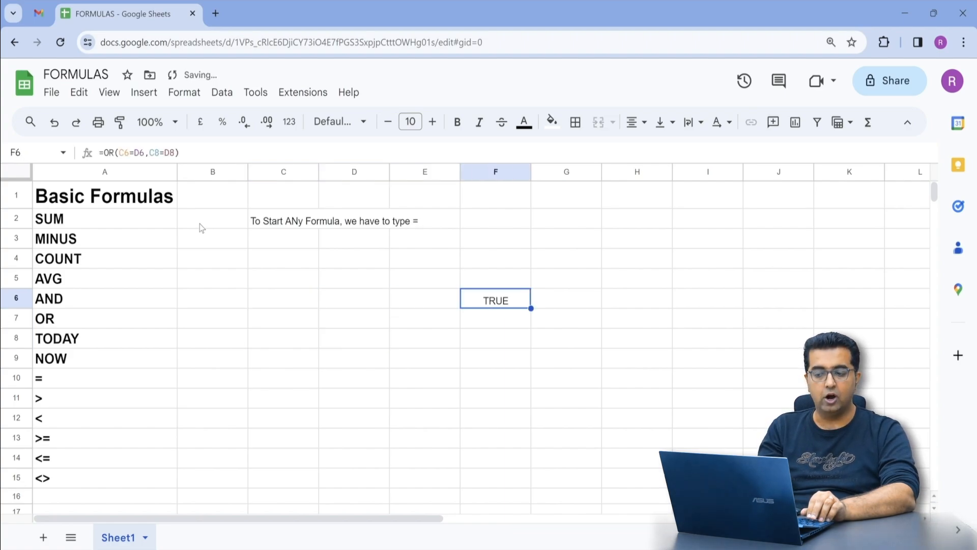
{"action": "key", "text": "Delete"}
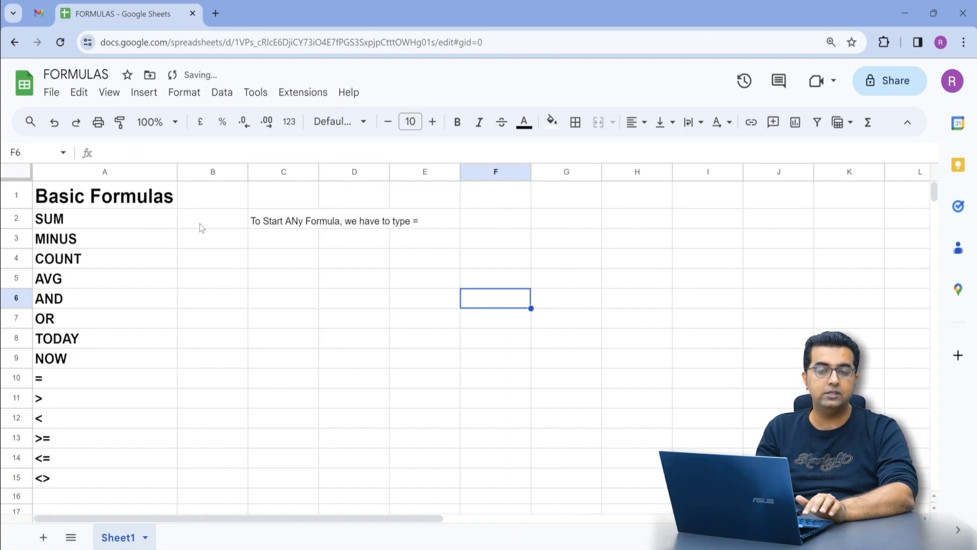
Step: Enter the formula =TODAY() in C8 to return the current date
{"action": "key", "text": "Left"}
{"action": "key", "text": "Left"}
{"action": "key", "text": "Left"}
{"action": "key", "text": "Left"}
{"action": "key", "text": "Left"}
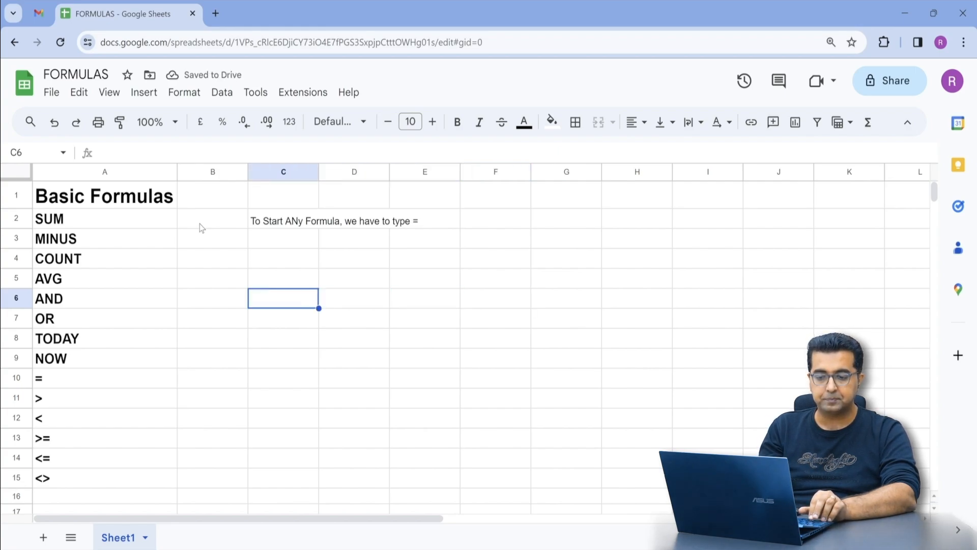
{"action": "key", "text": "Down"}
{"action": "key", "text": "Down"}
{"action": "key", "text": "Right"}
{"action": "key", "text": "Right"}
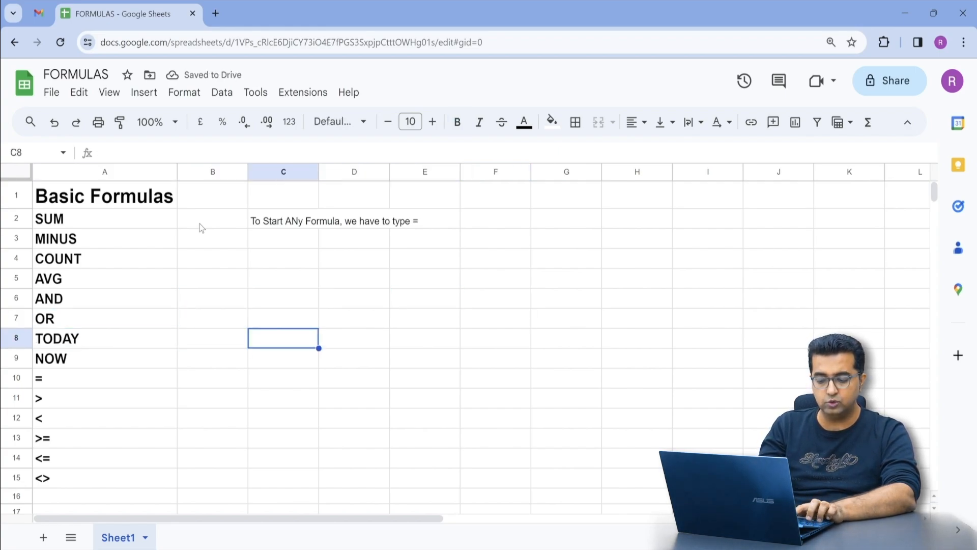
{"action": "type", "text": "=tod"}
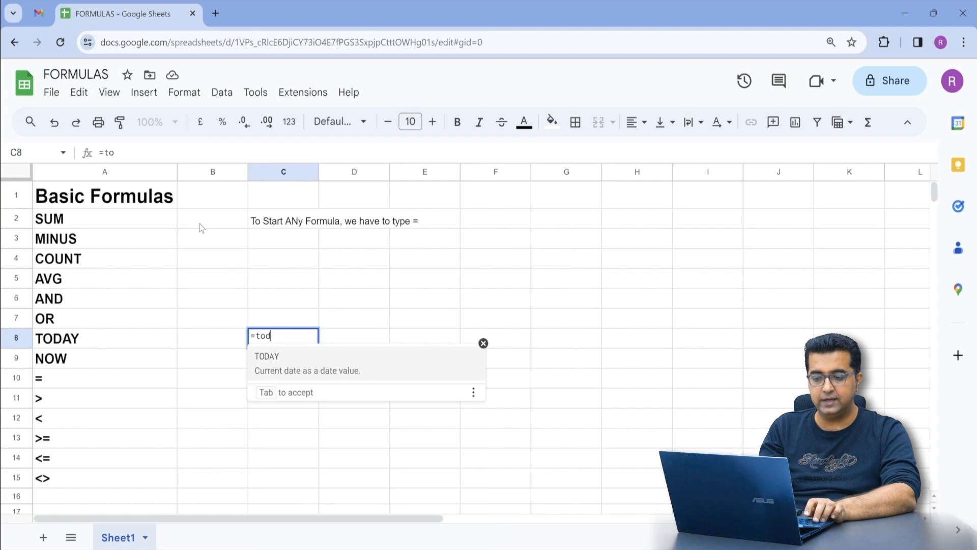
{"action": "type", "text": "a"}
{"action": "key", "text": "Tab"}
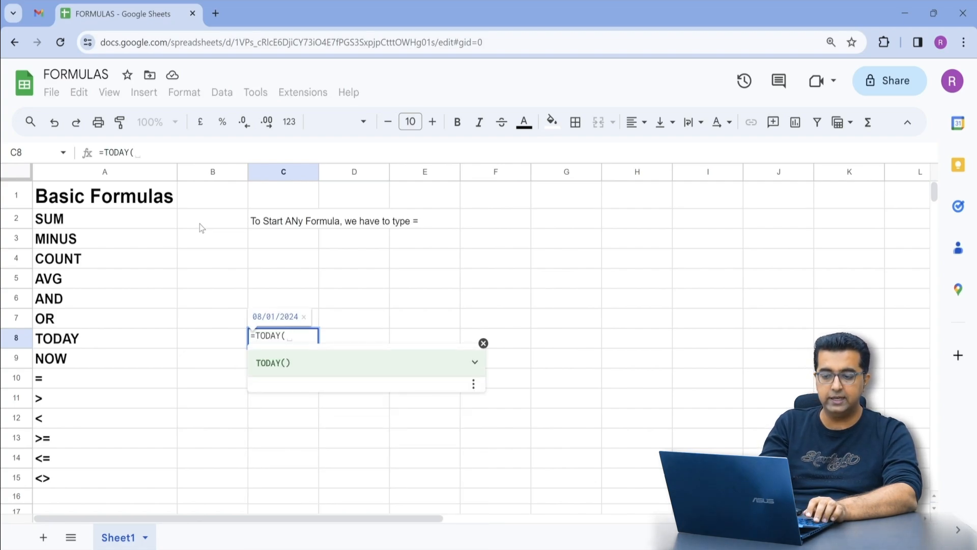
{"action": "type", "text": ")"}
{"action": "key", "text": "Return"}
{"action": "key", "text": "Up"}
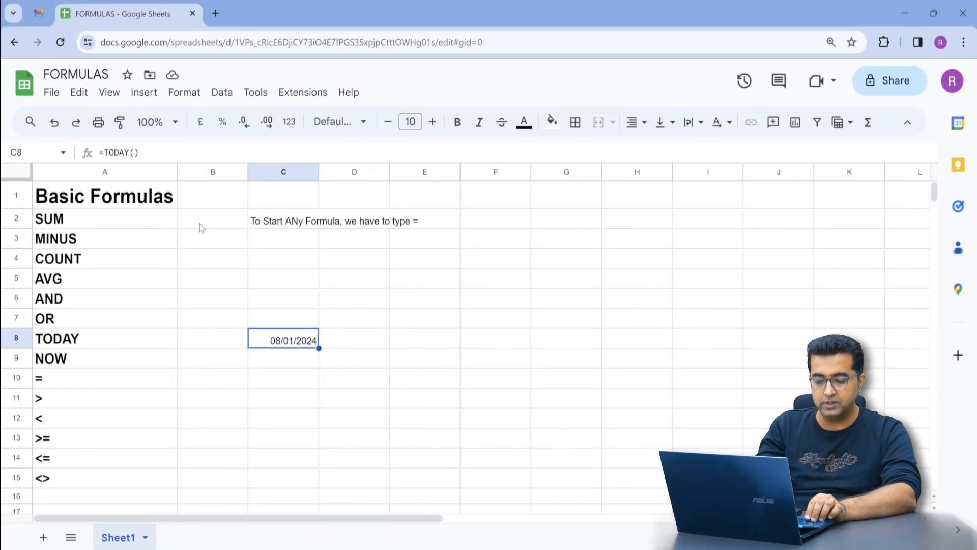
Step: Replace the TODAY formula in C8 with =NOW() to return the current date and time
{"action": "key", "text": "Delete"}
{"action": "type", "text": "=now"}
{"action": "key", "text": "Tab"}
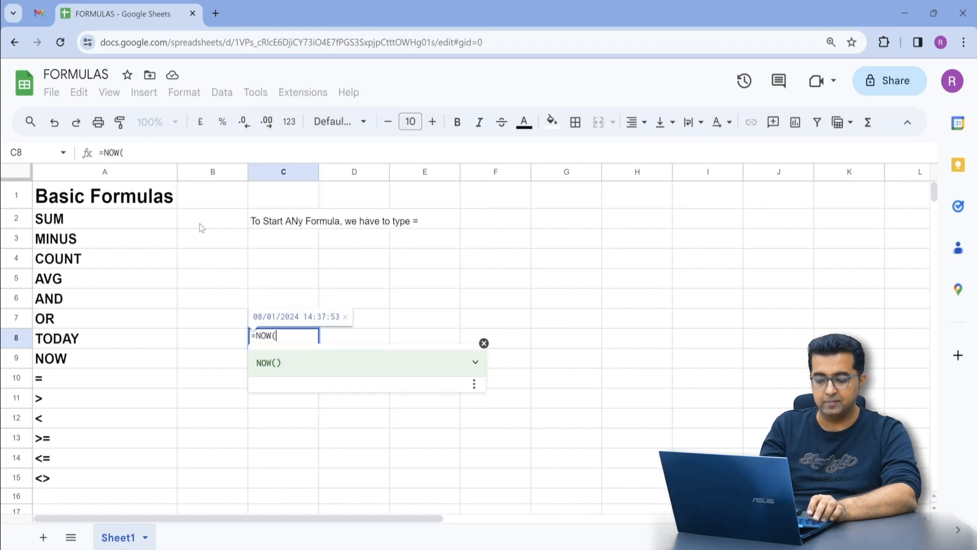
{"action": "key", "text": "Return"}
{"action": "key", "text": "Up"}
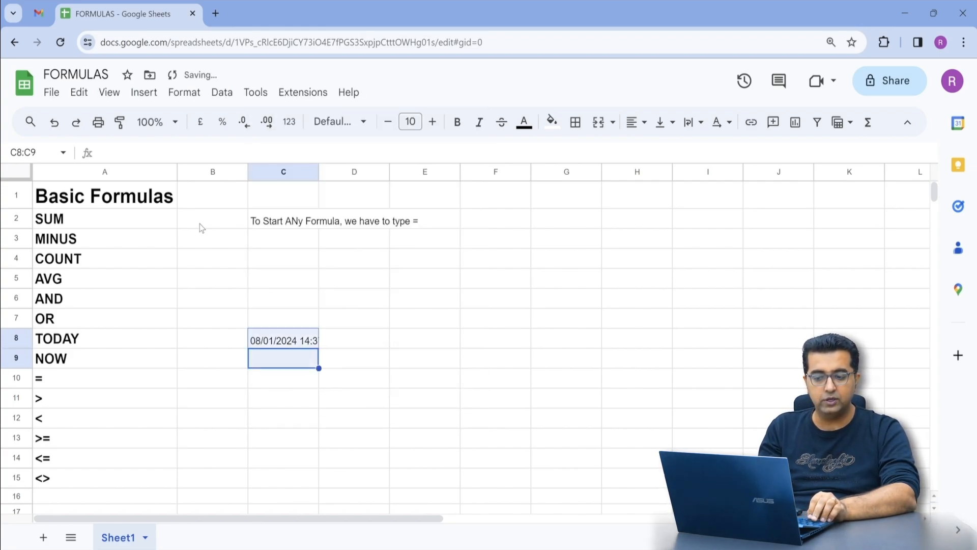
Step: Fit the width of column C to its contents, and clear the NOW formula from C8
{"action": "left_click_drag", "start_coordinate": [321, 174], "coordinate": [323, 180]}
{"action": "double_click", "coordinate": [323, 179]}
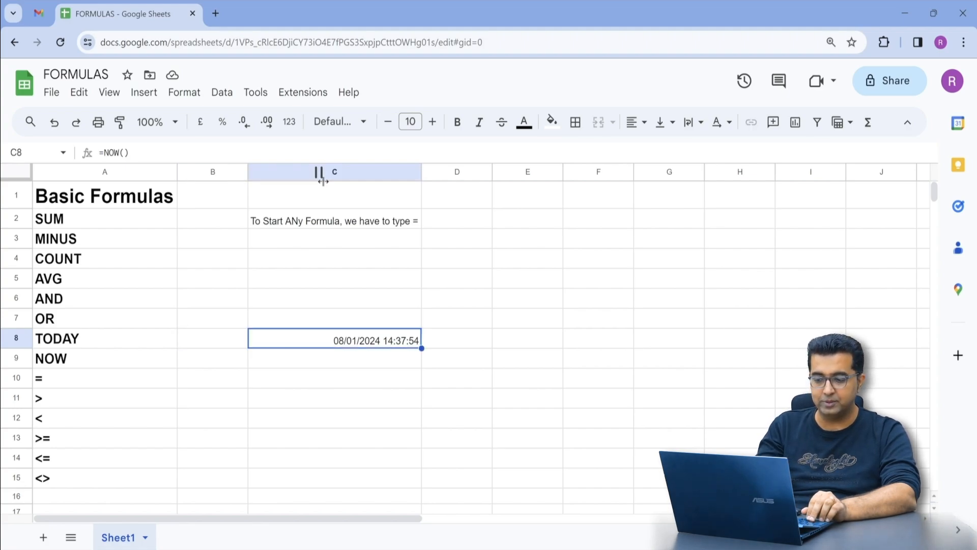
{"action": "key", "text": "Left"}
{"action": "key", "text": "Left"}
{"action": "key", "text": "Up"}
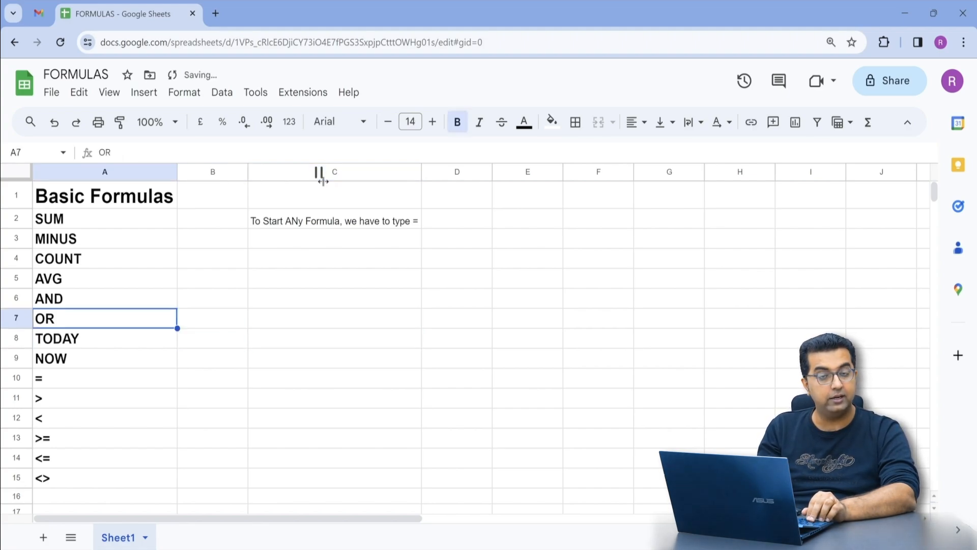
{"action": "key", "text": "Down"}
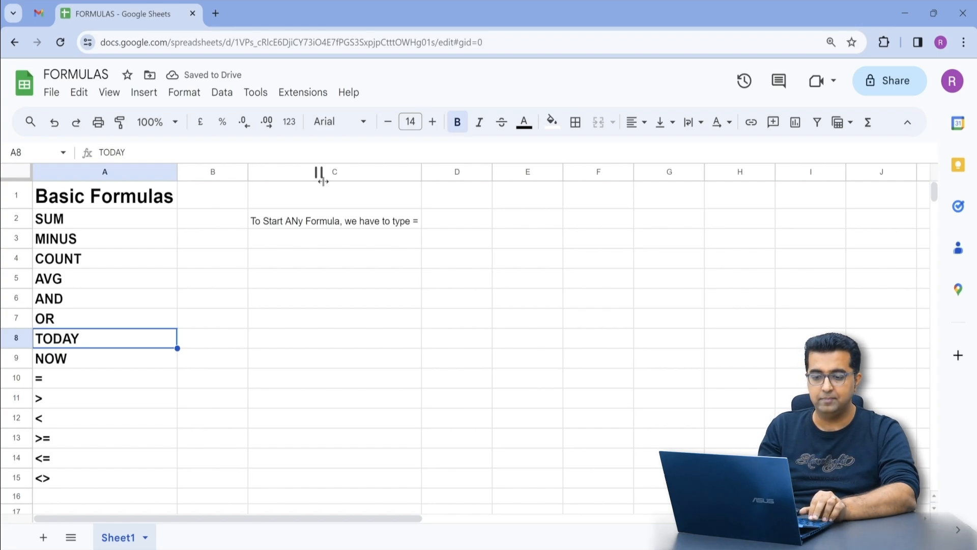
{"action": "key", "text": "Right"}
{"action": "key", "text": "Right"}
{"action": "key", "text": "Right"}
{"action": "key", "text": "Left"}
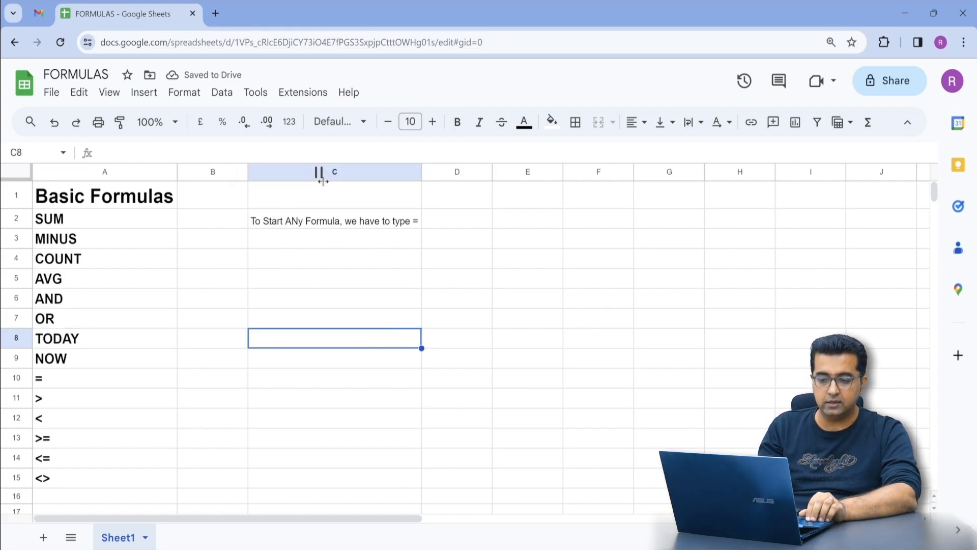
Step: Enter the label EQUAL in B10, beside the = operator
{"action": "key", "text": "Left"}
{"action": "key", "text": "Left"}
{"action": "key", "text": "Down"}
{"action": "key", "text": "Down"}
{"action": "key", "text": "Down"}
{"action": "key", "text": "Up"}
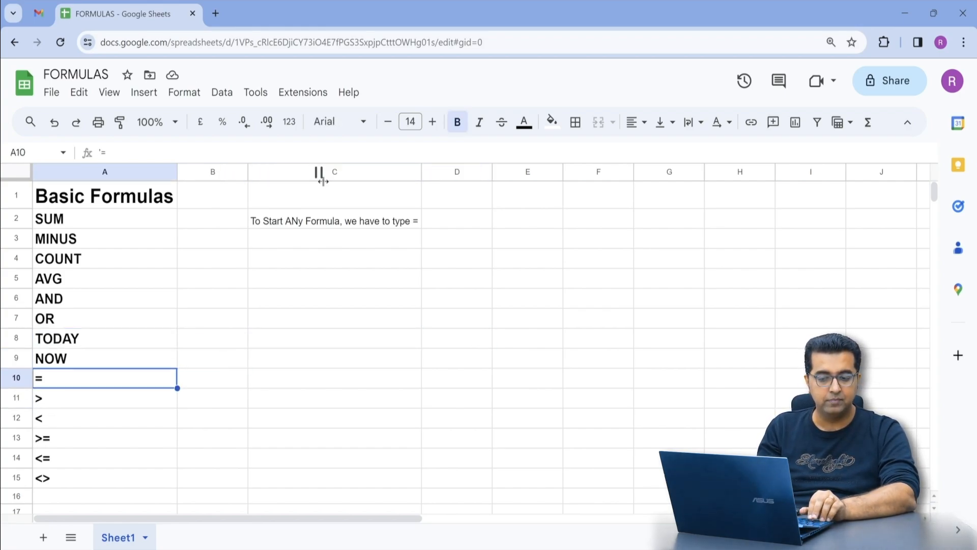
{"action": "key", "text": "Right"}
{"action": "type", "text": "E"}
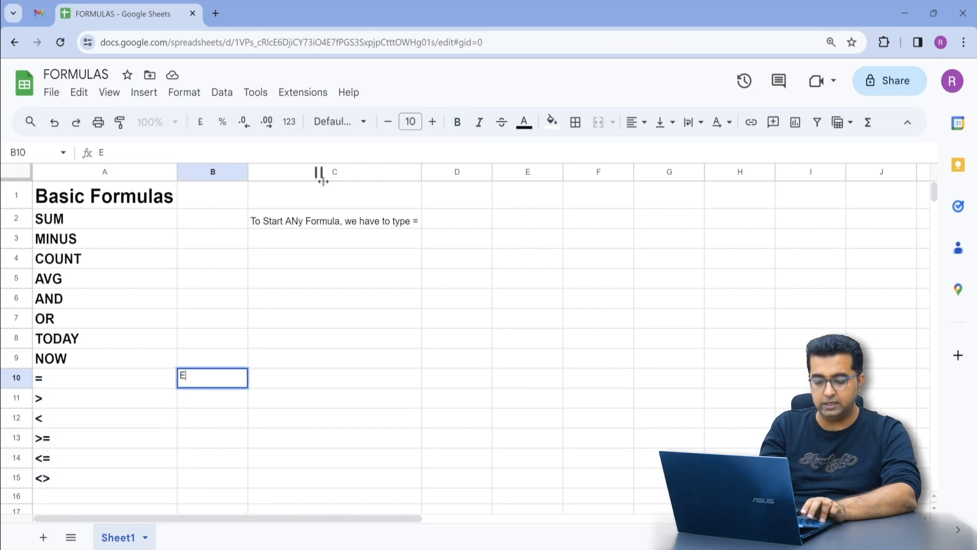
{"action": "type", "text": "QUAL"}
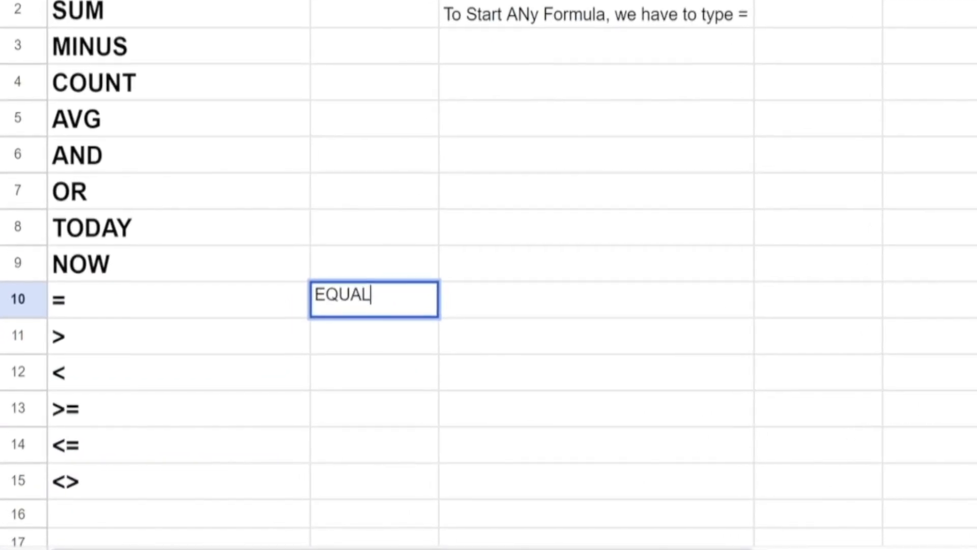
{"action": "key", "text": "Return"}
{"action": "key", "text": "Up"}
{"action": "key", "text": "Left"}
{"action": "key", "text": "Right"}
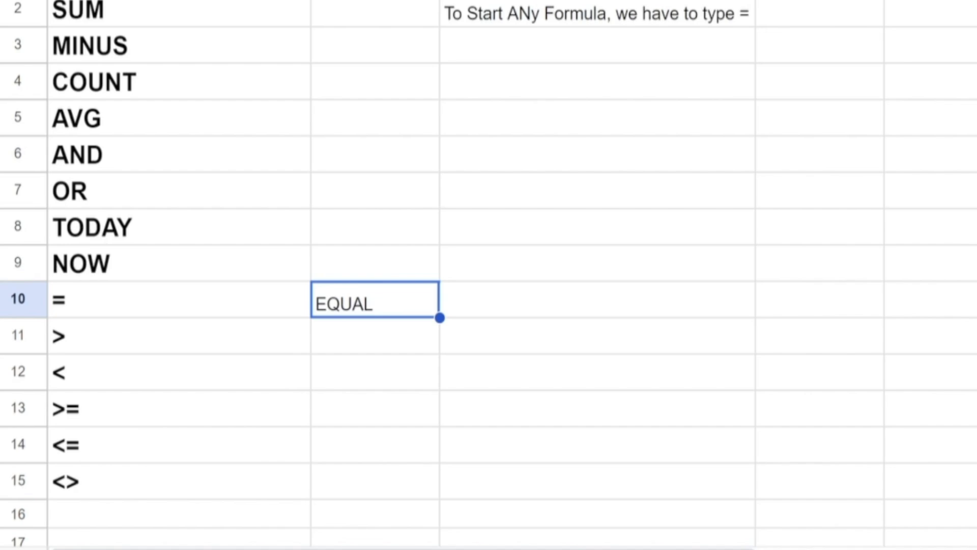
Step: Label the > operator as "Greater" in B11 and the < operator as "Less Than" in B12
{"action": "key", "text": "Down"}
{"action": "type", "text": "Greater"}
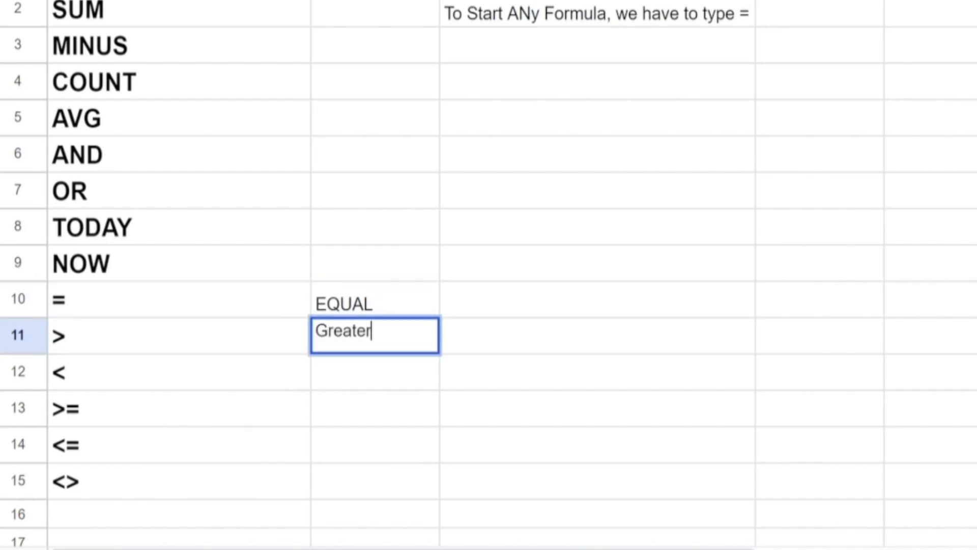
{"action": "key", "text": "Return"}
{"action": "type", "text": "L"}
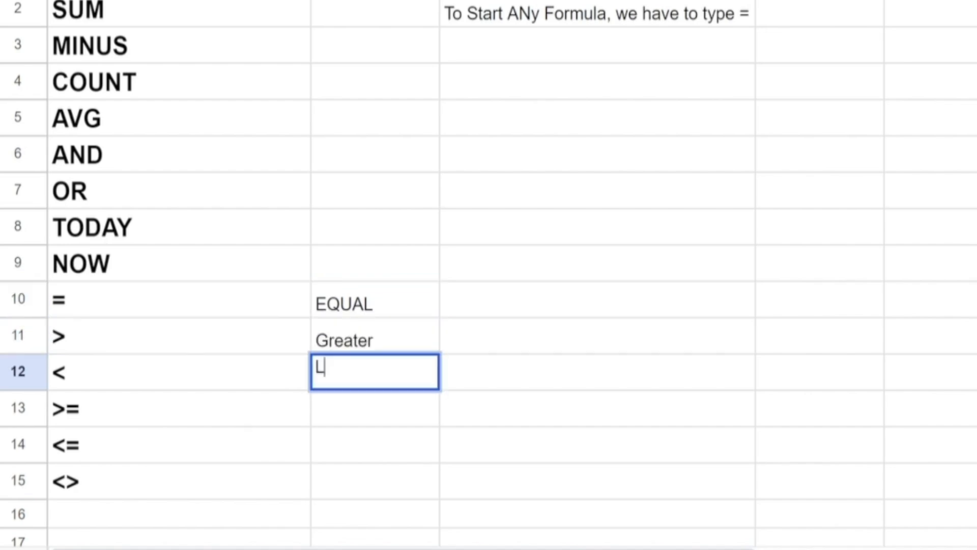
{"action": "type", "text": "es s Than"}
{"action": "key", "text": "Return"}
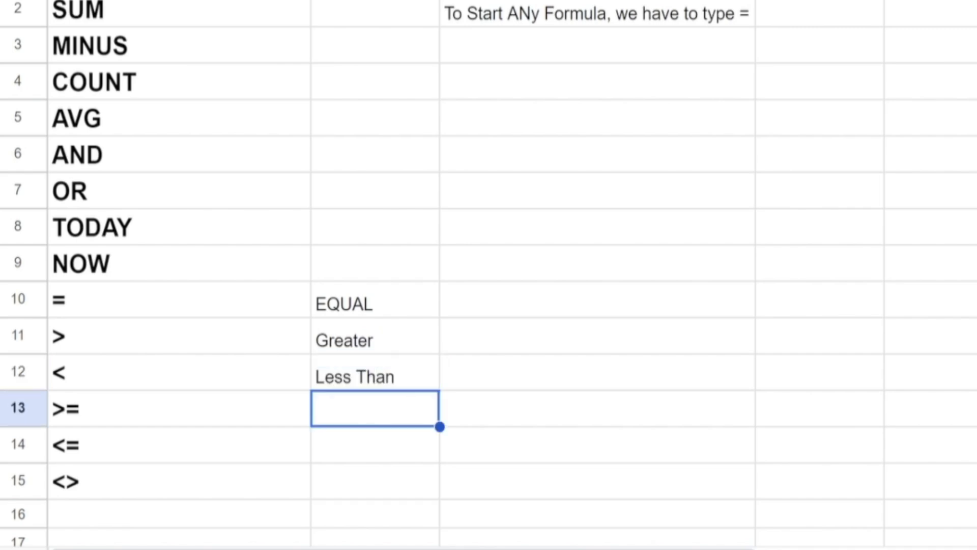
Step: Enter the label "Greater than or Equal to" in B13, beside the >= operator
{"action": "type", "text": "Greater o"}
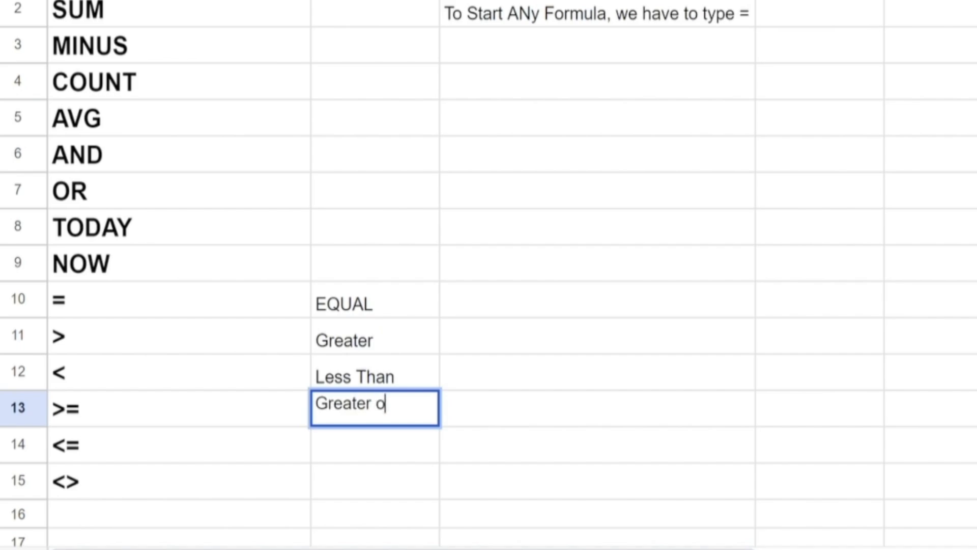
{"action": "key", "text": "BackSpace"}
{"action": "type", "text": "than or Q"}
{"action": "key", "text": "BackSpace"}
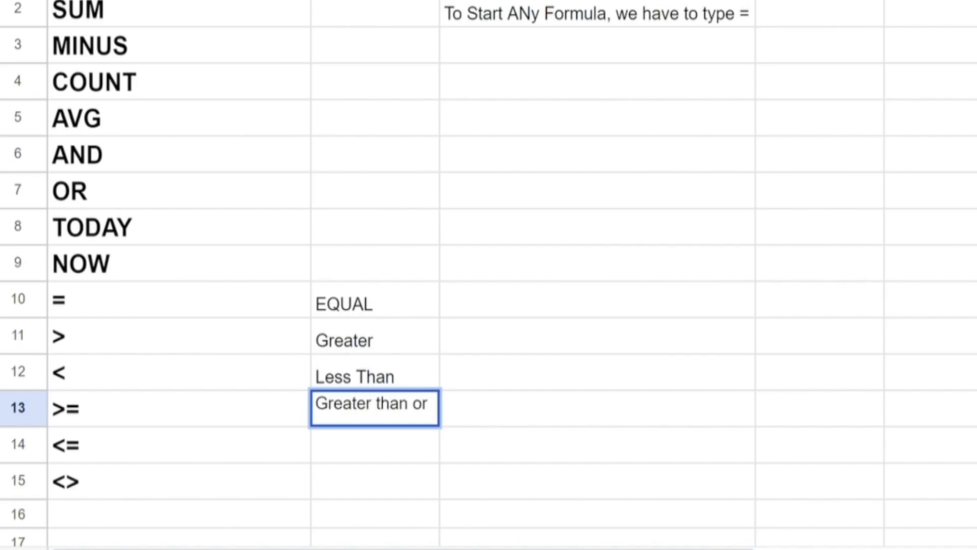
{"action": "type", "text": "Eual"}
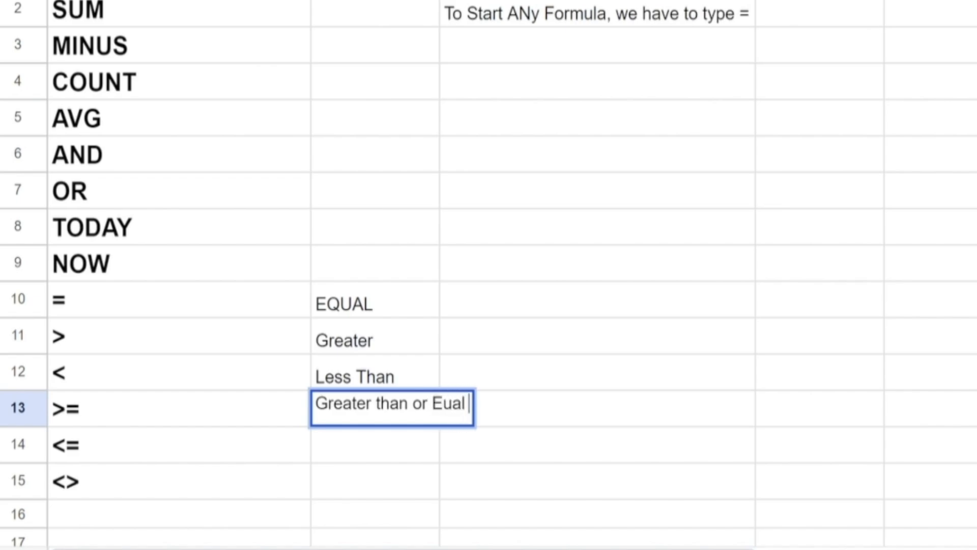
{"action": "key", "text": "BackSpace"}
{"action": "key", "text": "BackSpace"}
{"action": "key", "text": "BackSpace"}
{"action": "type", "text": "qu"}
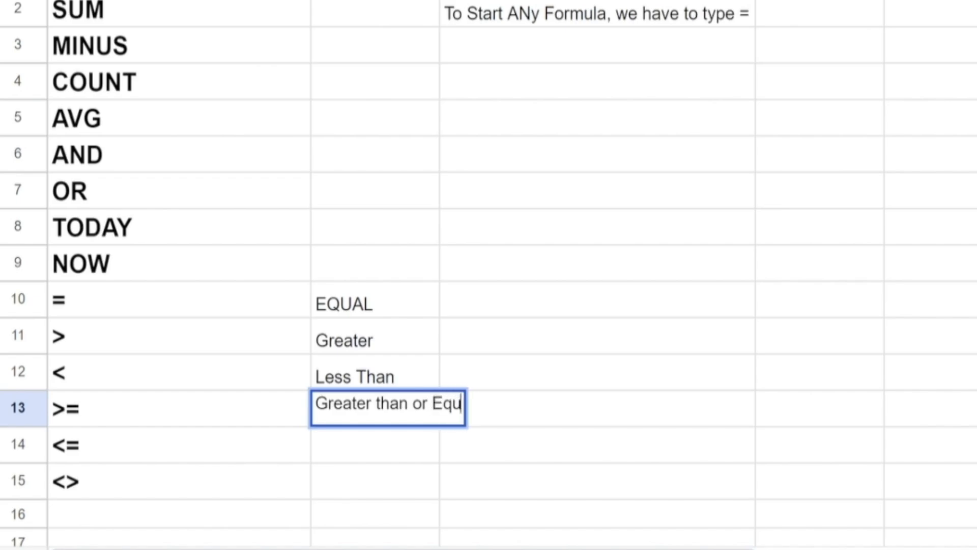
{"action": "type", "text": "al to"}
{"action": "key", "text": "Return"}
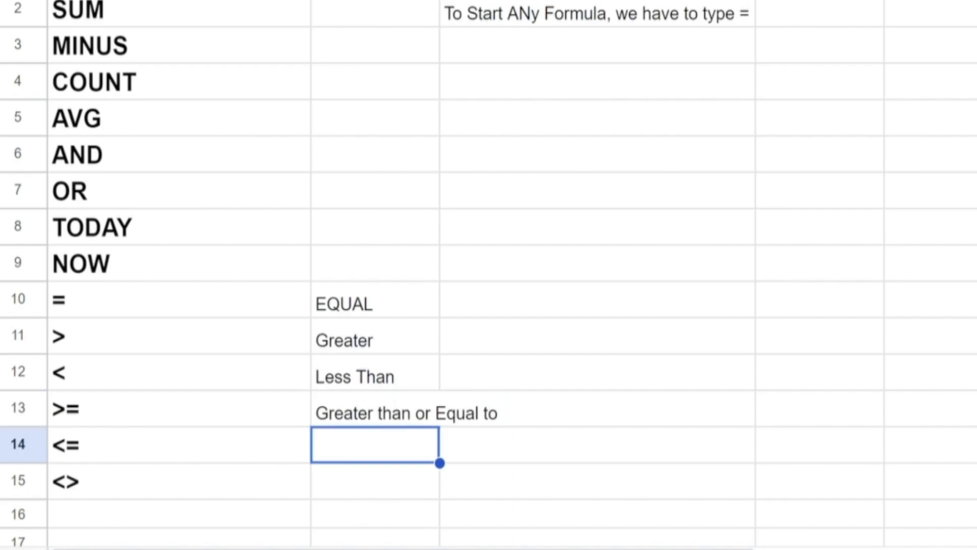
Step: Enter the label "Less than or Equal to" in B14, beside the <= operator
{"action": "left_click", "coordinate": [375, 408]}
{"action": "left_click", "coordinate": [374, 445]}
{"action": "type", "text": "Less than "}
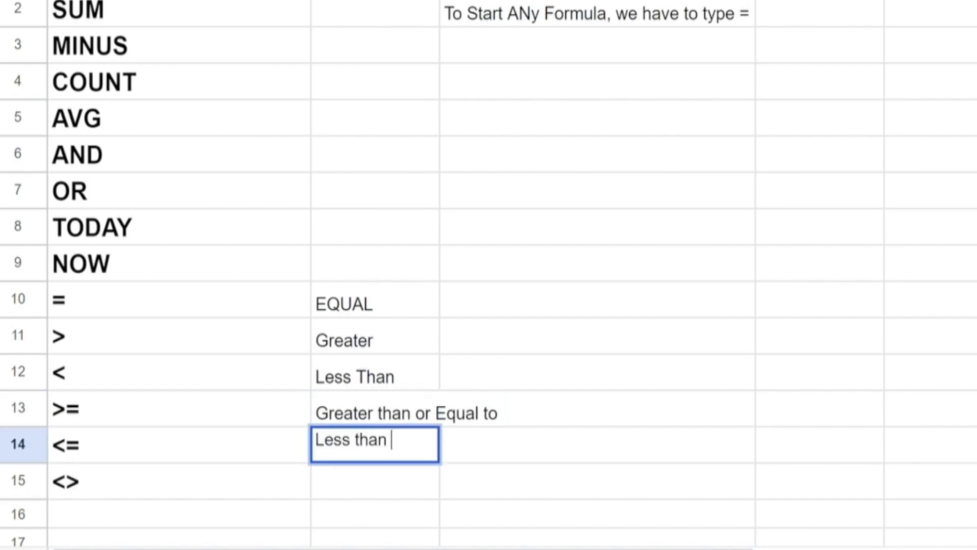
{"action": "type", "text": "or Equal to"}
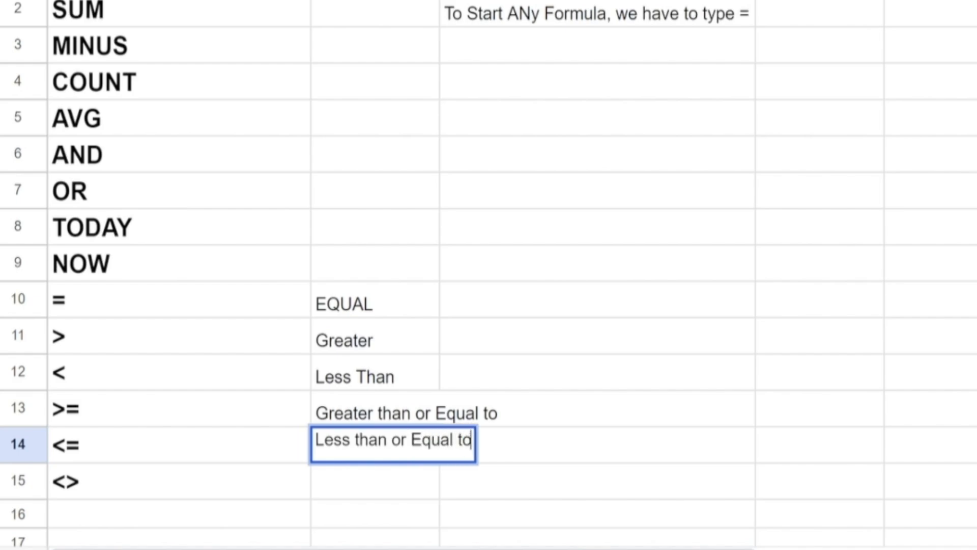
{"action": "key", "text": "Return"}
Step: Enter the label "Not Equal" in B15, beside the <> operator
{"action": "left_click", "coordinate": [178, 481]}
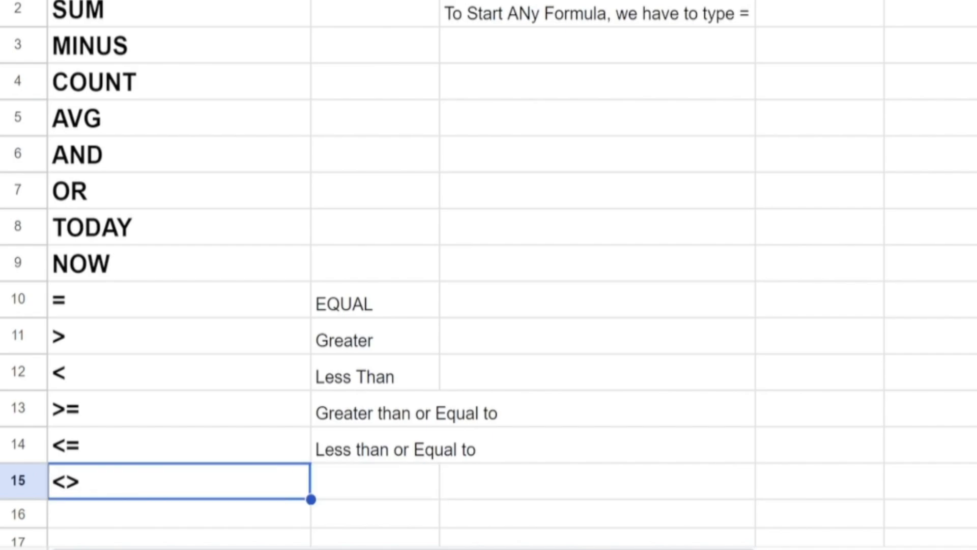
{"action": "left_click", "coordinate": [375, 481]}
{"action": "type", "text": "Not E"}
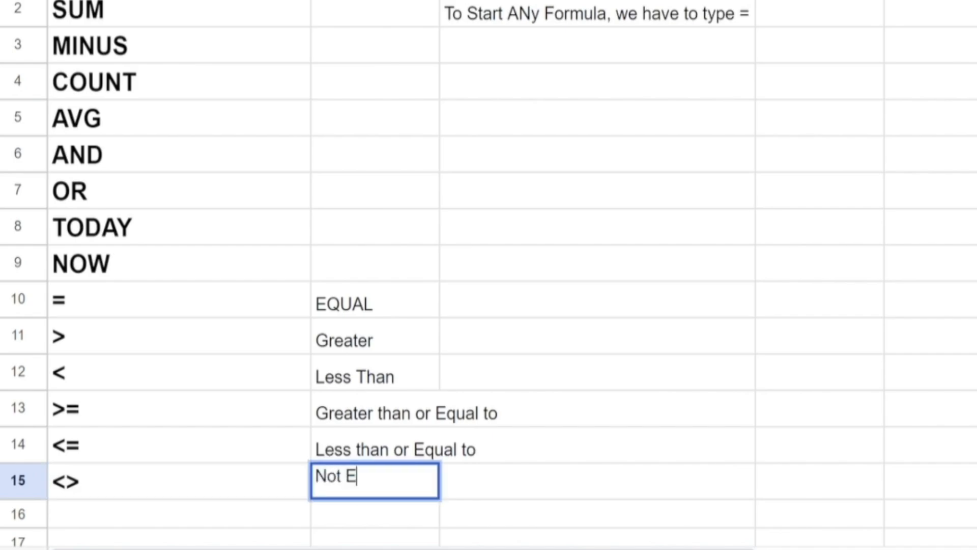
{"action": "type", "text": "qua"}
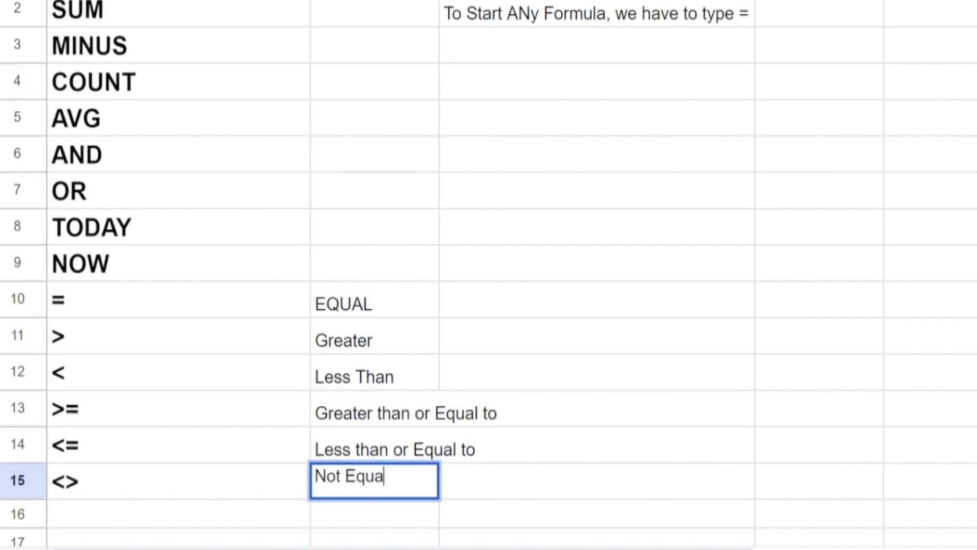
{"action": "type", "text": "l"}
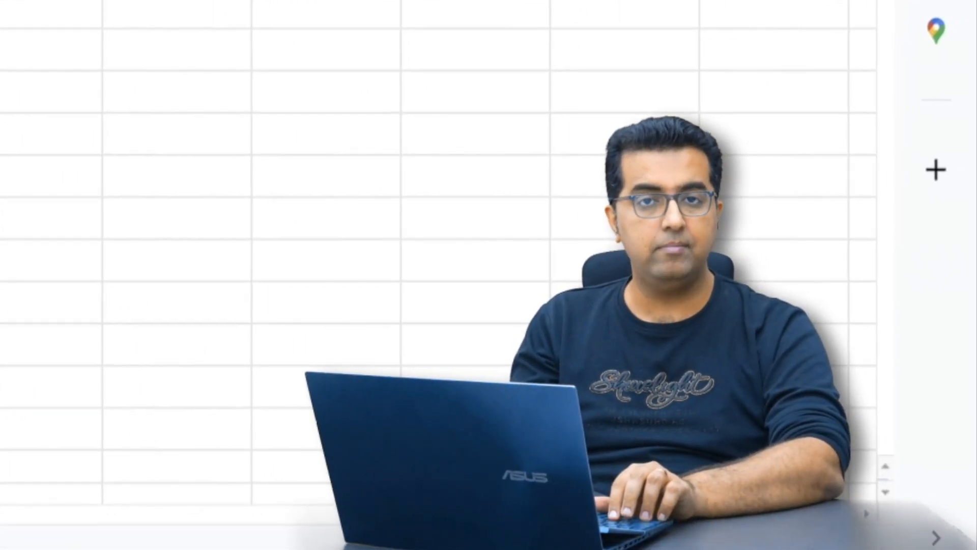